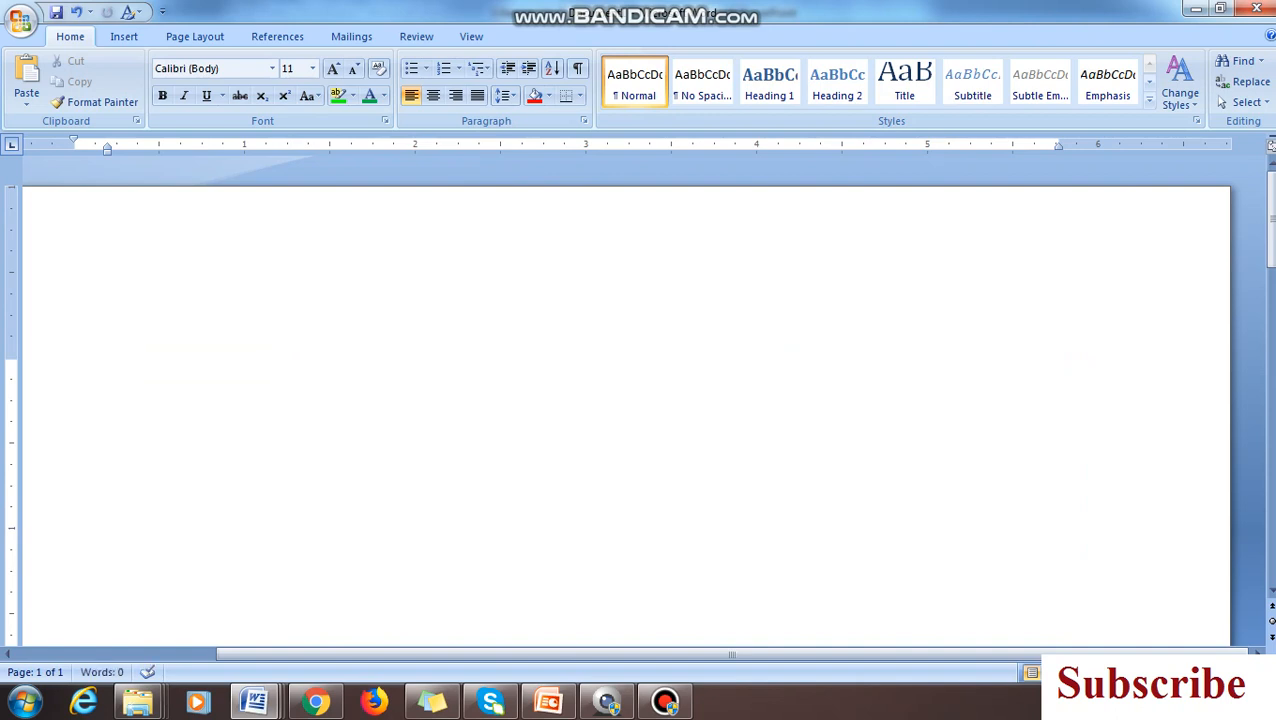
Step: Paste the copied "Table" heading and blank table into the empty document
{"action": "key", "text": "ctrl+v"}
{"action": "scroll", "coordinate": [291, 316], "scroll_direction": "down", "scroll_amount": 3}
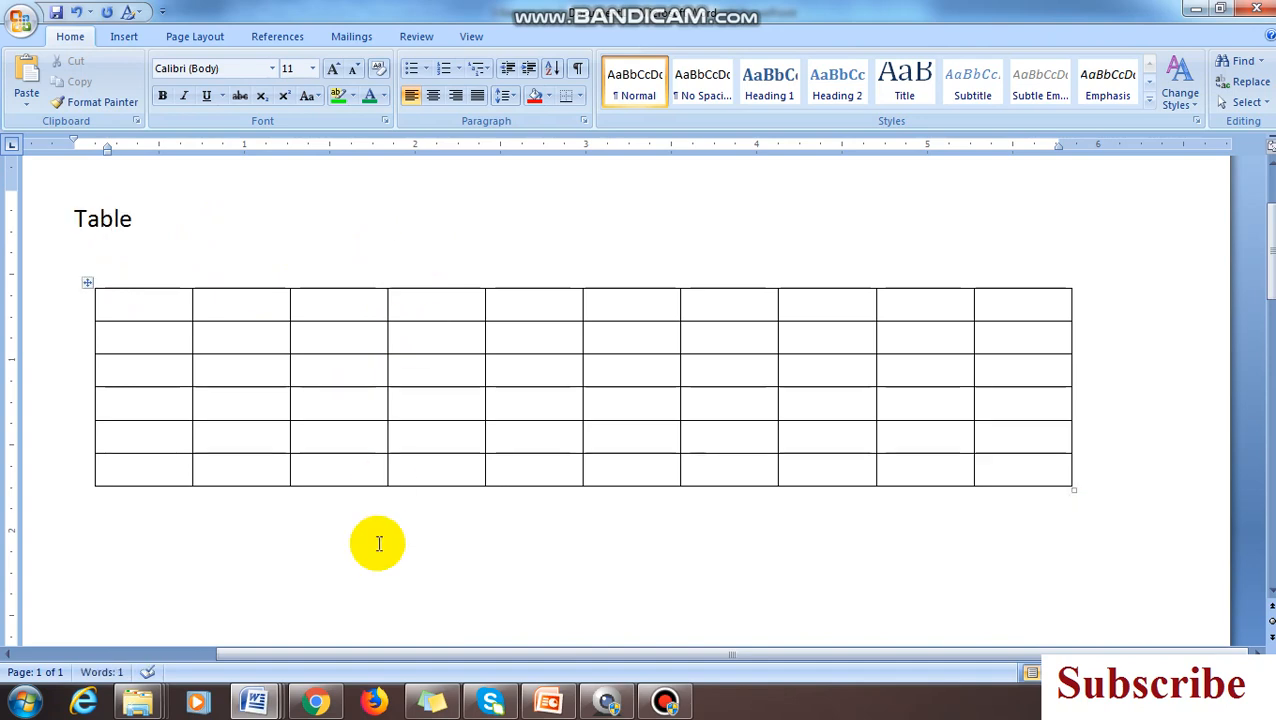
Step: Switch to Ph.D_Thesis_070219.docx and copy the caption "Table 3.16: Combination of DG locations in Feeder 1-RBTS Bus 2"
{"action": "mouse_move", "coordinate": [256, 692]}
{"action": "left_click", "coordinate": [355, 604]}
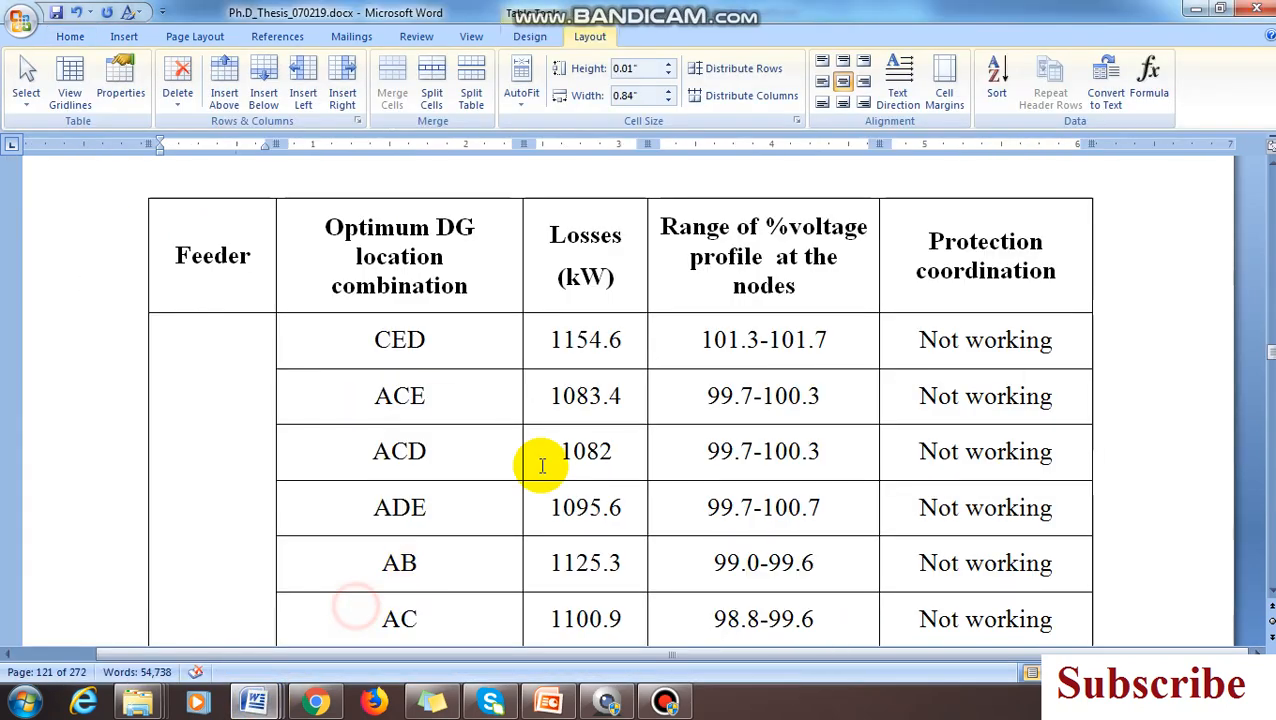
{"action": "scroll", "coordinate": [542, 465], "scroll_direction": "up", "scroll_amount": 20}
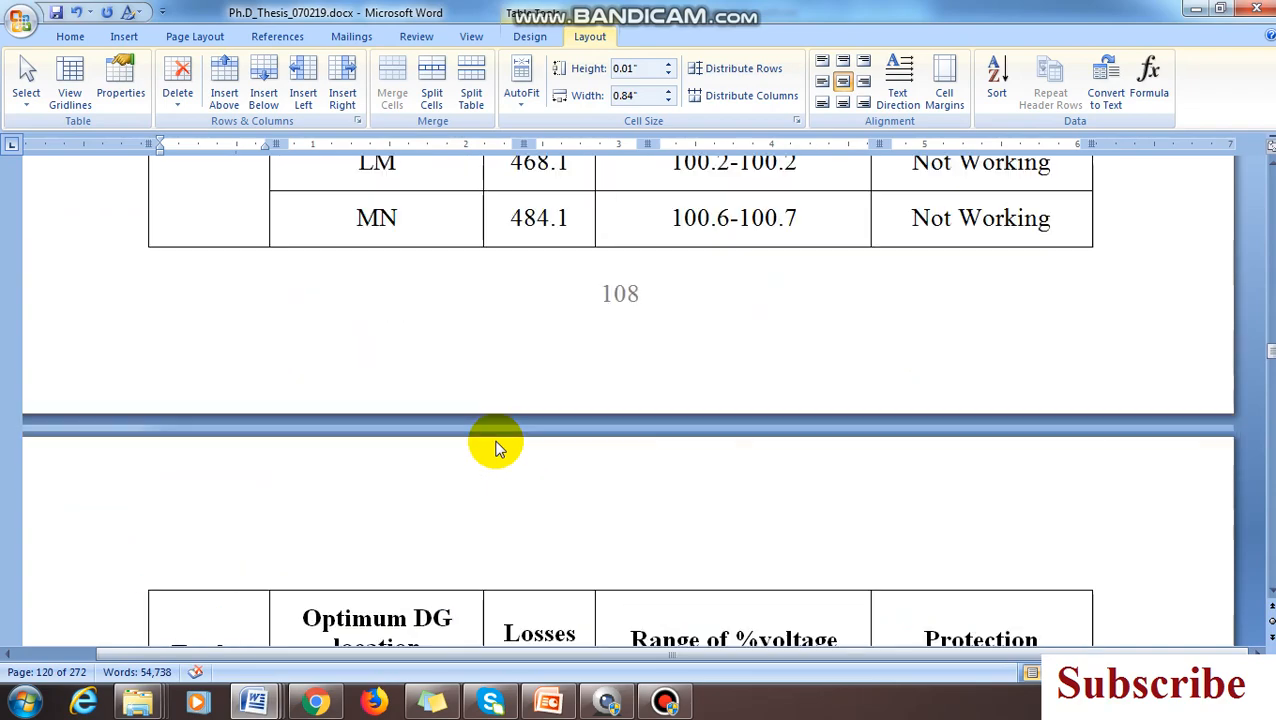
{"action": "scroll", "coordinate": [497, 449], "scroll_direction": "up", "scroll_amount": 20}
{"action": "scroll", "coordinate": [481, 455], "scroll_direction": "down", "scroll_amount": 6}
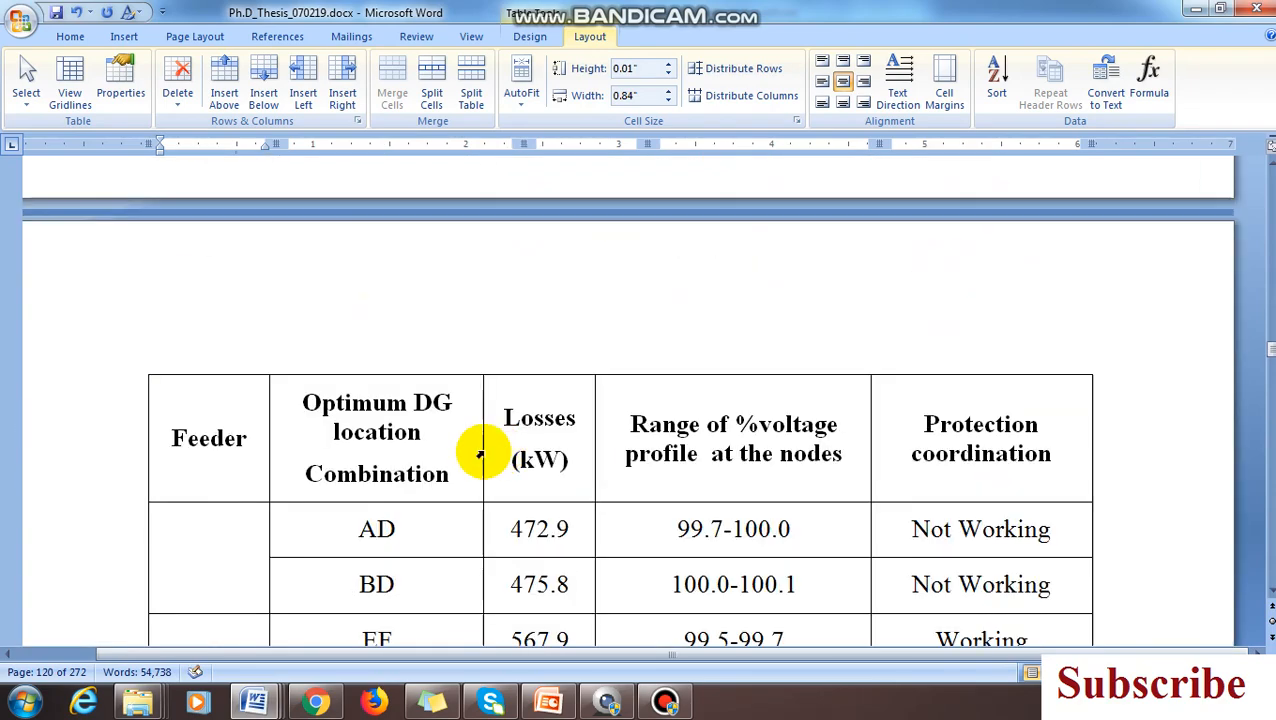
{"action": "scroll", "coordinate": [481, 455], "scroll_direction": "up", "scroll_amount": 5}
{"action": "scroll", "coordinate": [393, 447], "scroll_direction": "down", "scroll_amount": 6}
{"action": "scroll", "coordinate": [390, 420], "scroll_direction": "up", "scroll_amount": 15}
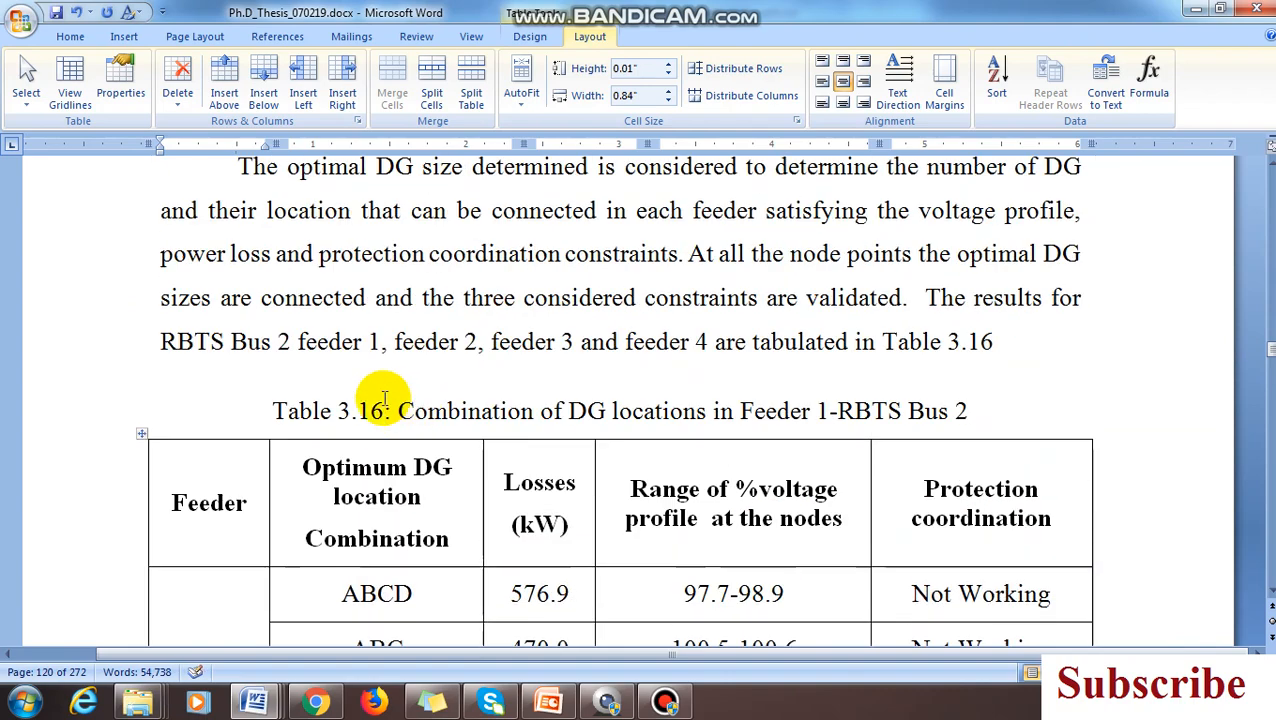
{"action": "left_click_drag", "start_coordinate": [268, 411], "coordinate": [980, 422]}
{"action": "key", "text": "ctrl+c"}
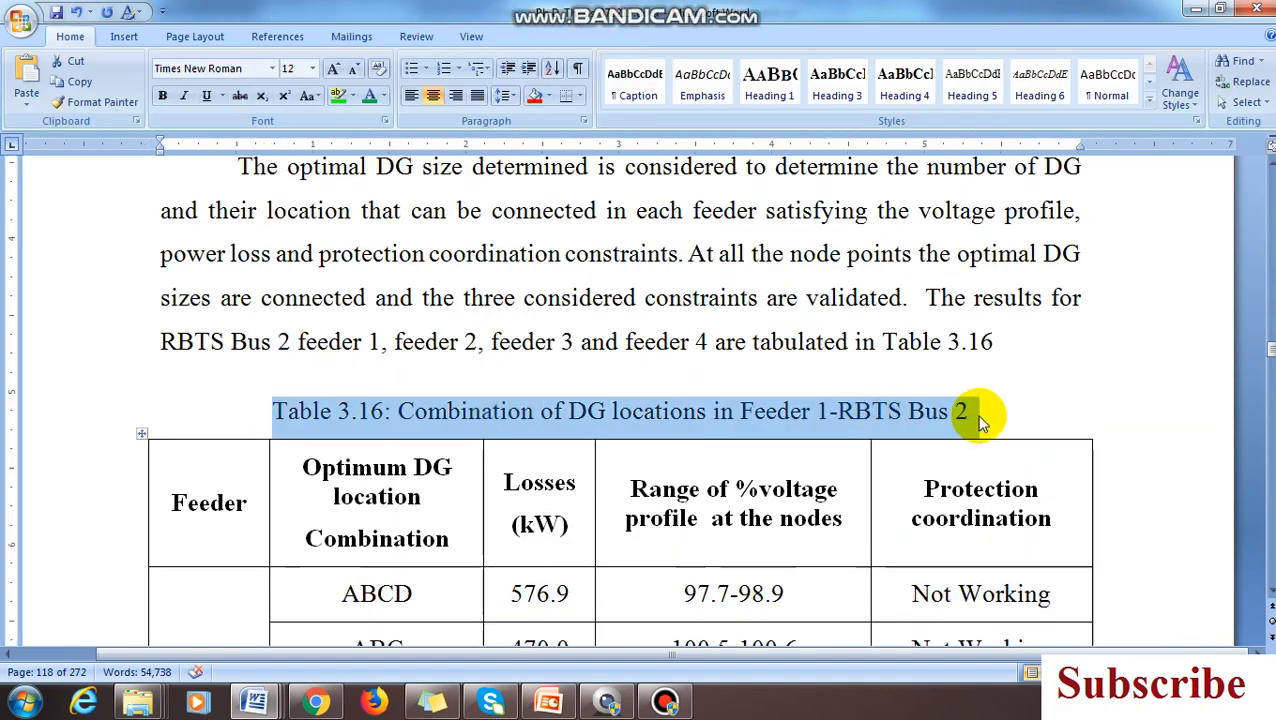
Step: Replace the "Table" heading in Document1 with the copied Table 3.16 caption
{"action": "left_click", "coordinate": [256, 701]}
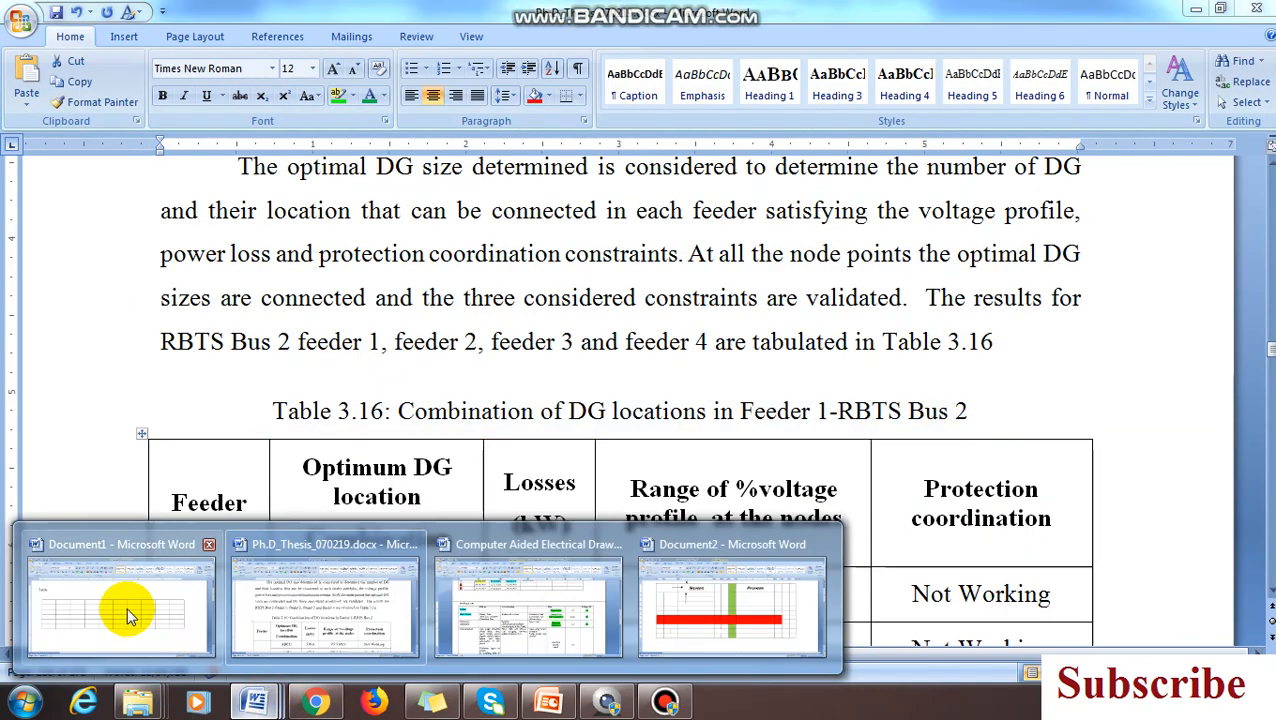
{"action": "left_click", "coordinate": [127, 607]}
{"action": "left_click_drag", "start_coordinate": [150, 216], "coordinate": [28, 213]}
{"action": "key", "text": "Delete"}
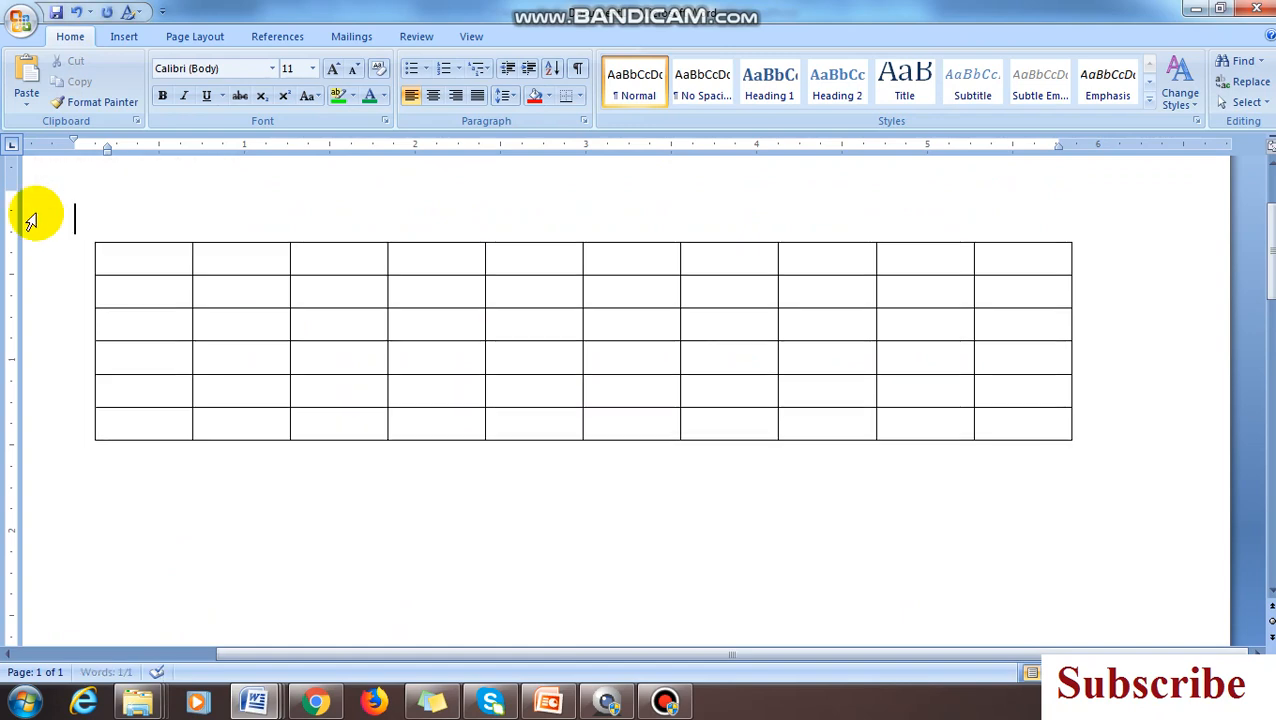
{"action": "key", "text": "ctrl+v"}
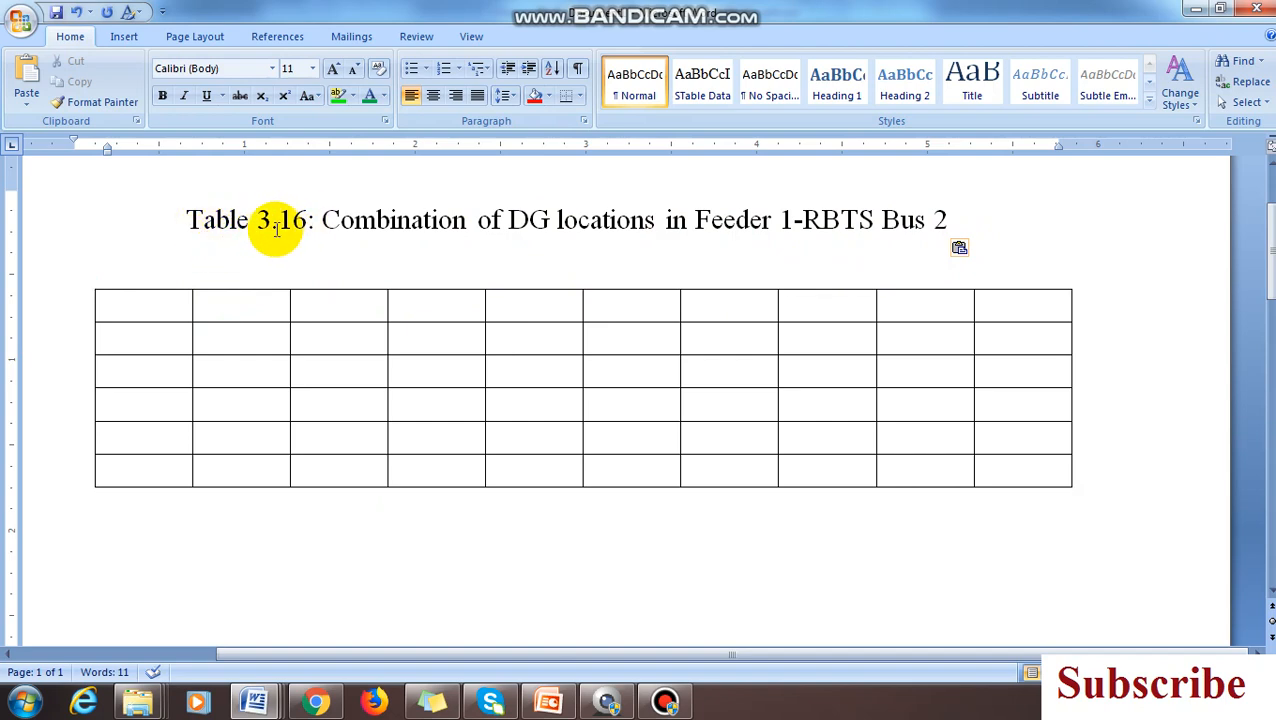
Step: Remove the empty line between the Table 3.16 caption and the blank table
{"action": "left_click_drag", "start_coordinate": [275, 222], "coordinate": [298, 234]}
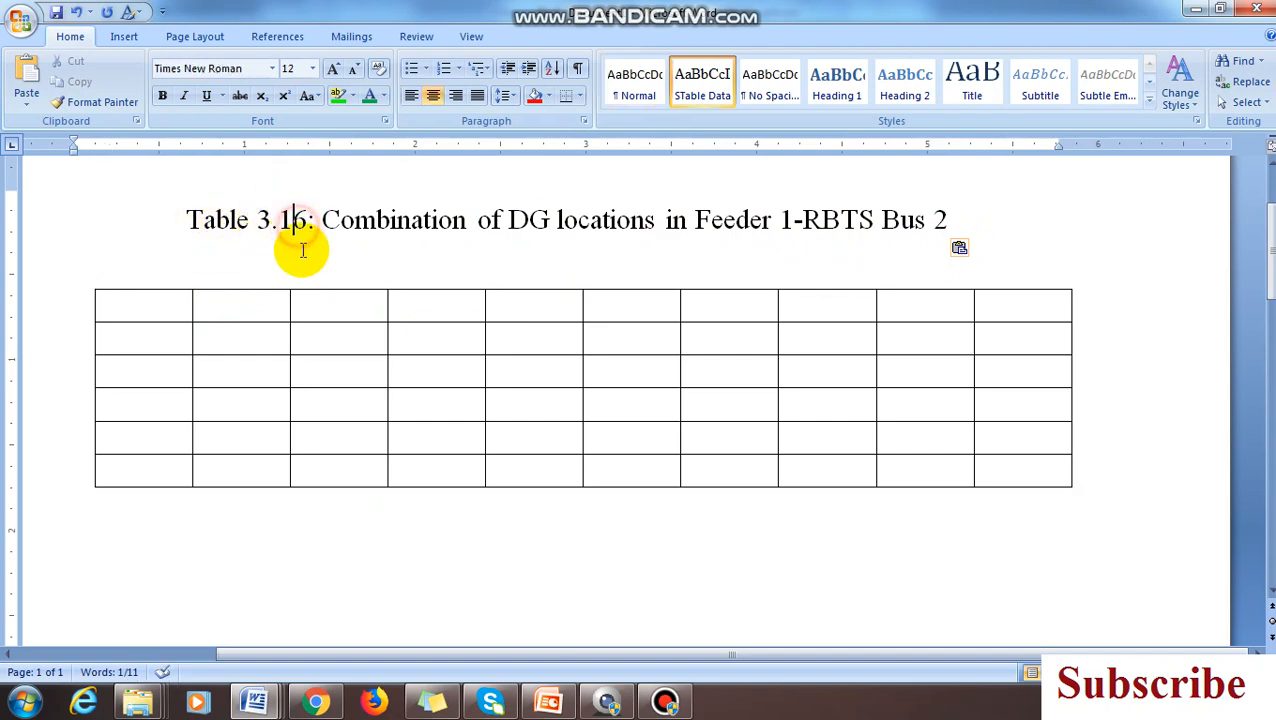
{"action": "left_click", "coordinate": [440, 273]}
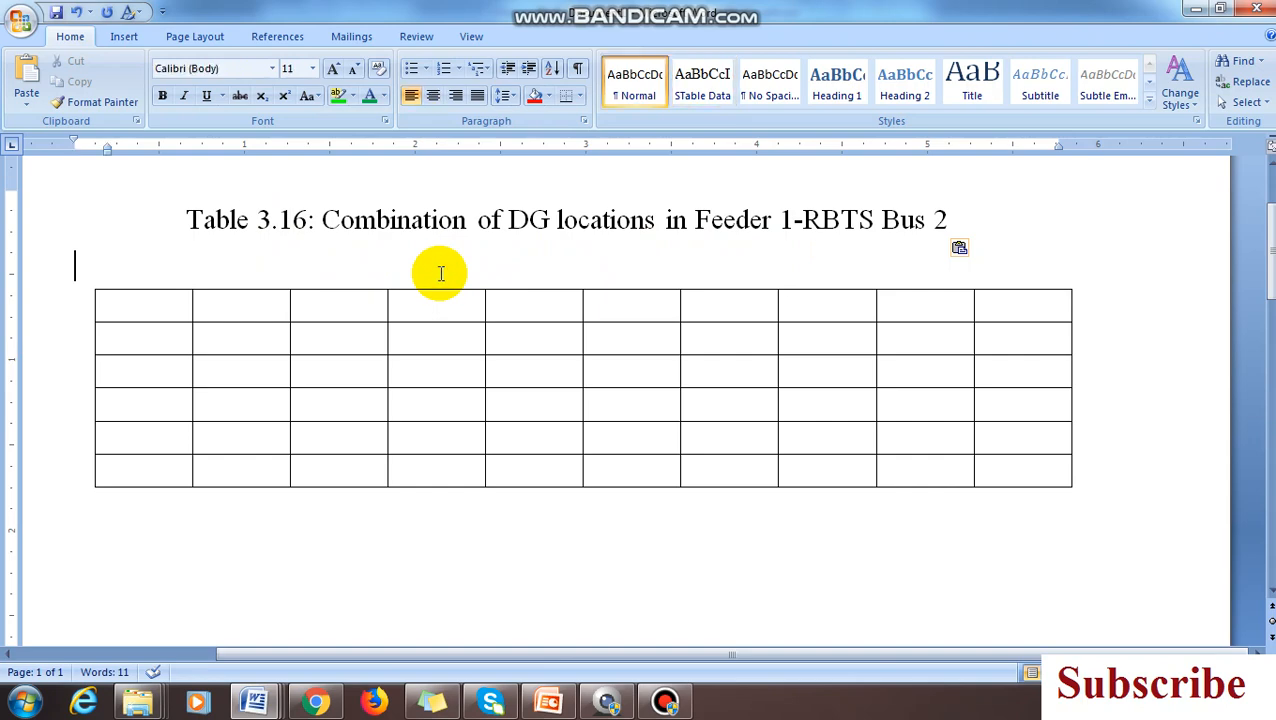
{"action": "key", "text": "Delete"}
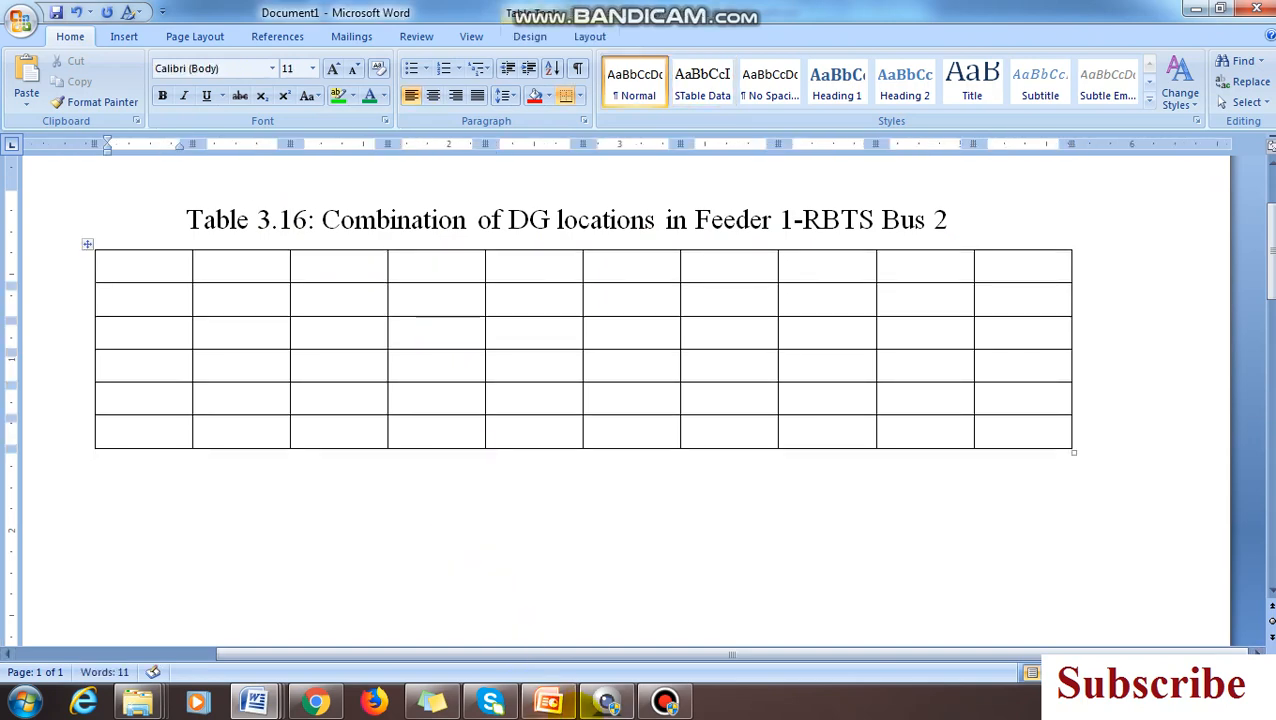
Step: Copy the thesis table's first four header cells, Feeder through Range of %voltage profile, into the first row of Document1's table
{"action": "mouse_move", "coordinate": [255, 700]}
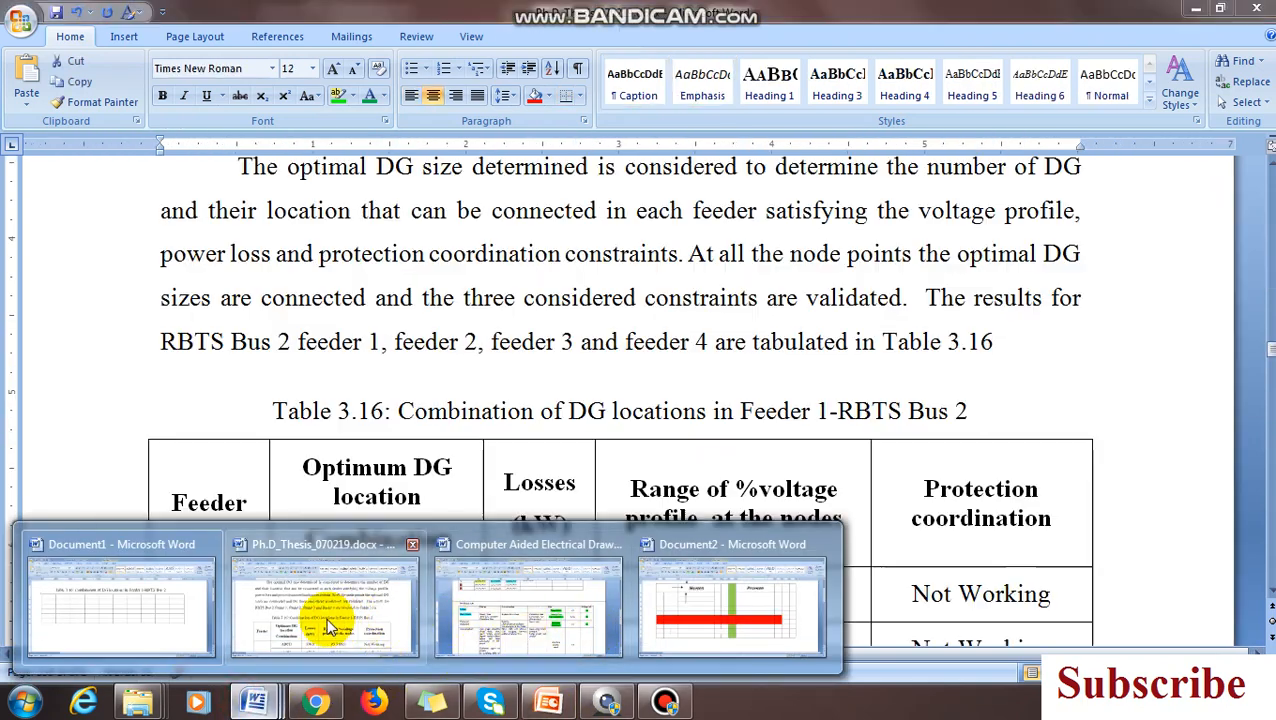
{"action": "left_click", "coordinate": [340, 615]}
{"action": "left_click_drag", "start_coordinate": [238, 504], "coordinate": [678, 506]}
{"action": "key", "text": "ctrl+c"}
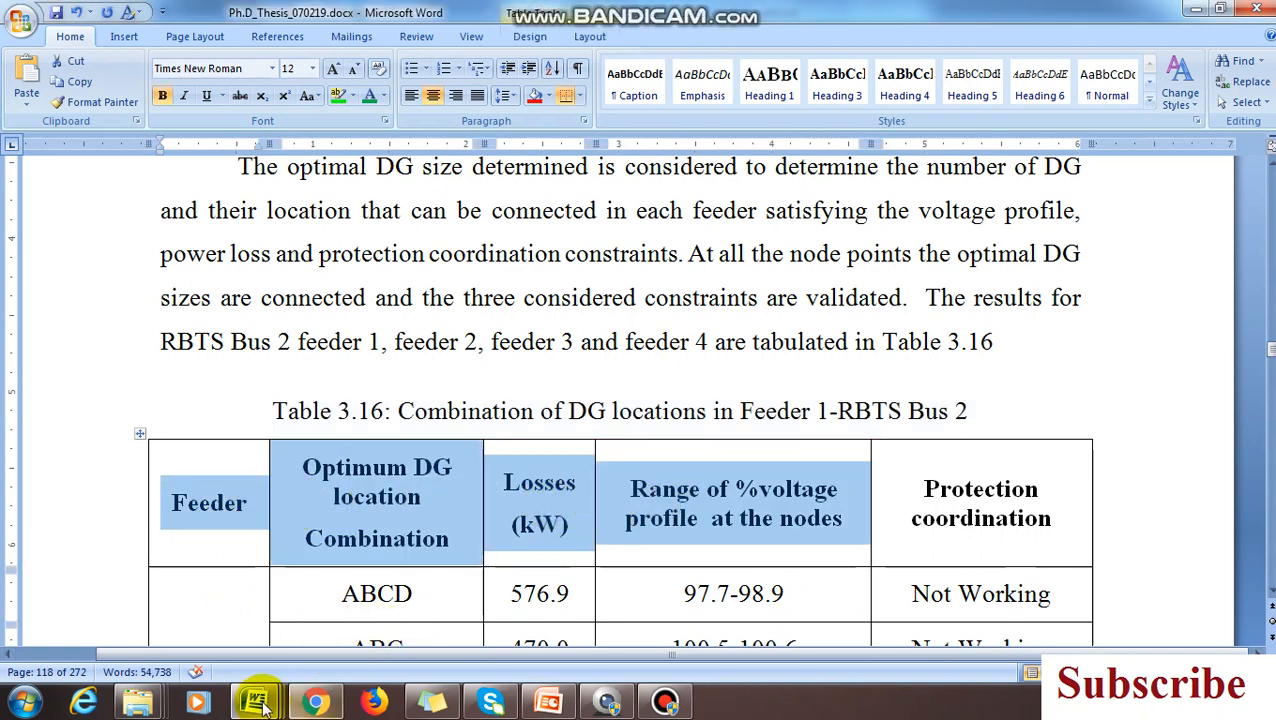
{"action": "left_click", "coordinate": [256, 696]}
{"action": "left_click", "coordinate": [150, 622]}
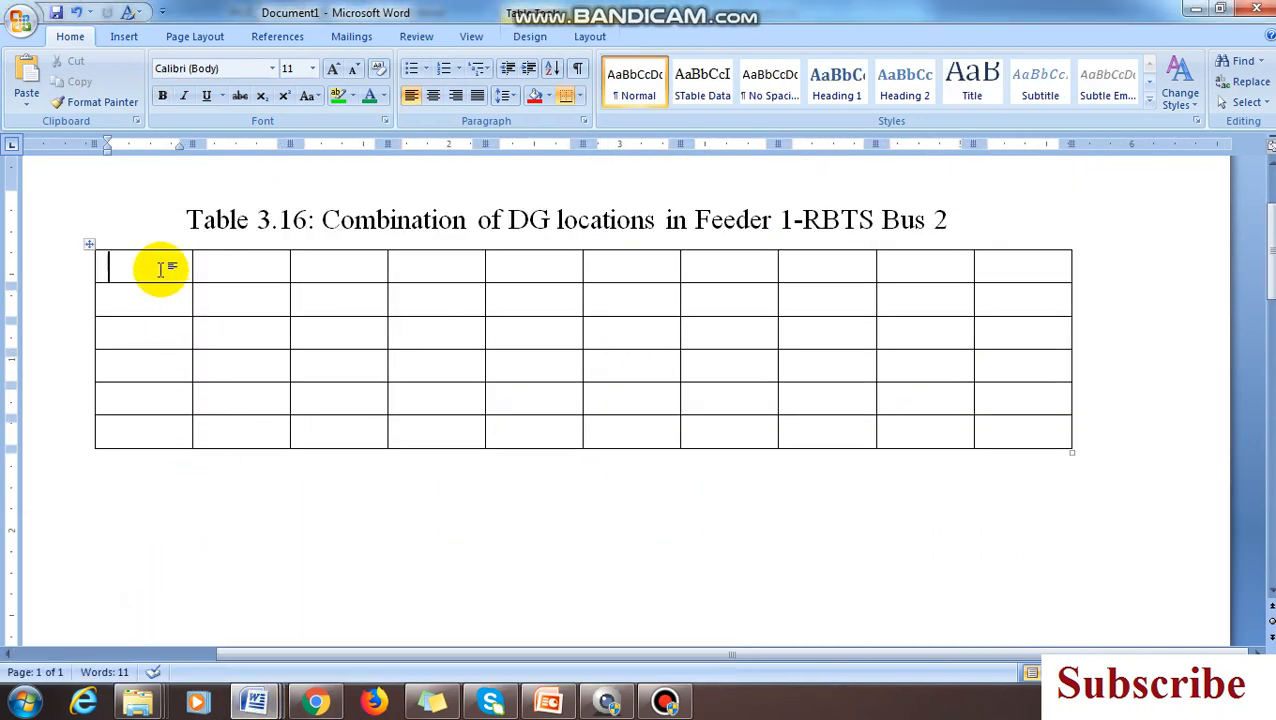
{"action": "key", "text": "ctrl+v"}
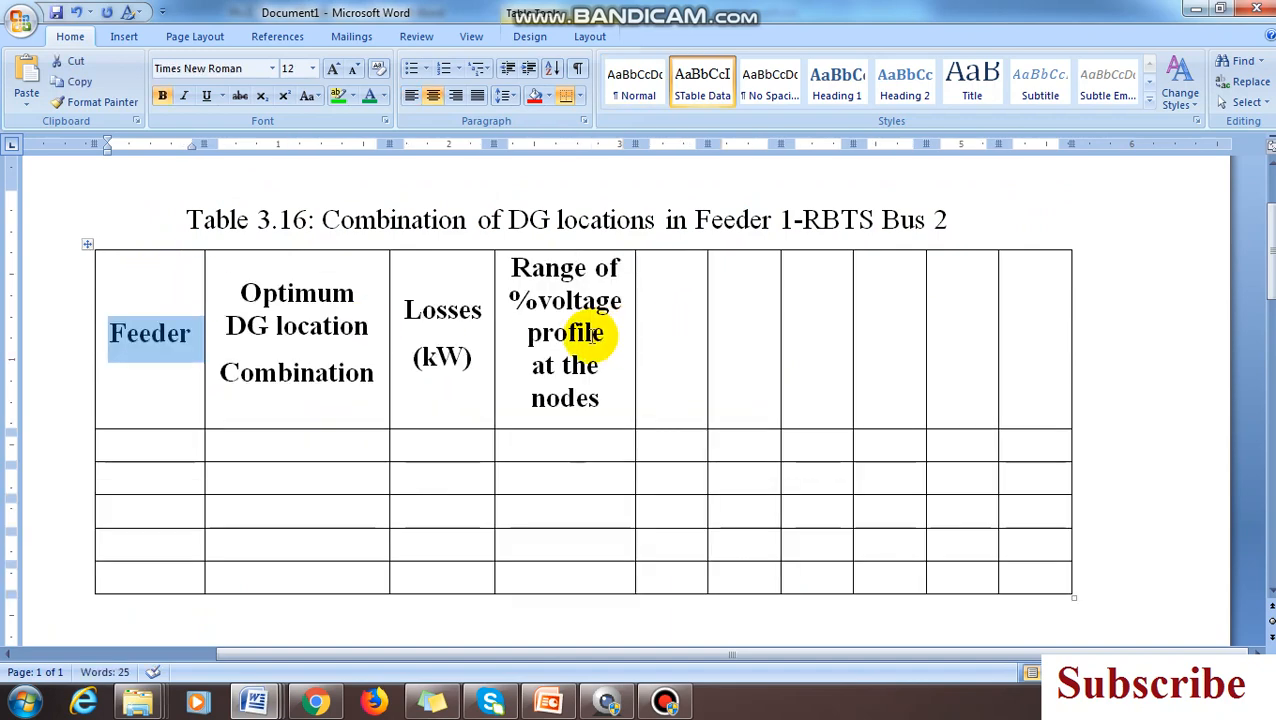
Step: Shorten the second, third and fourth column headers to "Optimum DG", "Losses" and "Range of"
{"action": "left_click_drag", "start_coordinate": [369, 389], "coordinate": [322, 333]}
{"action": "key", "text": "Delete"}
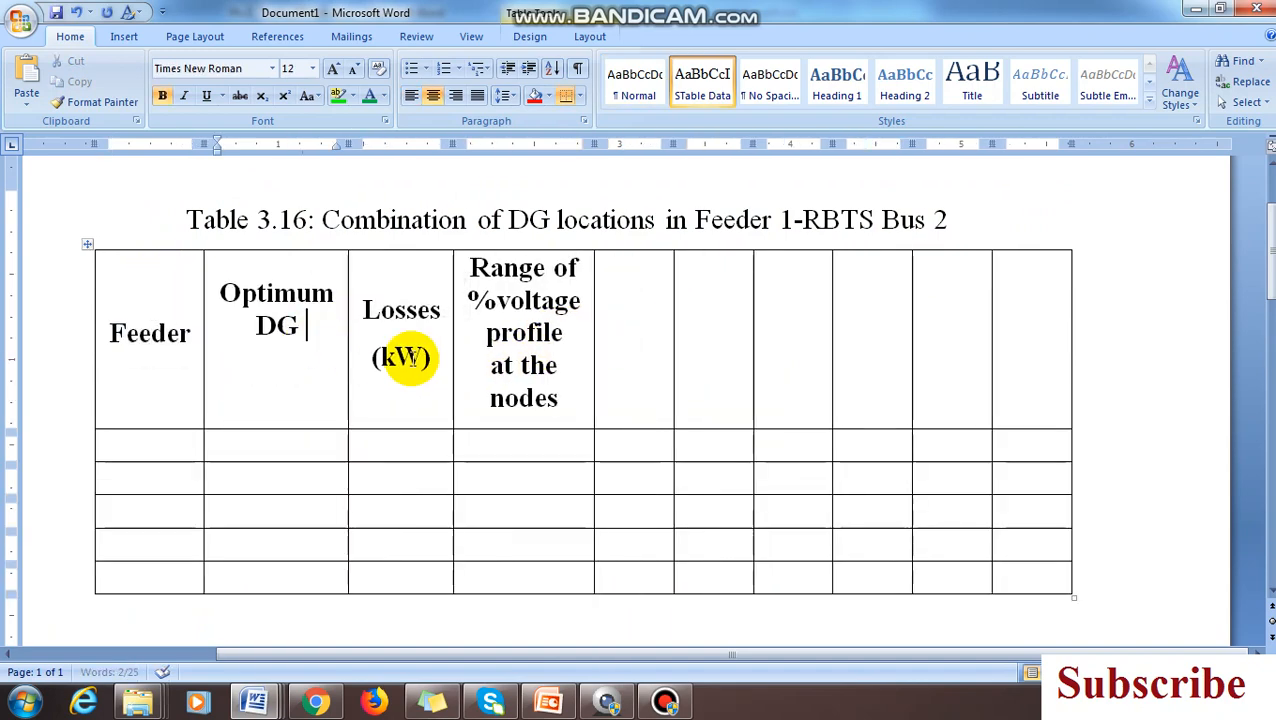
{"action": "left_click_drag", "start_coordinate": [567, 397], "coordinate": [380, 333]}
{"action": "key", "text": "Delete"}
{"action": "key", "text": "Delete"}
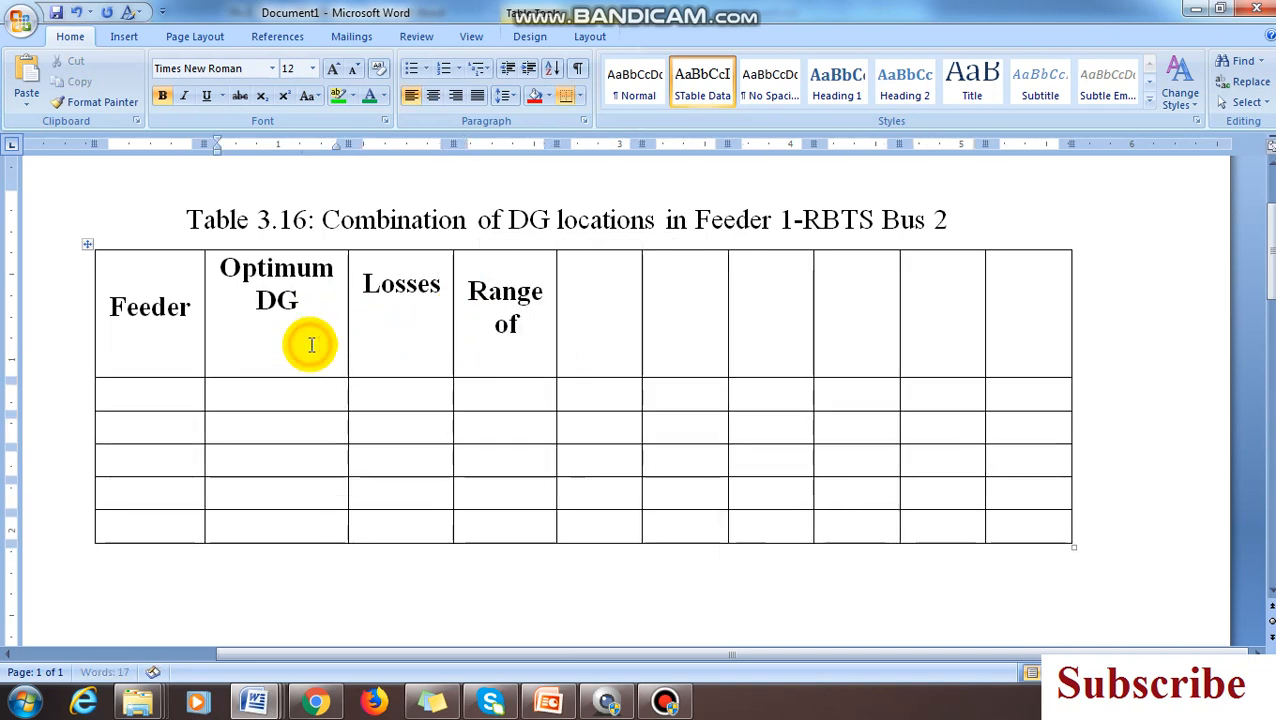
Step: Duplicate the four header cells from Feeder to Range of into the fifth through eighth columns
{"action": "left_click_drag", "start_coordinate": [177, 306], "coordinate": [500, 283]}
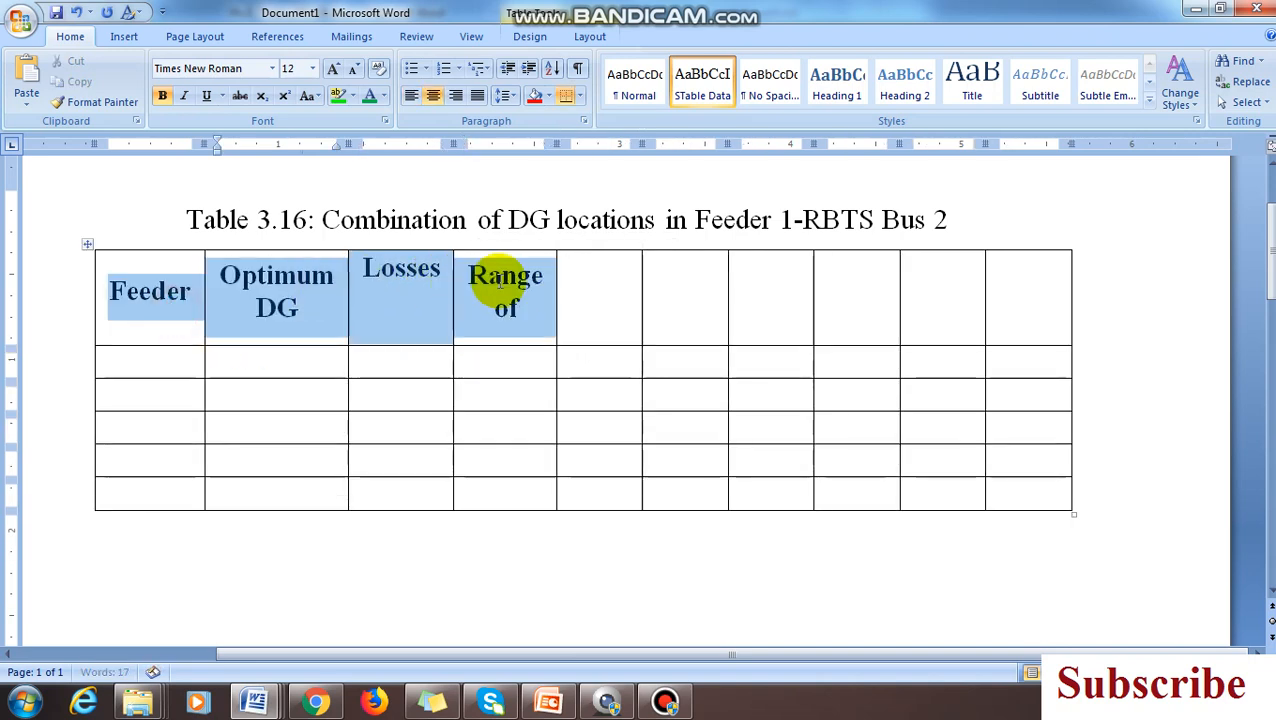
{"action": "key", "text": "ctrl+c"}
{"action": "left_click", "coordinate": [615, 299]}
{"action": "key", "text": "ctrl+v"}
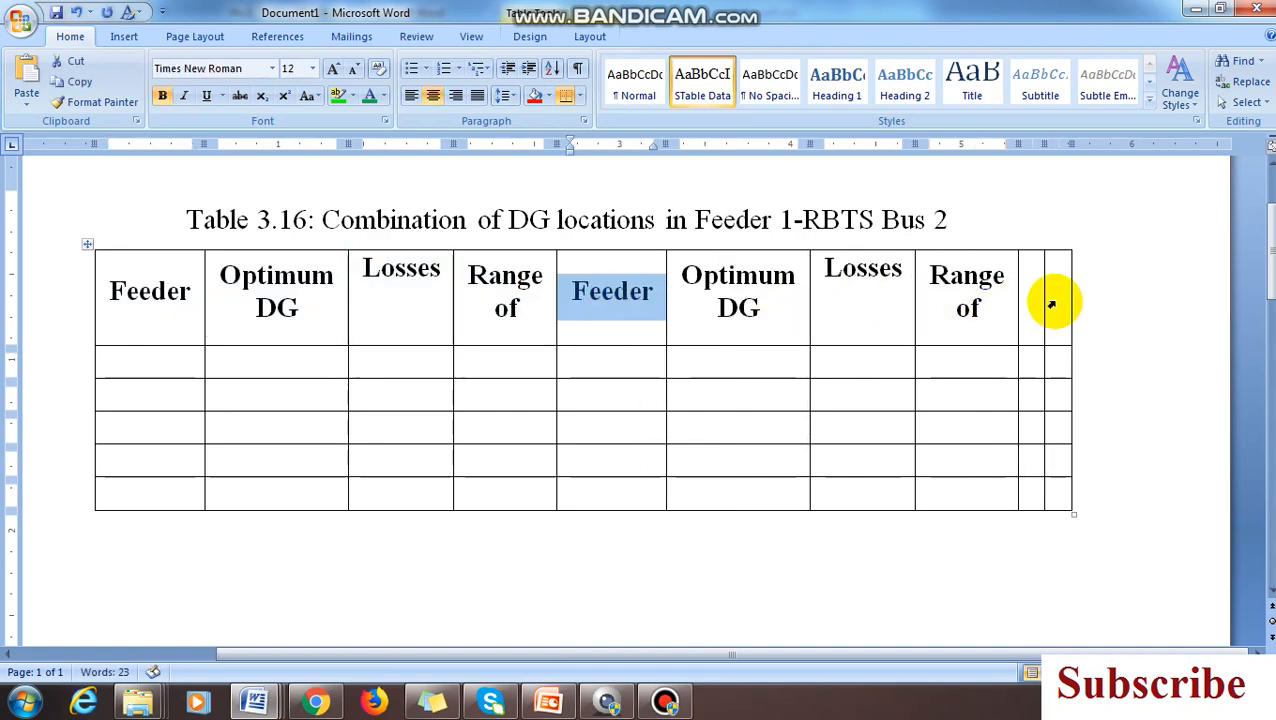
Step: Duplicate the Losses and Range of headers into the last two columns, undoing any paste that nests them inside one cell
{"action": "left_click_drag", "start_coordinate": [883, 279], "coordinate": [968, 304]}
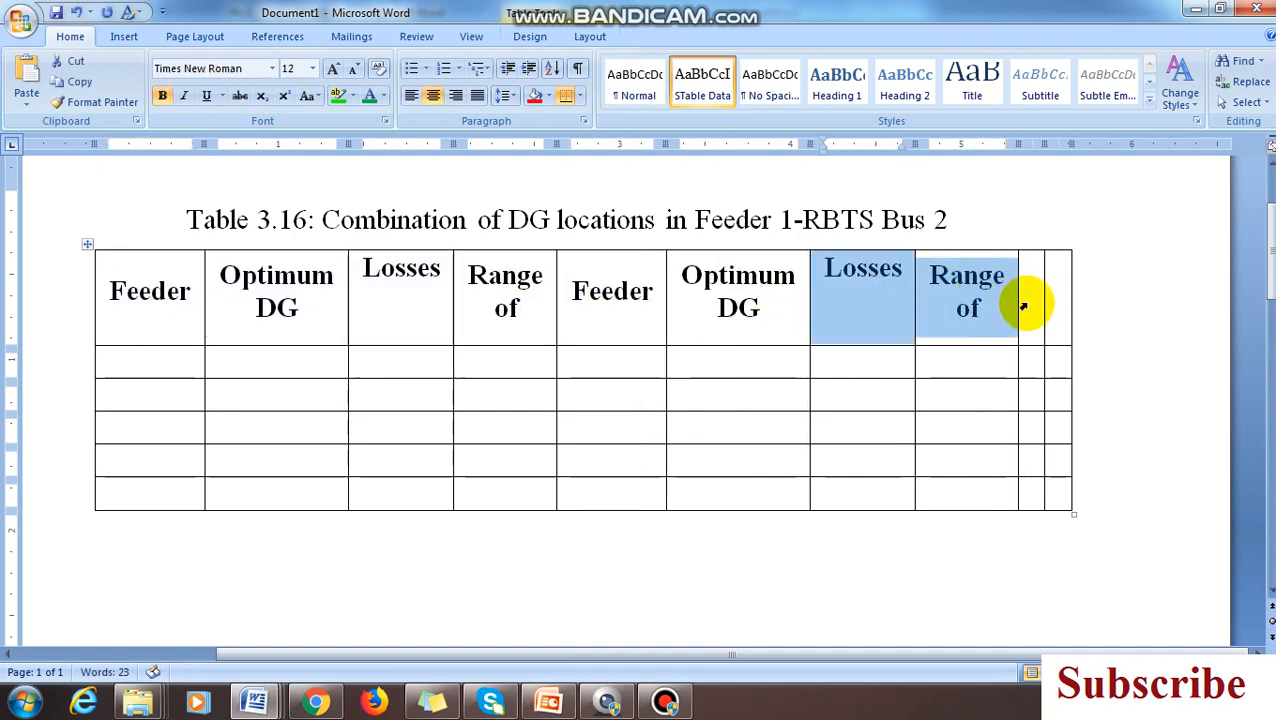
{"action": "left_click", "coordinate": [1028, 303]}
{"action": "key", "text": "ctrl+v"}
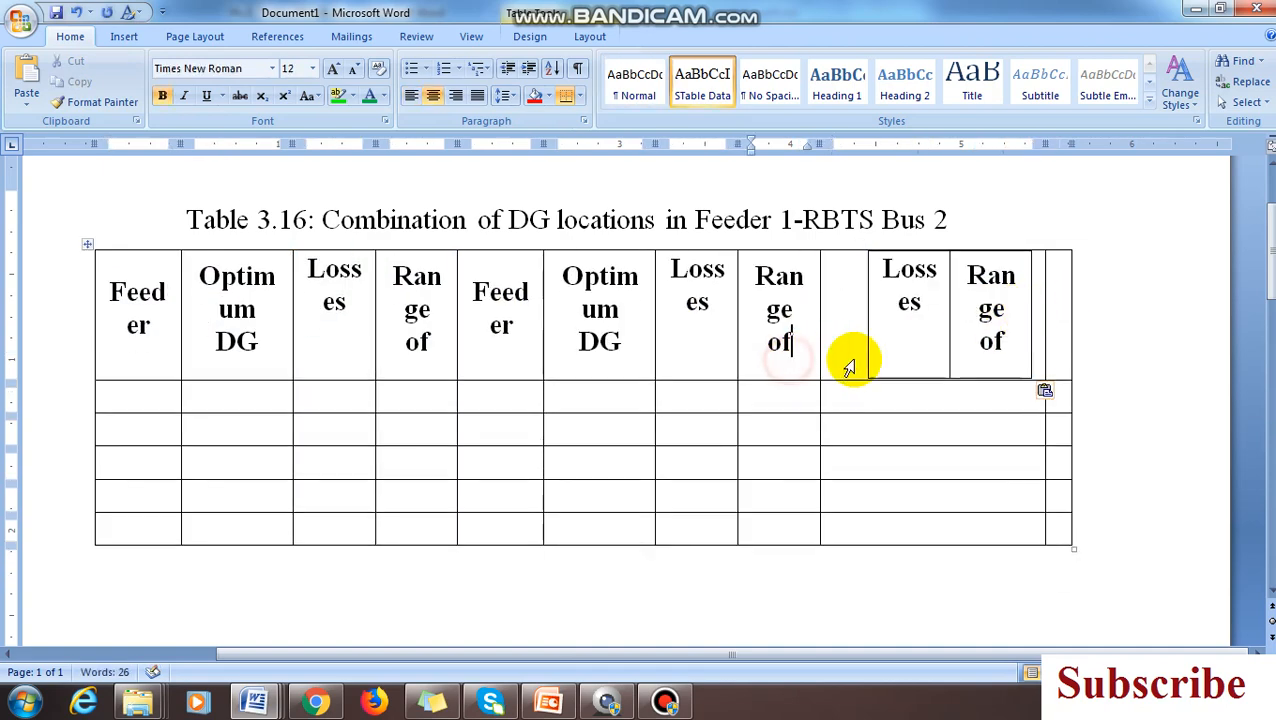
{"action": "key", "text": "ctrl+z"}
{"action": "left_click", "coordinate": [1036, 310]}
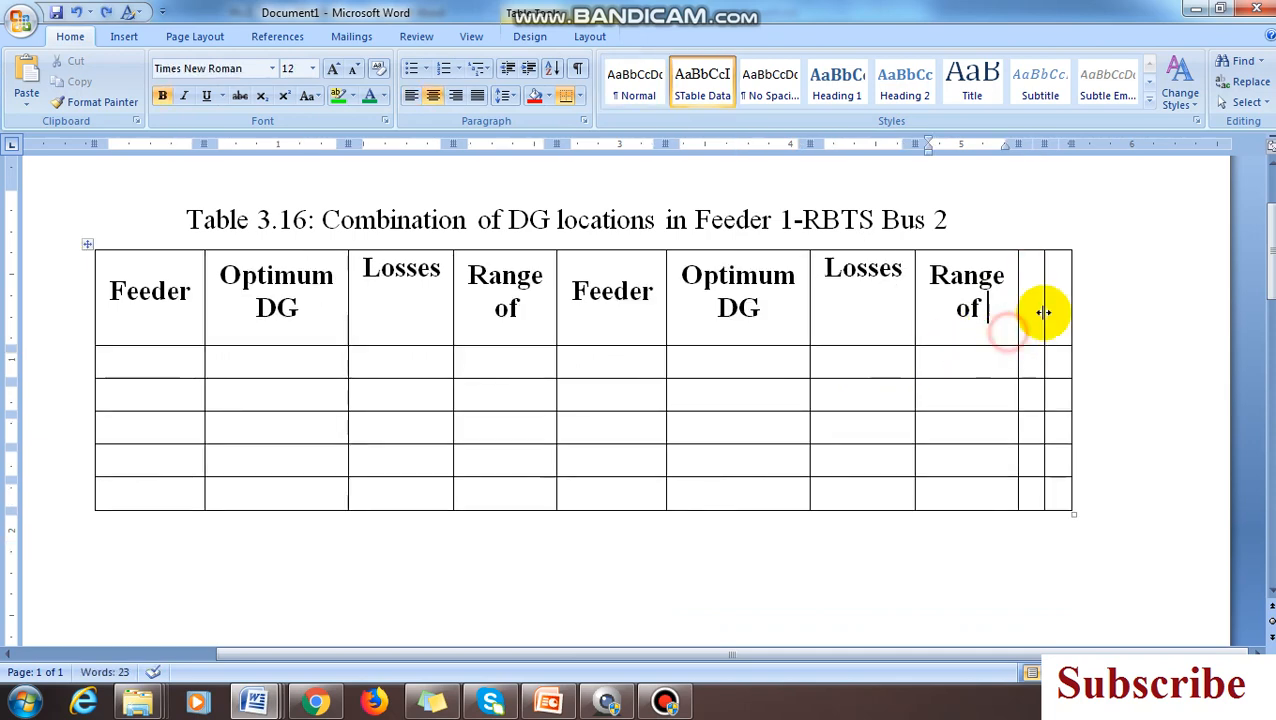
{"action": "key", "text": "ctrl+v"}
{"action": "left_click", "coordinate": [795, 348]}
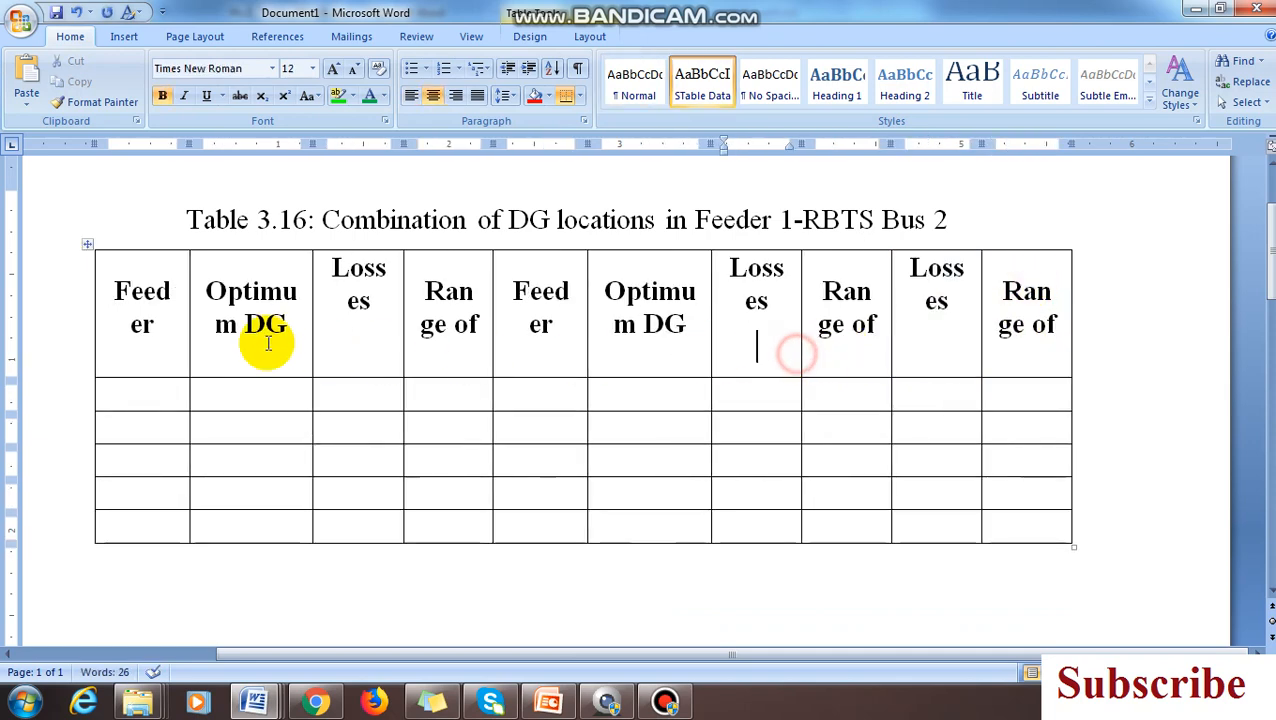
Step: Reduce the paragraph spacing after the text in all cells of the header row
{"action": "left_click", "coordinate": [167, 320]}
{"action": "left_click_drag", "start_coordinate": [167, 320], "coordinate": [1022, 304]}
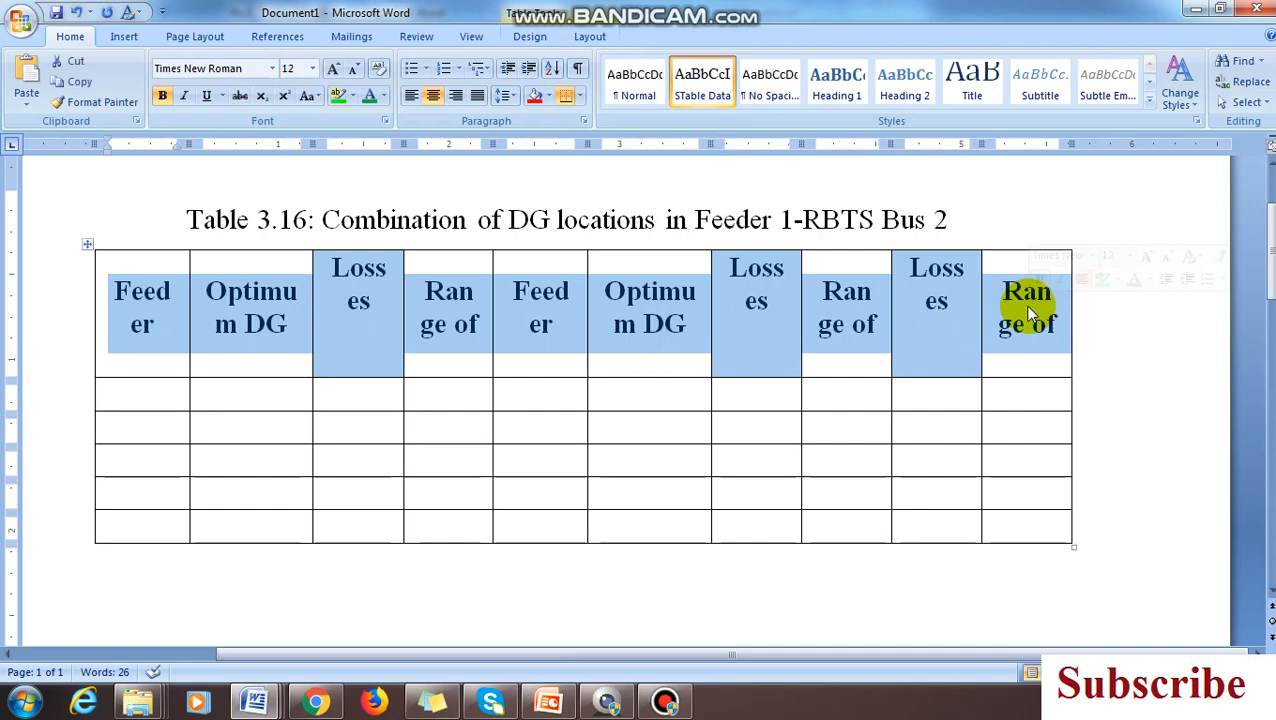
{"action": "left_click", "coordinate": [125, 37]}
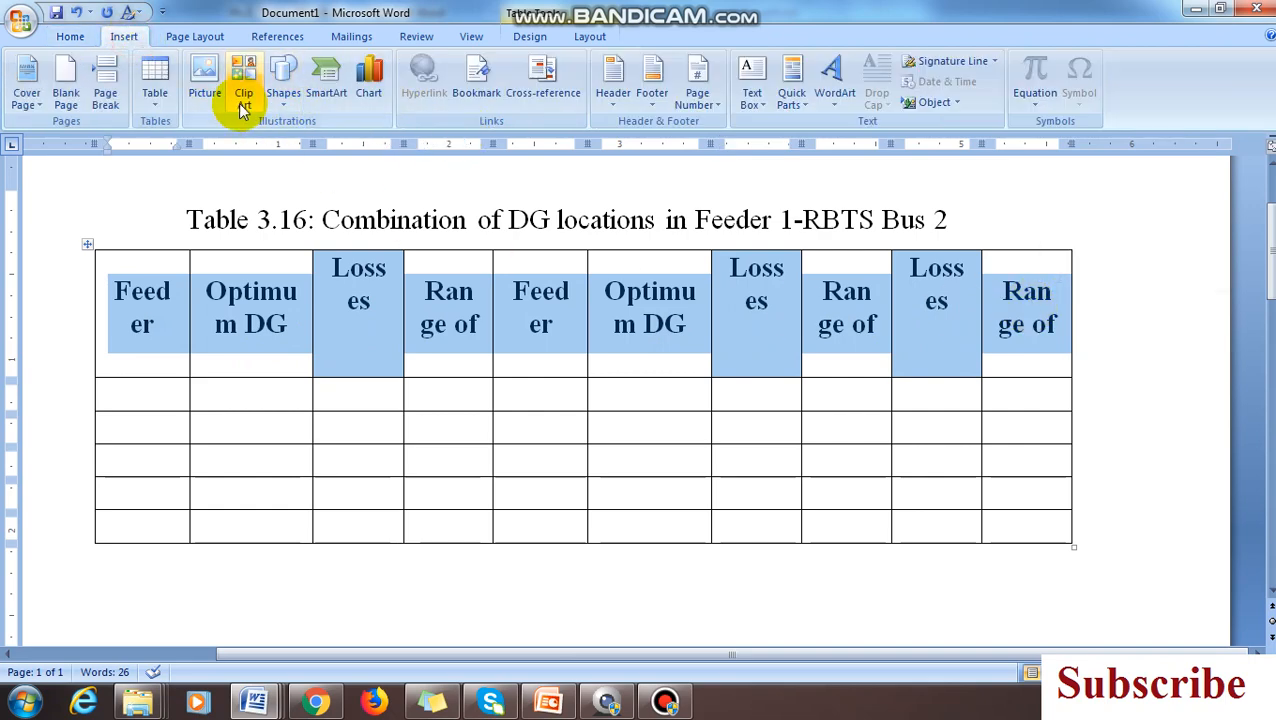
{"action": "left_click", "coordinate": [70, 36]}
{"action": "left_click", "coordinate": [512, 96]}
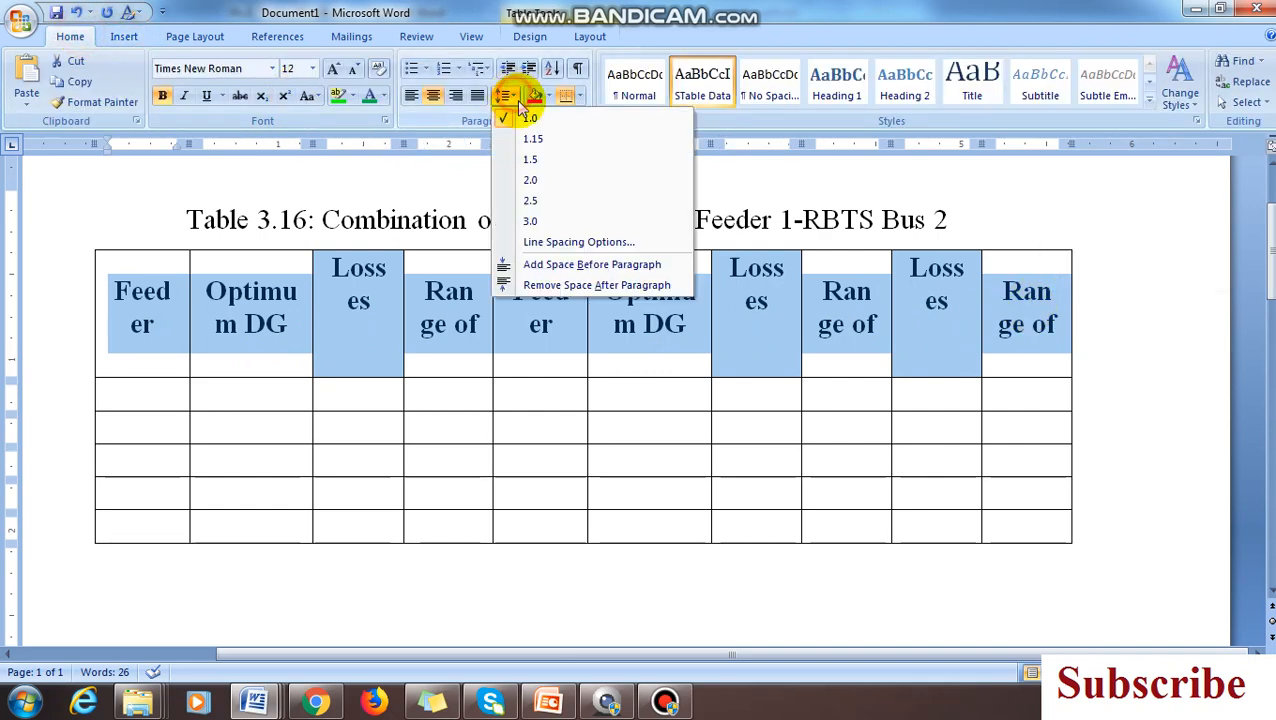
{"action": "left_click", "coordinate": [550, 246]}
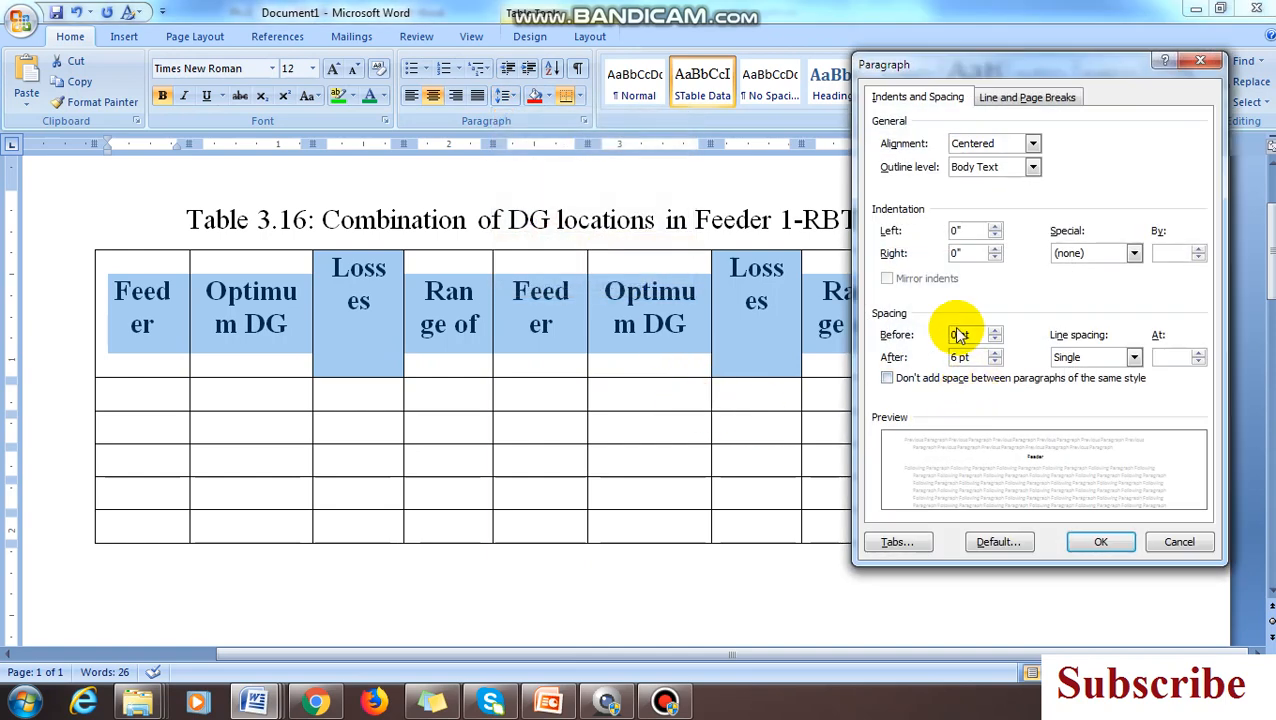
{"action": "left_click", "coordinate": [996, 361]}
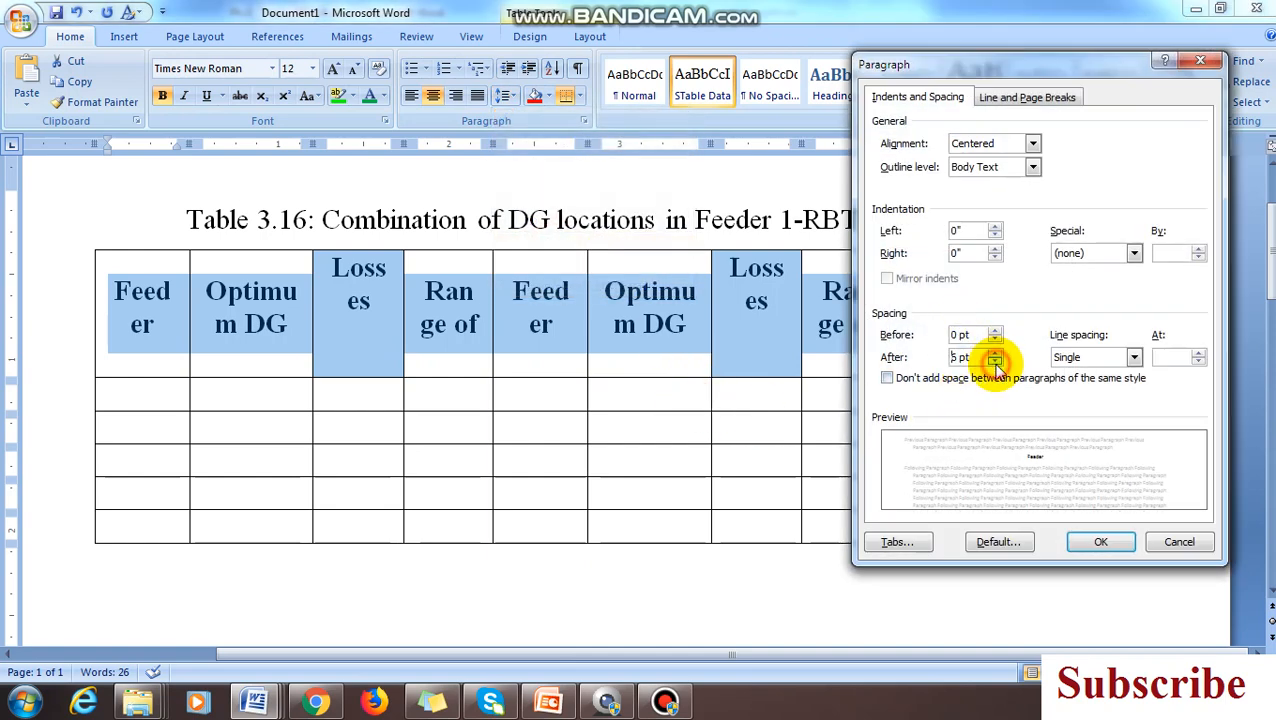
{"action": "left_click", "coordinate": [1100, 543]}
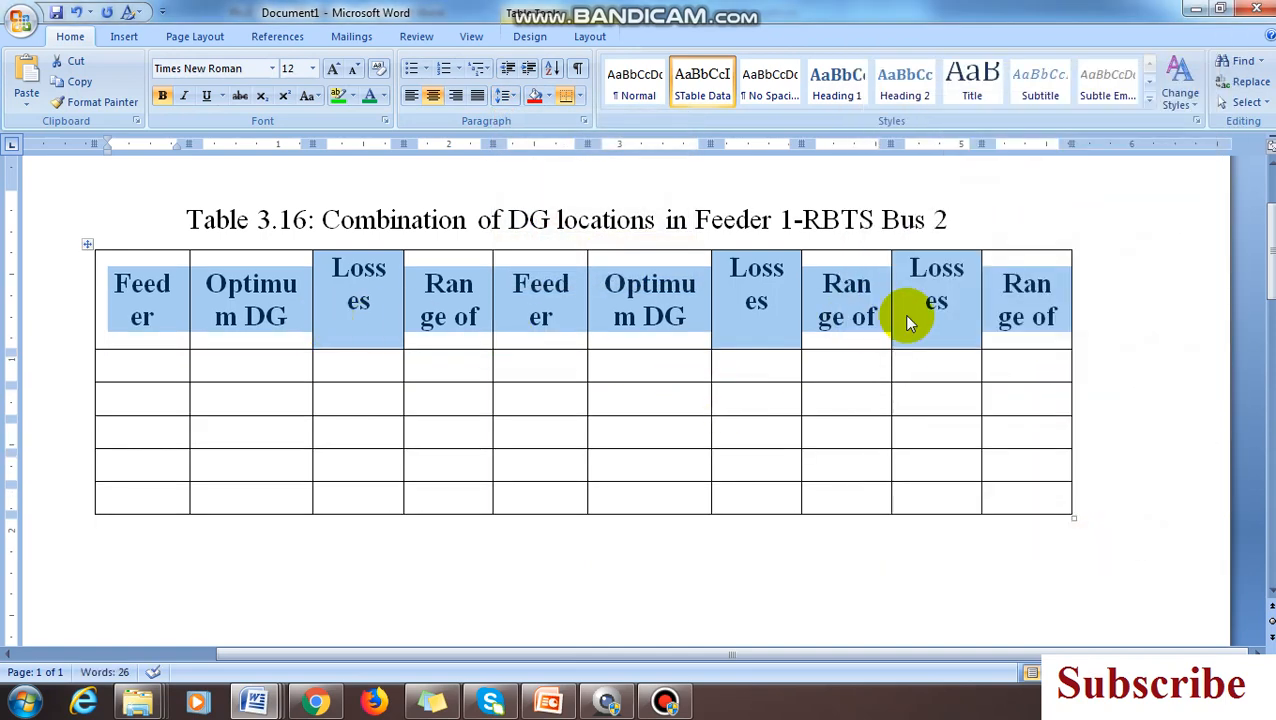
{"action": "left_click", "coordinate": [937, 314]}
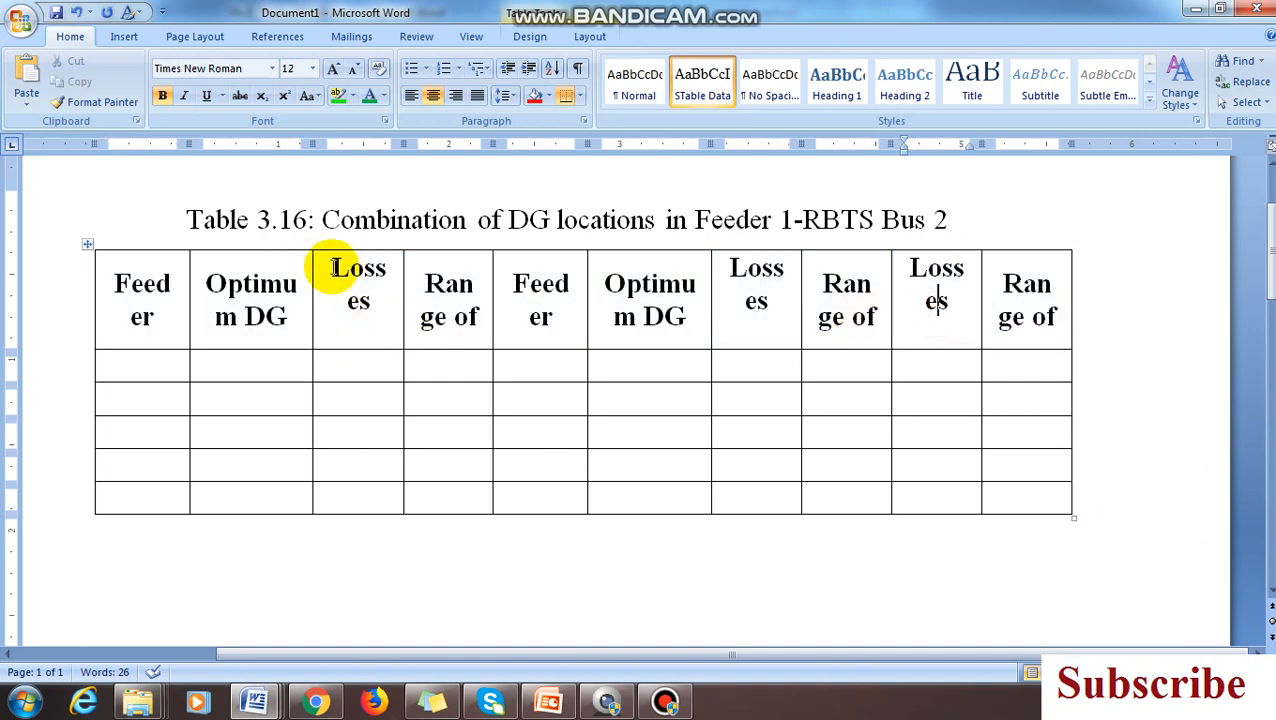
Step: Apply centred horizontal and vertical alignment to all cells of the header row
{"action": "left_click_drag", "start_coordinate": [335, 268], "coordinate": [374, 290]}
{"action": "left_click_drag", "start_coordinate": [140, 290], "coordinate": [1010, 287]}
{"action": "left_click", "coordinate": [590, 36]}
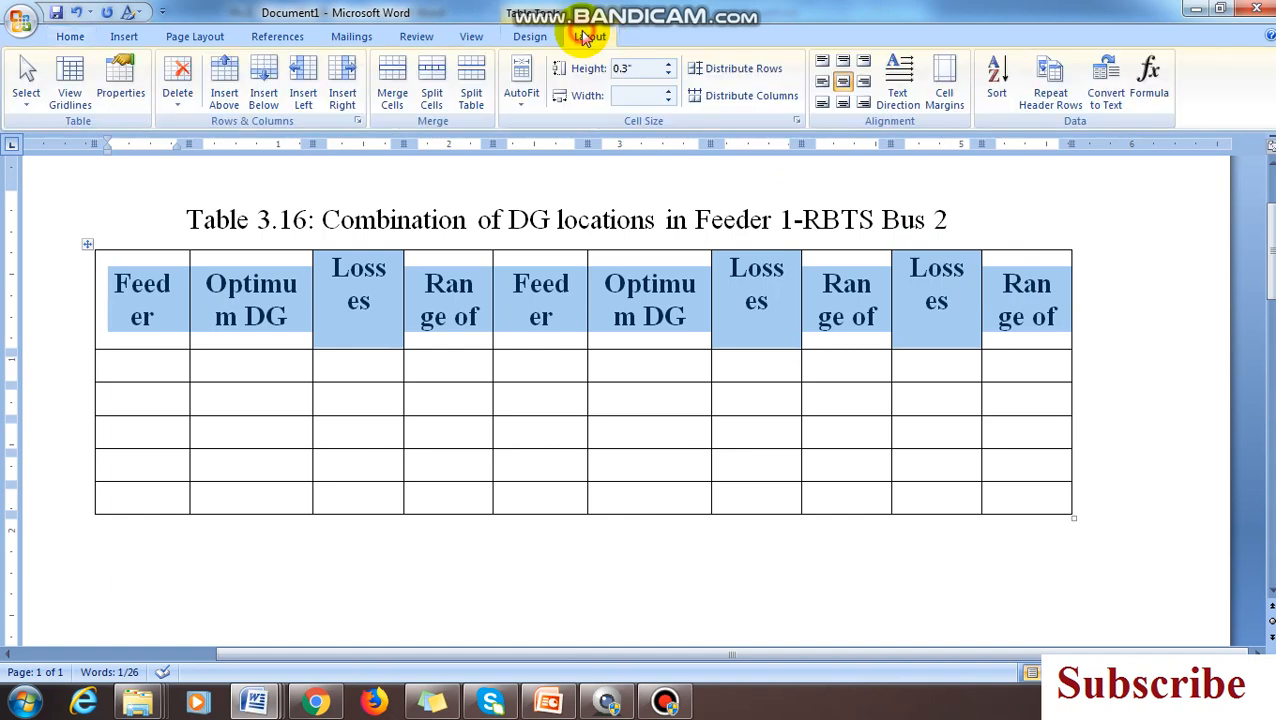
{"action": "left_click", "coordinate": [845, 84]}
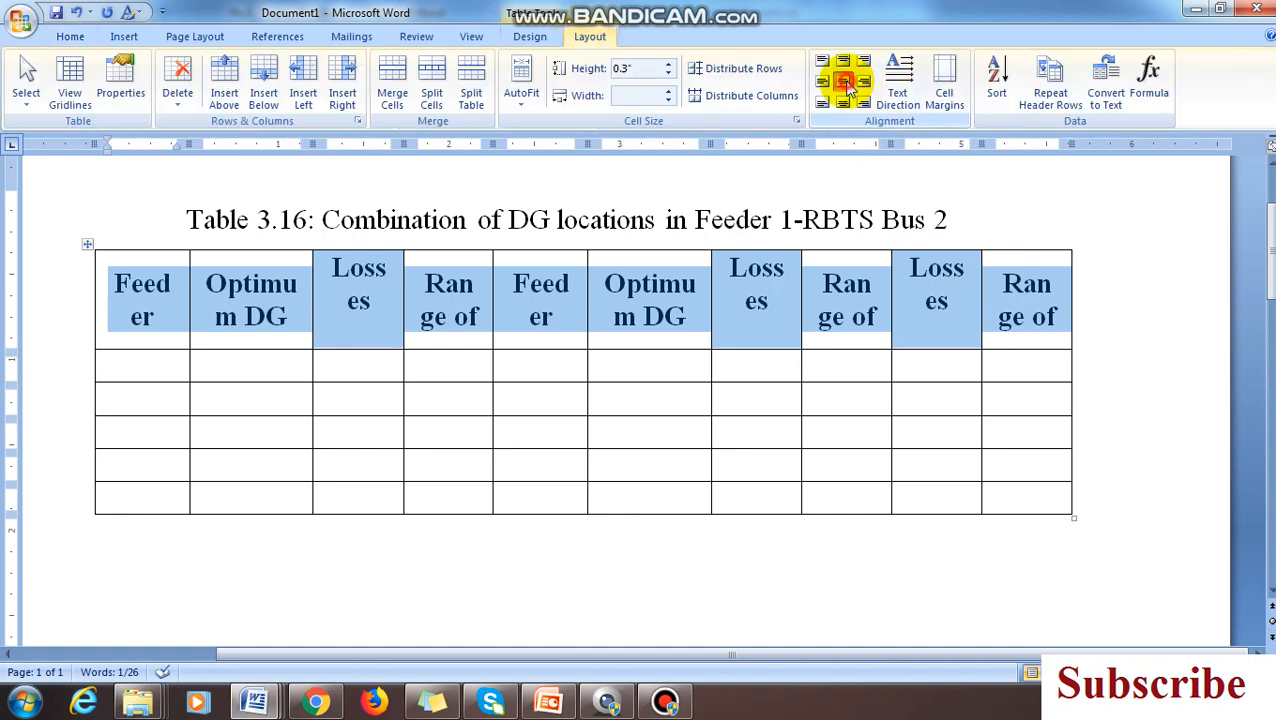
{"action": "left_click", "coordinate": [362, 335]}
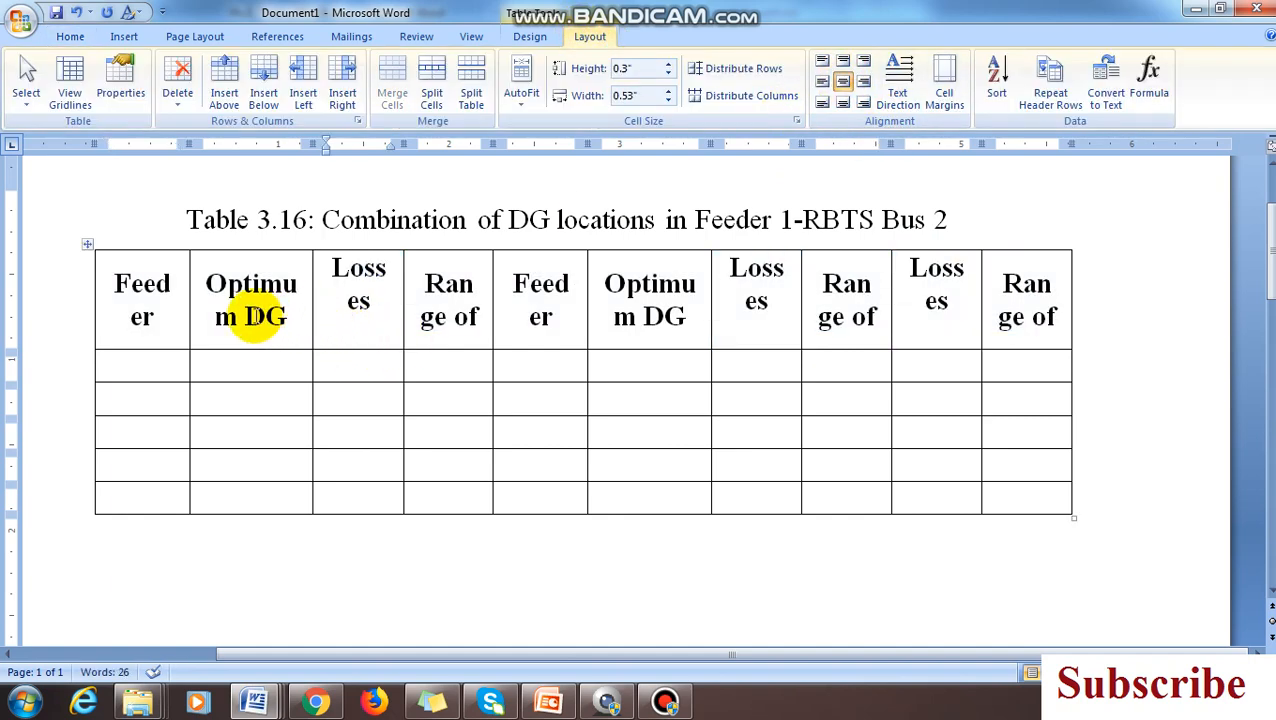
Step: Remove the empty line below the text in each of the three Losses header cells
{"action": "left_click_drag", "start_coordinate": [155, 316], "coordinate": [1012, 316]}
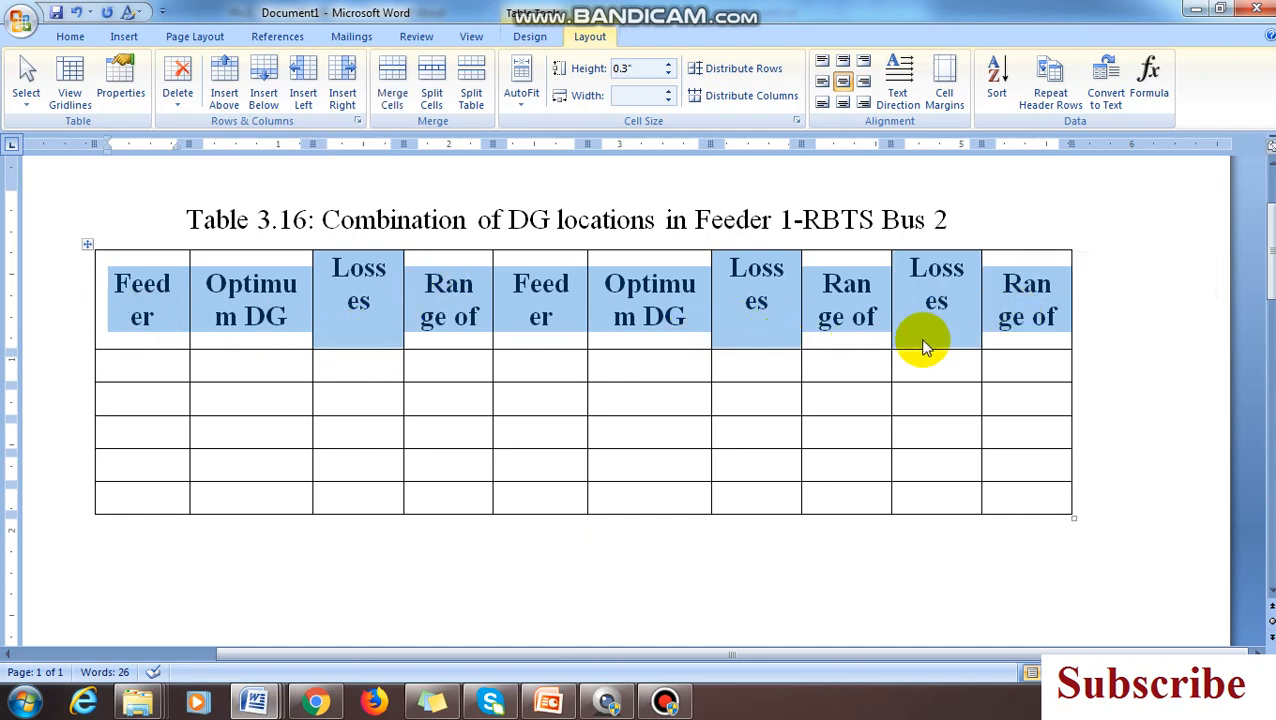
{"action": "left_click", "coordinate": [364, 337]}
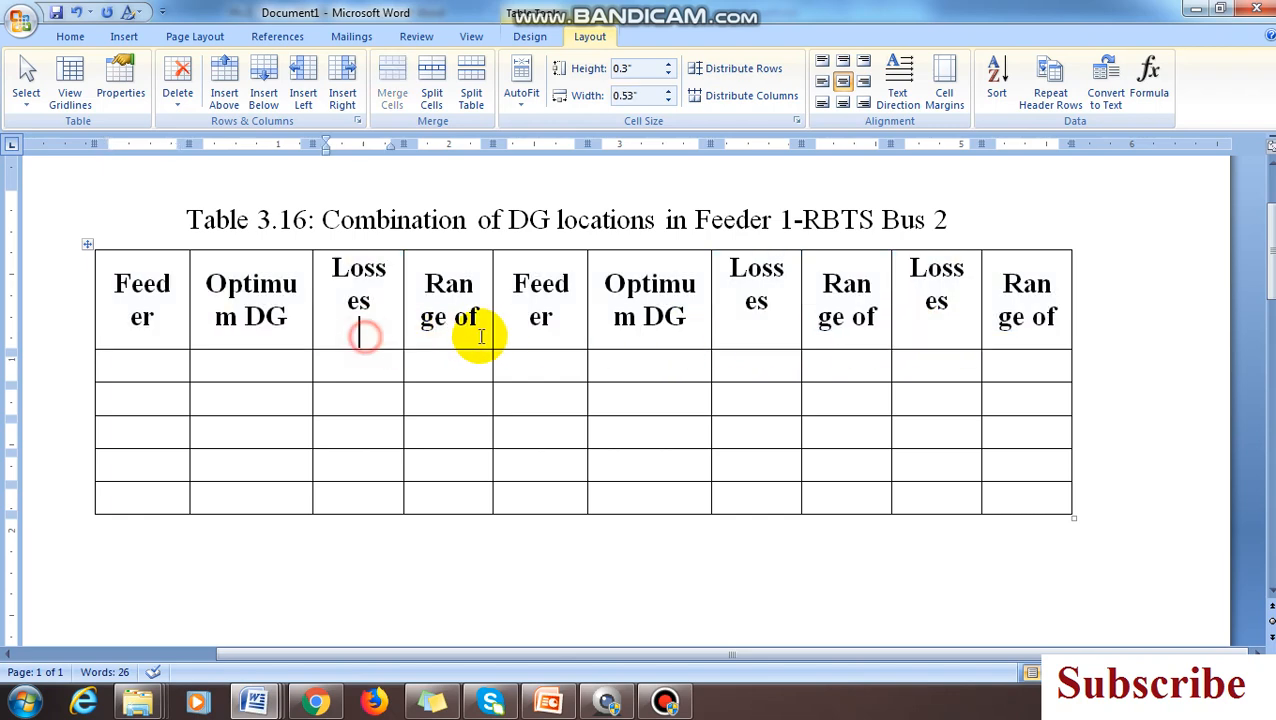
{"action": "key", "text": "BackSpace"}
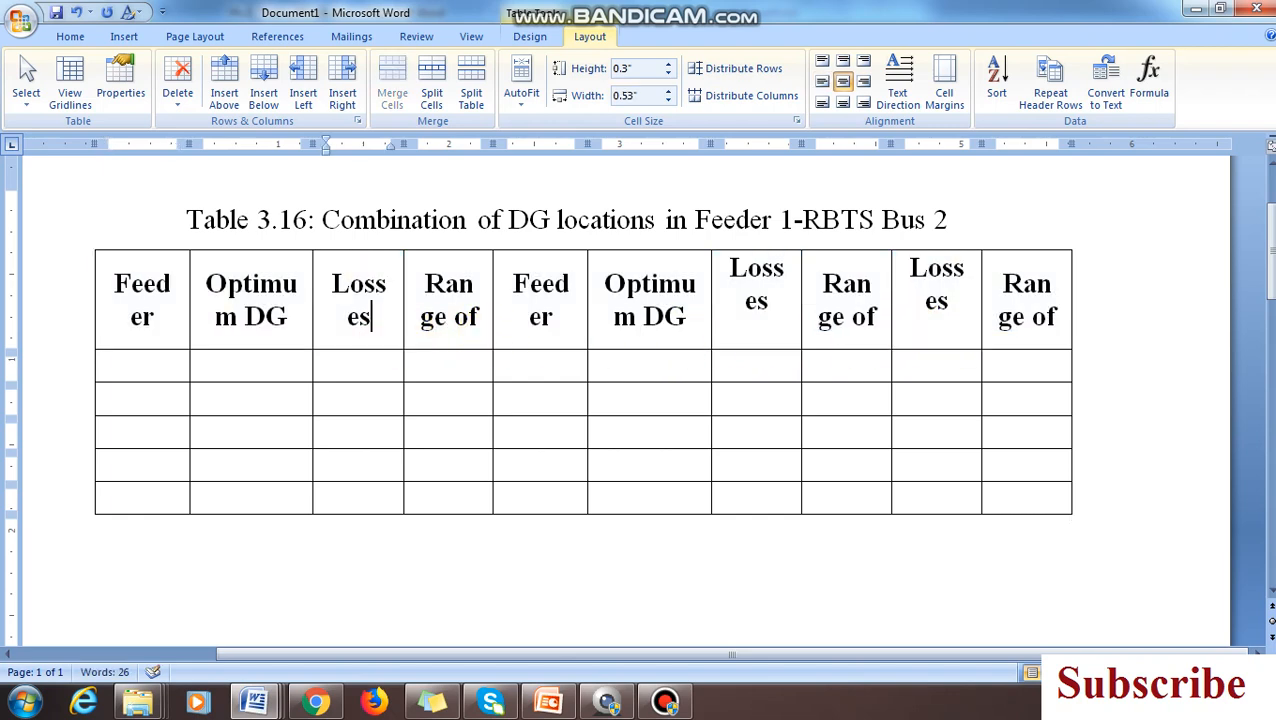
{"action": "left_click", "coordinate": [785, 328]}
{"action": "key", "text": "BackSpace"}
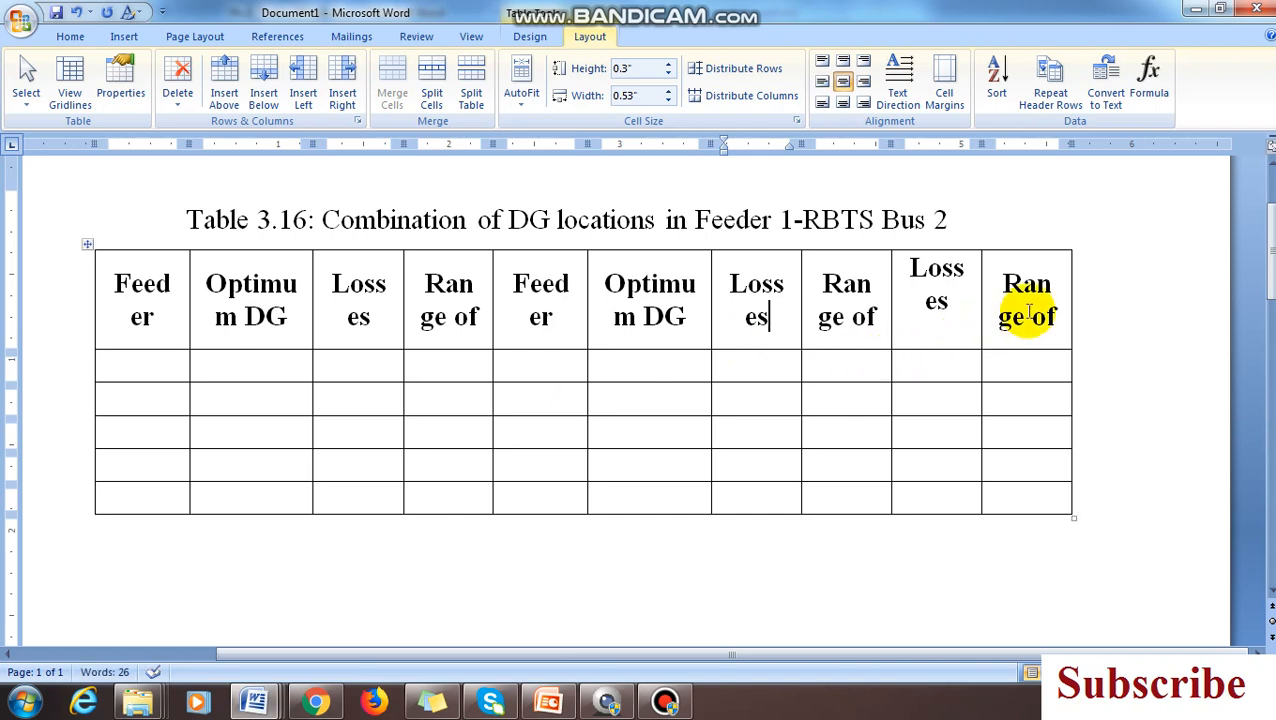
{"action": "left_click_drag", "start_coordinate": [1022, 305], "coordinate": [103, 302]}
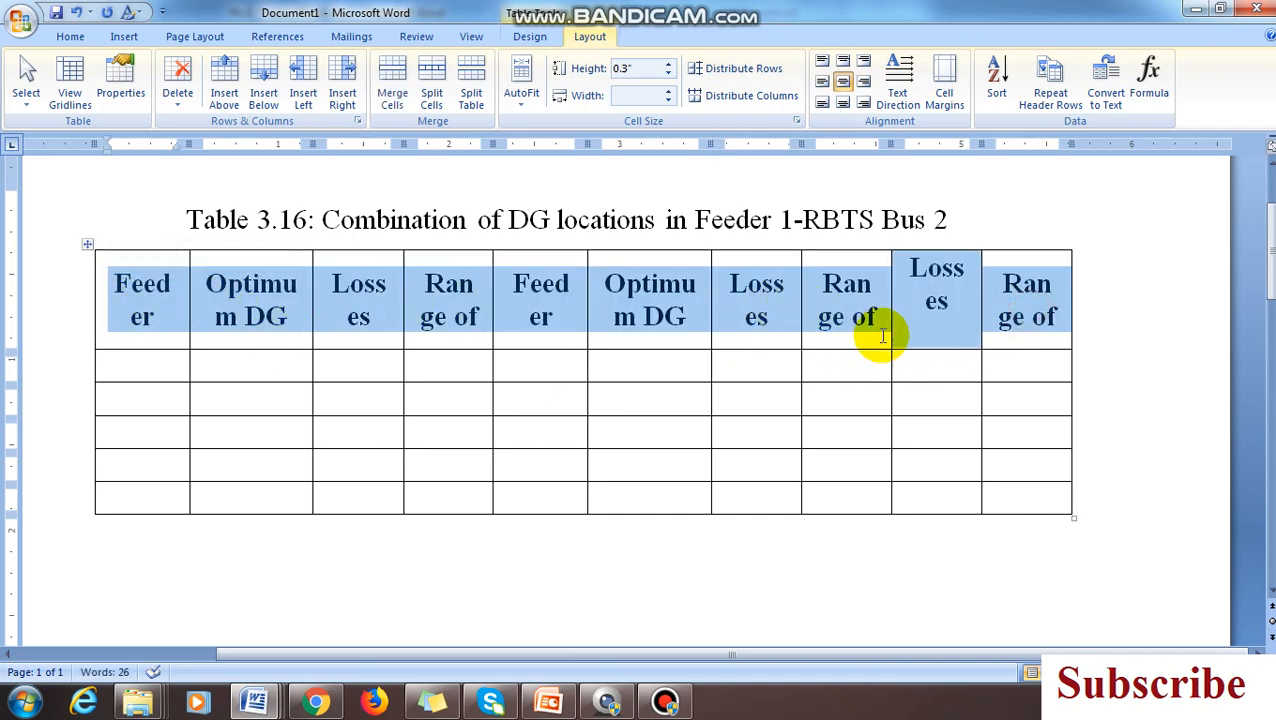
{"action": "left_click", "coordinate": [960, 335]}
{"action": "key", "text": "BackSpace"}
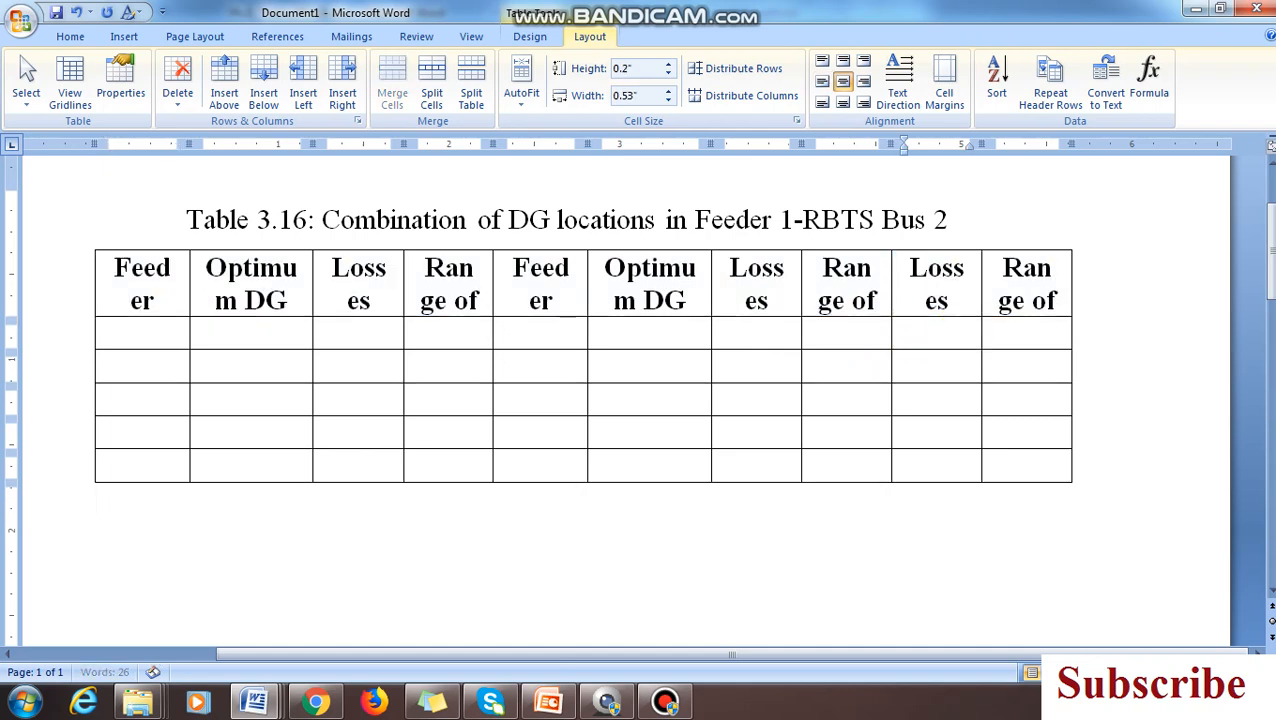
Step: Set the font size of all cells in the header row to 8
{"action": "left_click_drag", "start_coordinate": [155, 278], "coordinate": [1085, 300]}
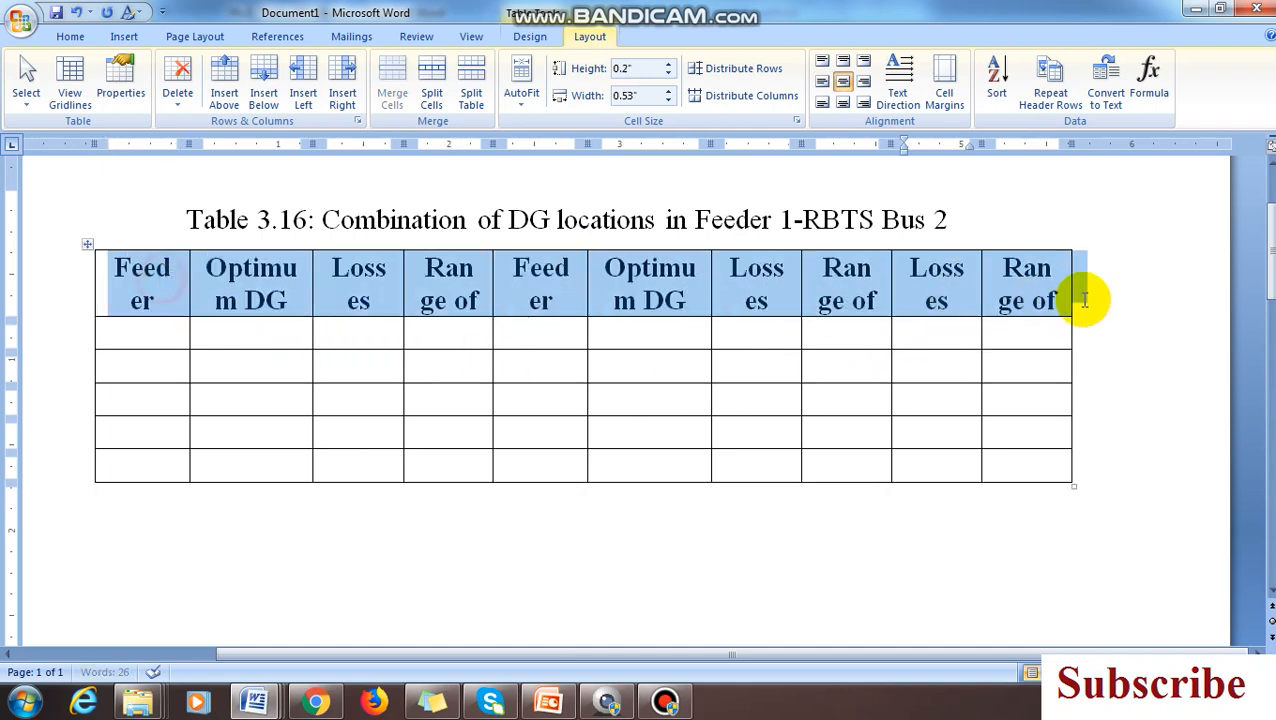
{"action": "left_click", "coordinate": [70, 37]}
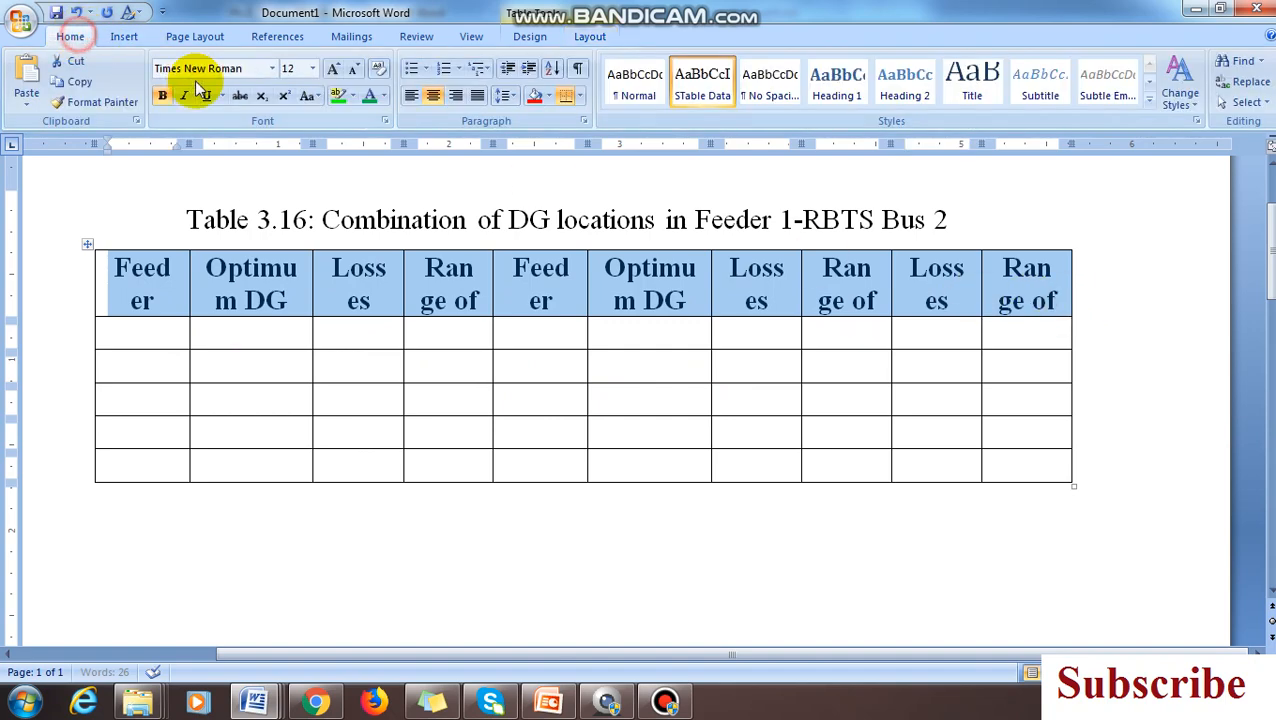
{"action": "type", "text": "8"}
{"action": "key", "text": "Return"}
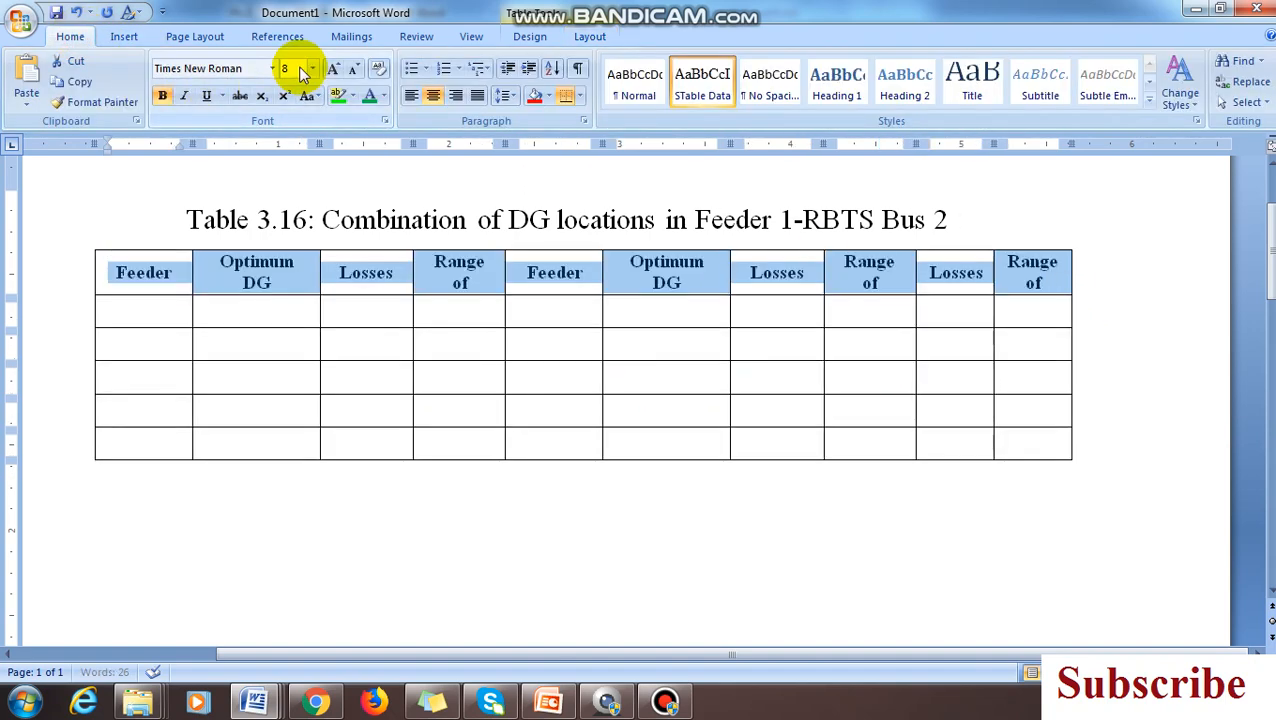
{"action": "left_click", "coordinate": [692, 309]}
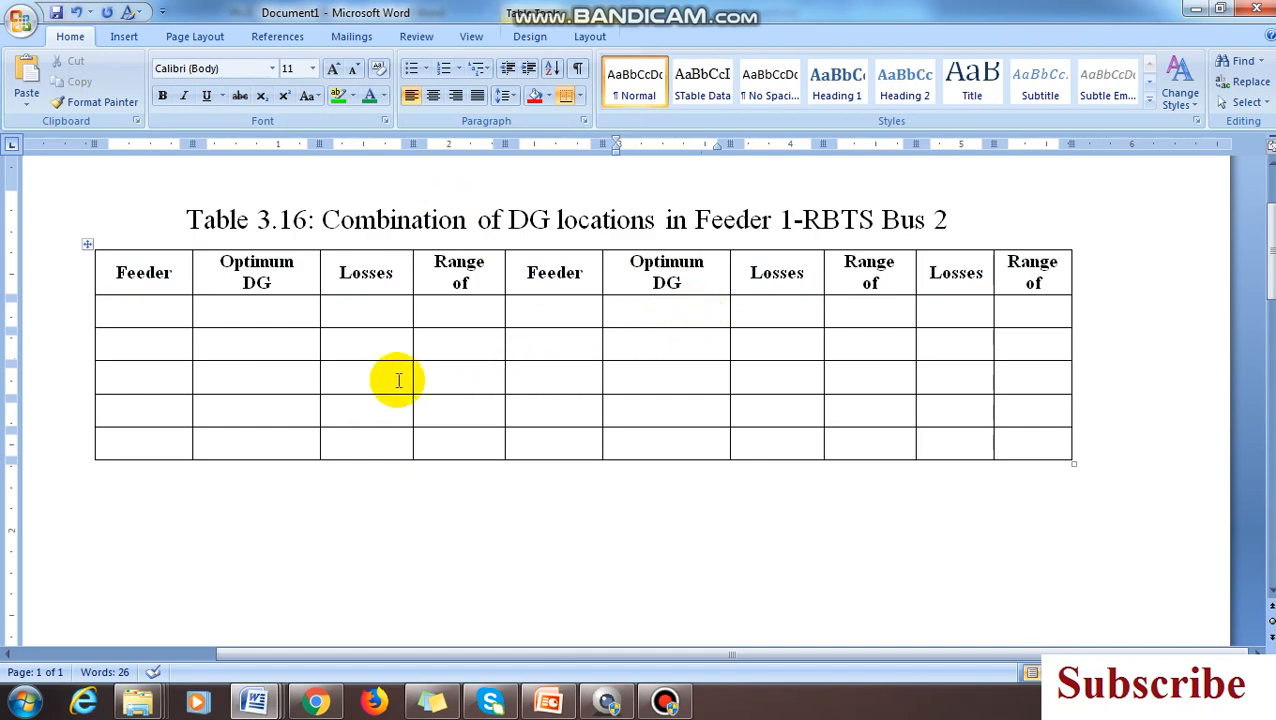
Step: Fill the first data row with the values 10, 20, 30, 50, 452, 56, 542, 65, 55 and 52
{"action": "left_click_drag", "start_coordinate": [141, 278], "coordinate": [1008, 285]}
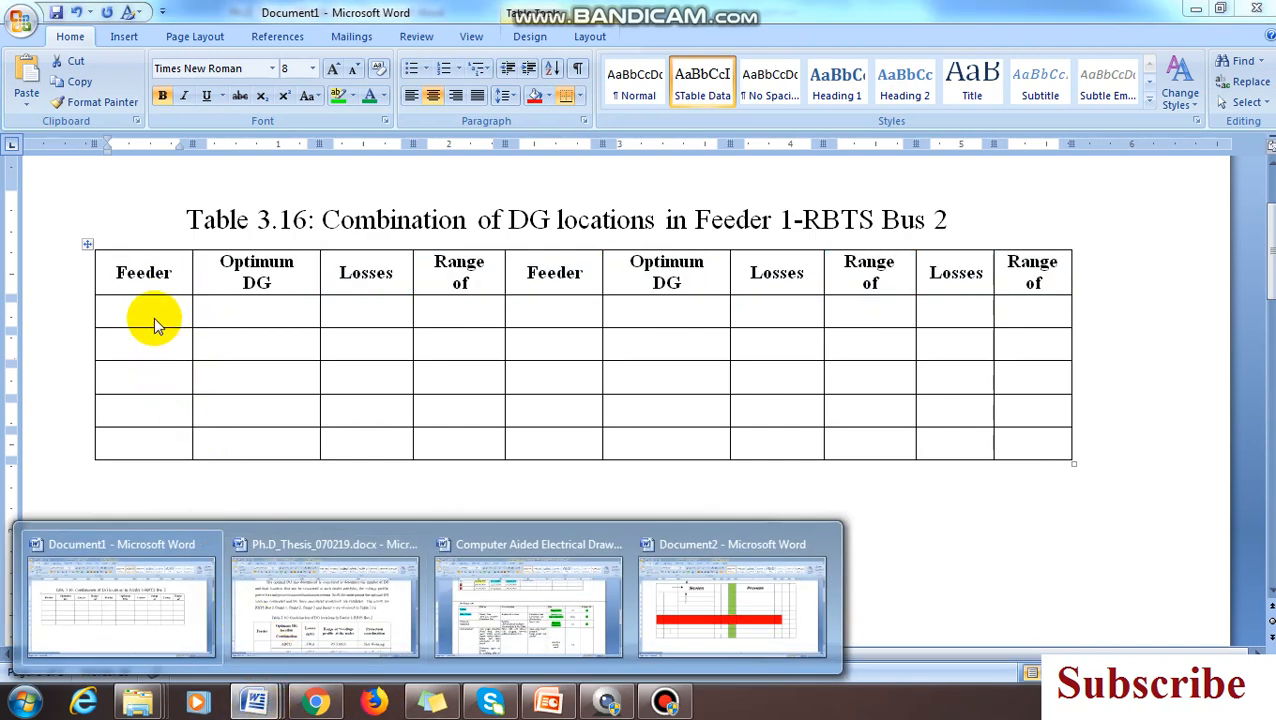
{"action": "left_click", "coordinate": [166, 313]}
{"action": "type", "text": "10"}
{"action": "key", "text": "Tab"}
{"action": "type", "text": "2"}
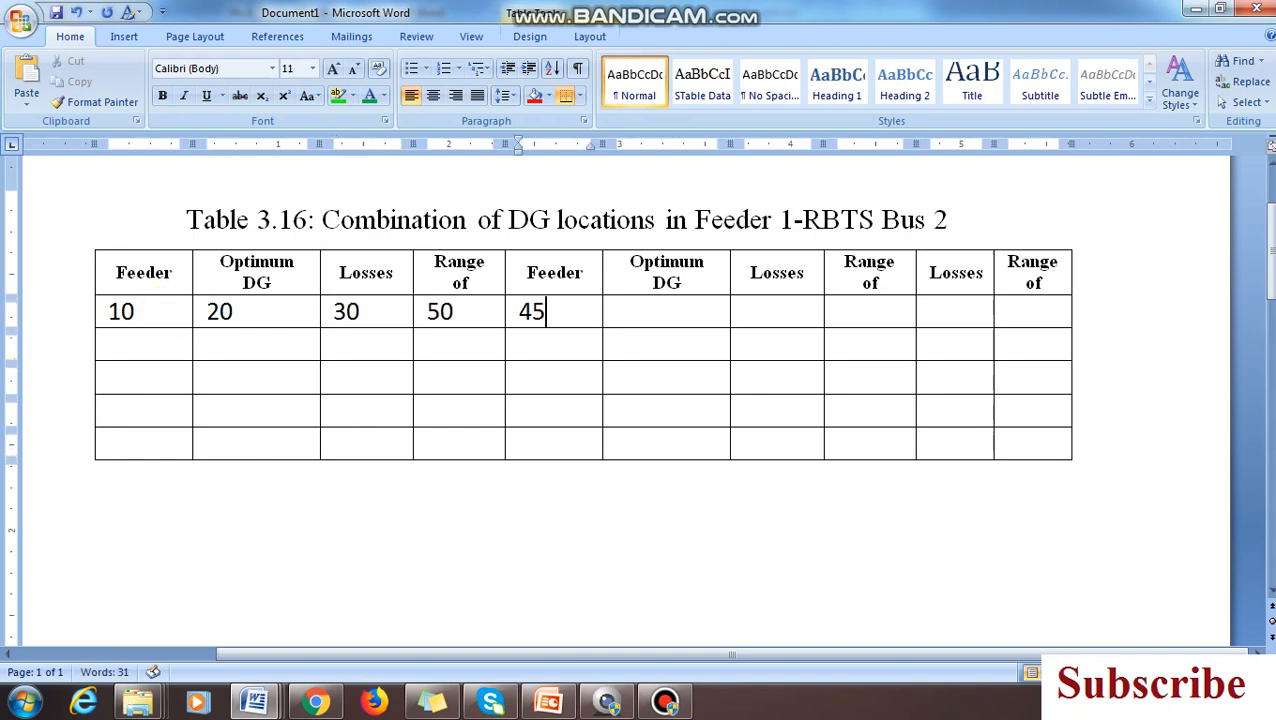
{"action": "type", "text": "56"}
{"action": "key", "text": "Tab"}
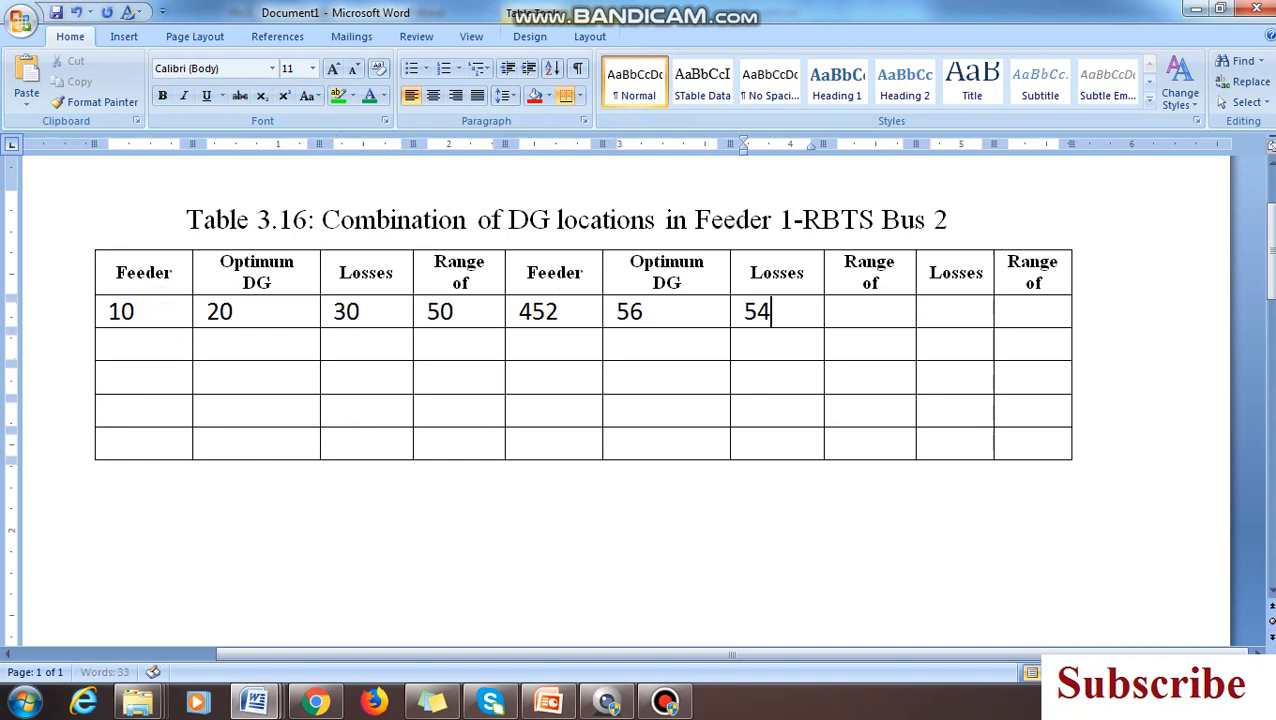
{"action": "type", "text": "55"}
{"action": "key", "text": "Tab"}
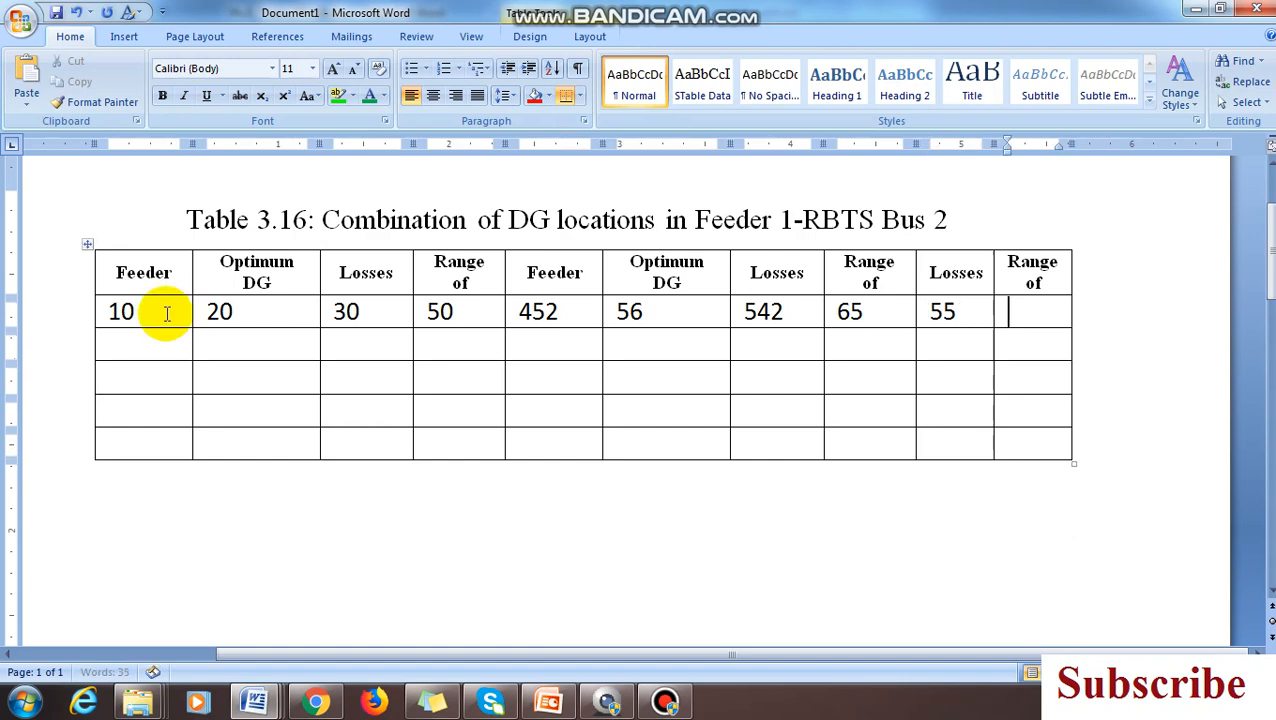
Step: Copy the Feeder header's formatting onto the first data row with Format Painter and remove the bold from that row
{"action": "left_click", "coordinate": [185, 268]}
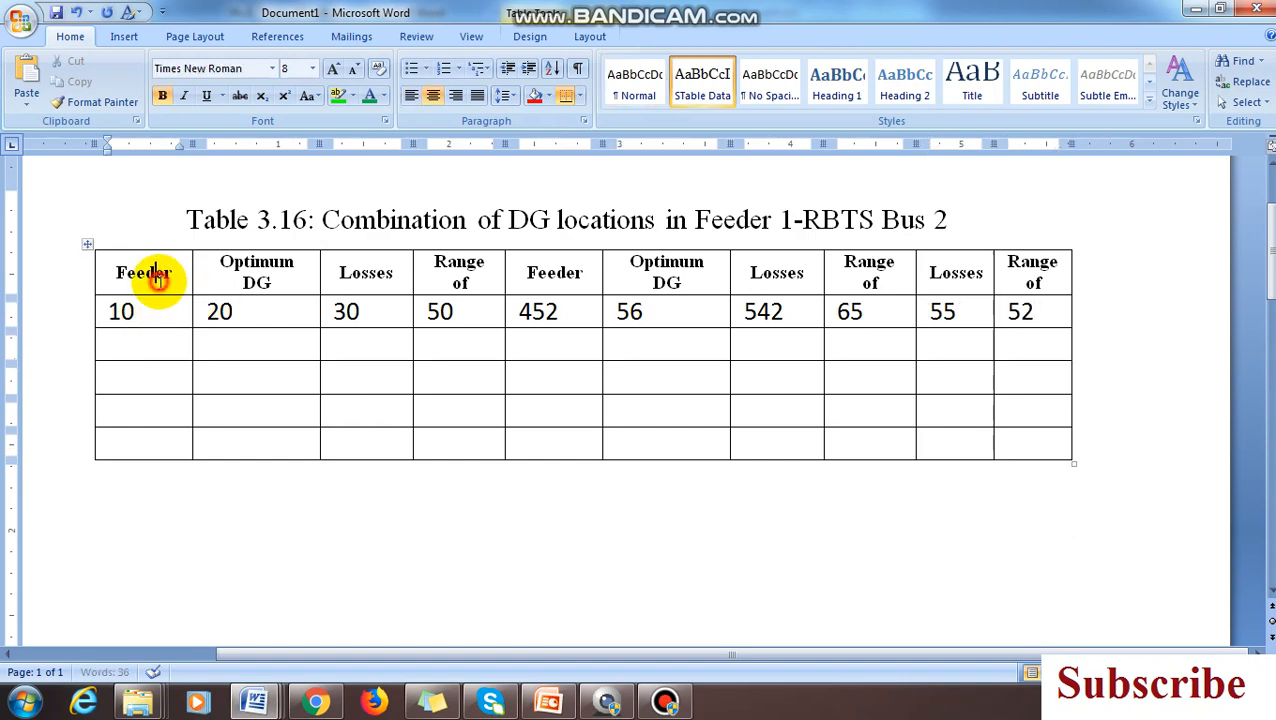
{"action": "left_click", "coordinate": [102, 101]}
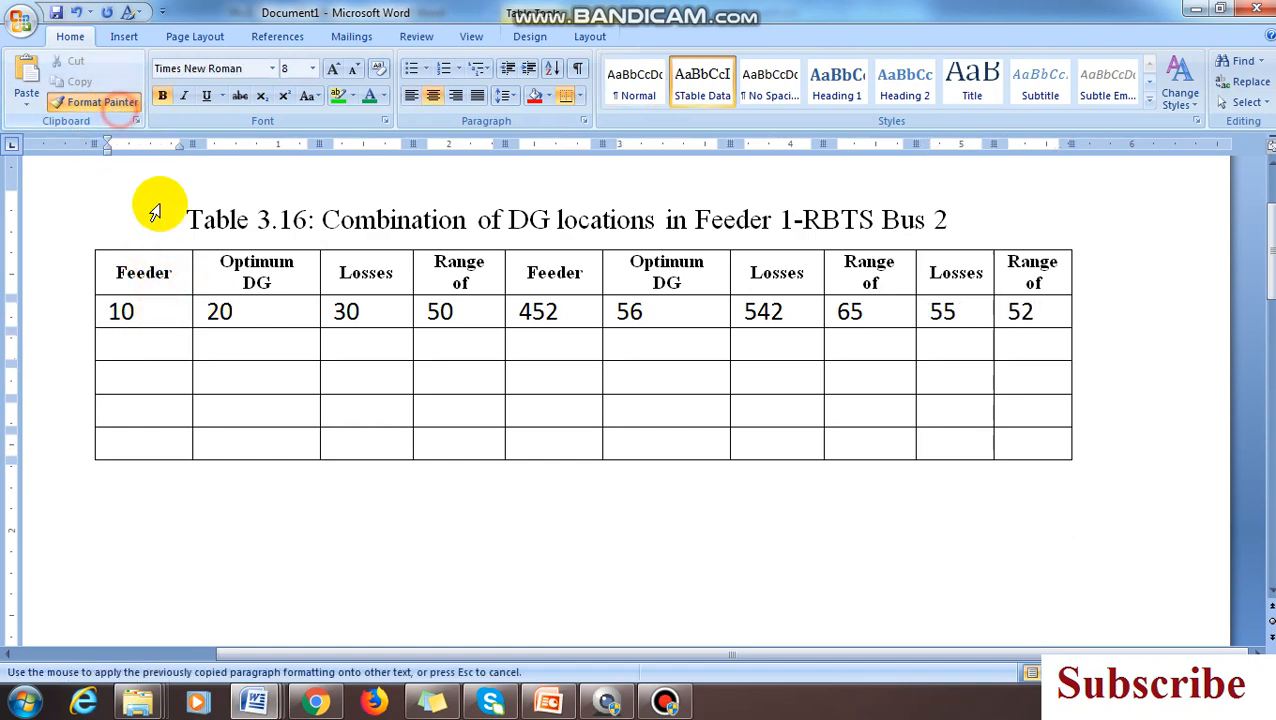
{"action": "left_click_drag", "start_coordinate": [171, 312], "coordinate": [1022, 311]}
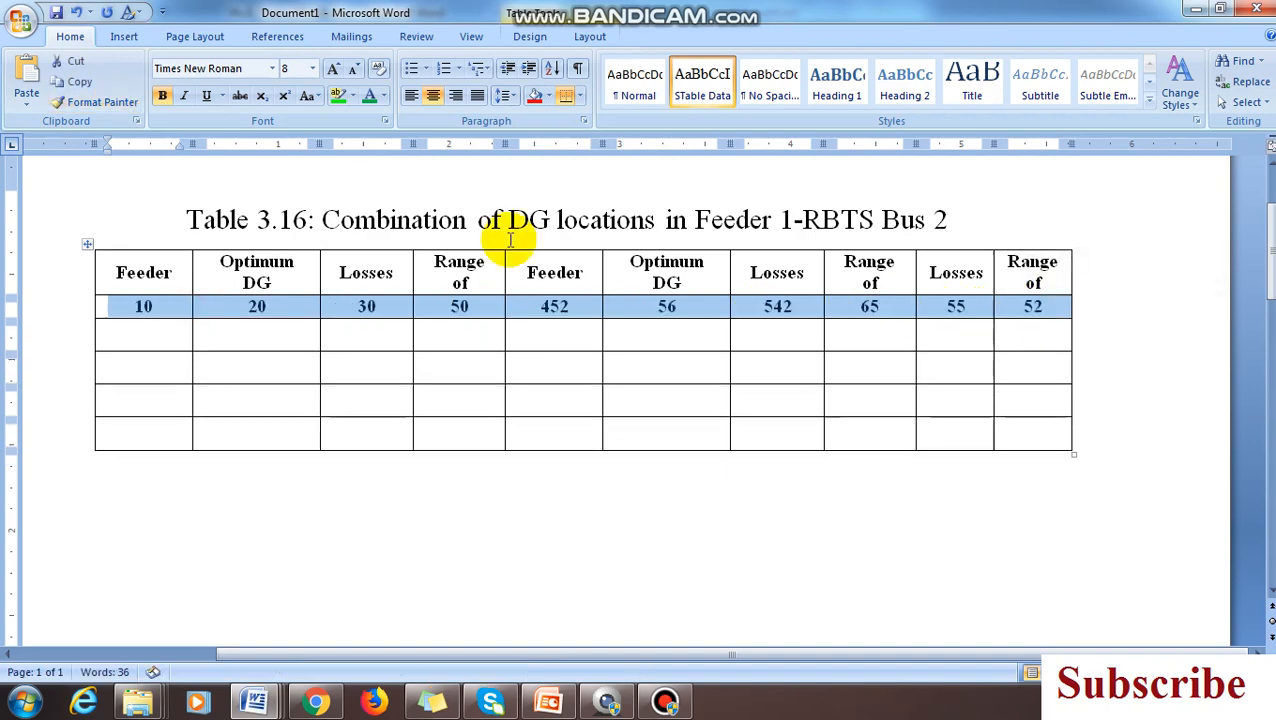
{"action": "left_click", "coordinate": [158, 97]}
{"action": "left_click", "coordinate": [268, 365]}
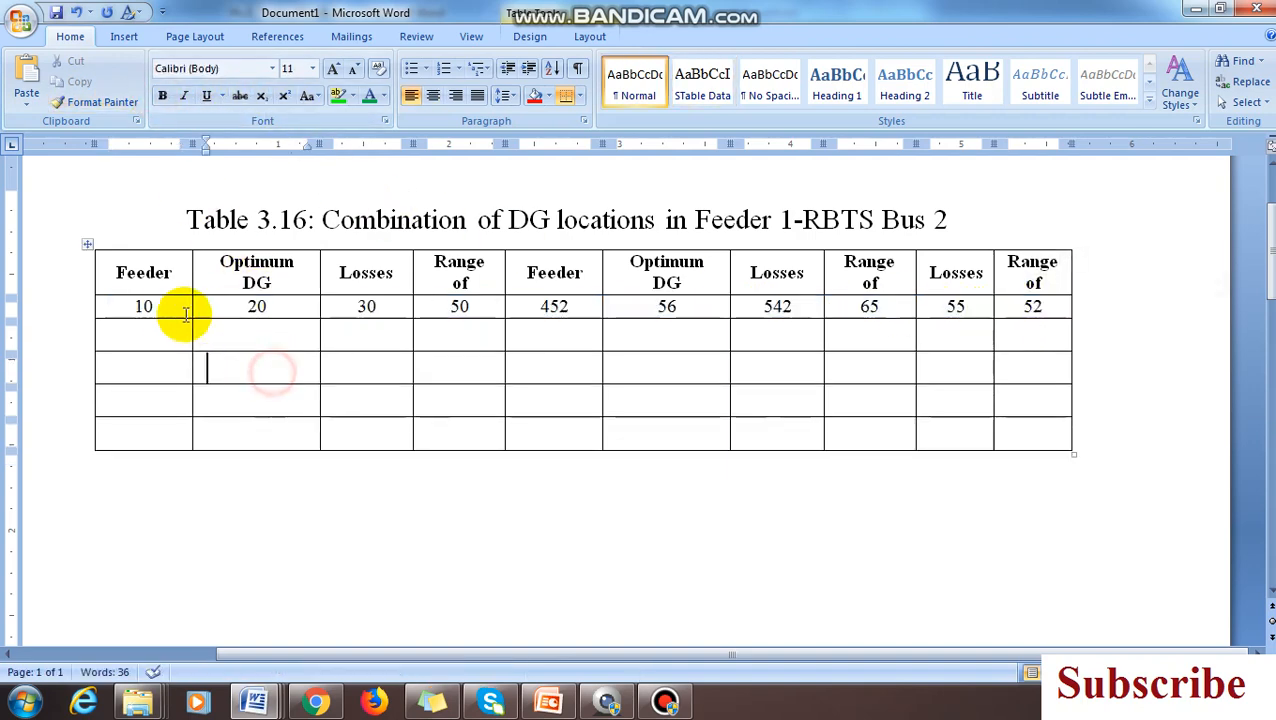
Step: Duplicate the first data row's values into the four empty rows below it
{"action": "left_click_drag", "start_coordinate": [165, 308], "coordinate": [1012, 307]}
{"action": "left_click", "coordinate": [248, 342]}
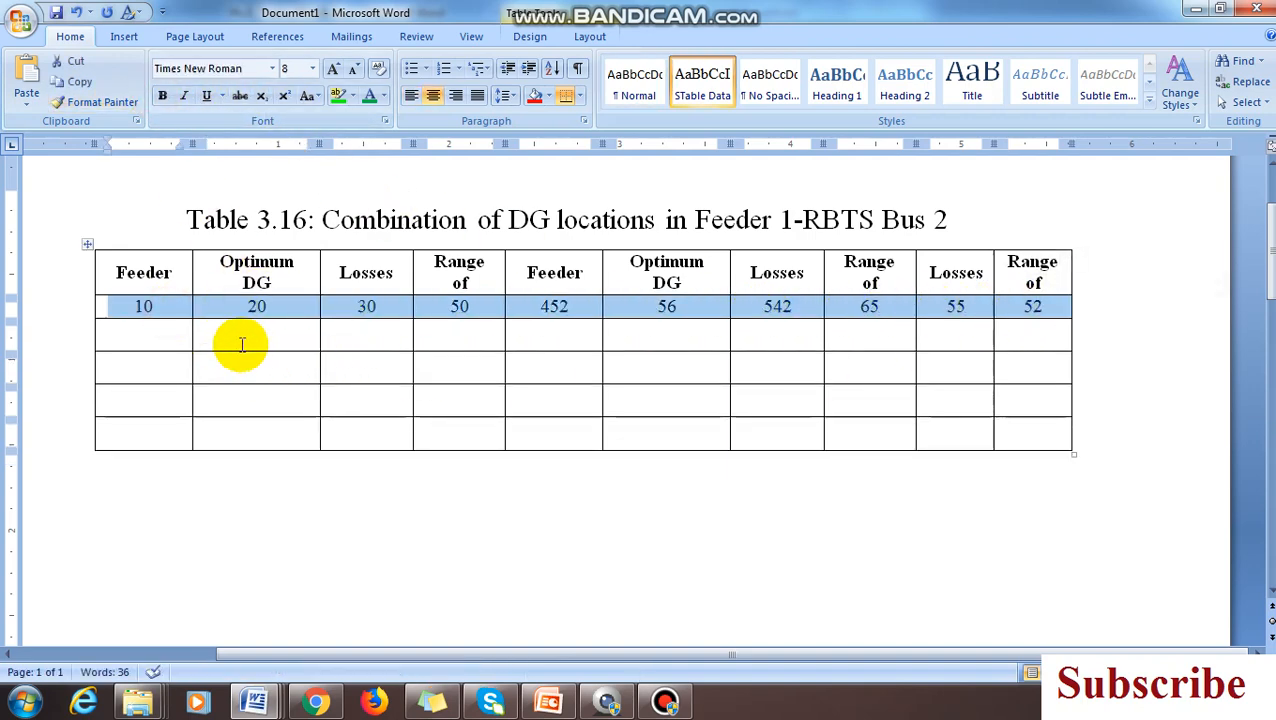
{"action": "left_click_drag", "start_coordinate": [160, 333], "coordinate": [1048, 433]}
{"action": "key", "text": "ctrl+v"}
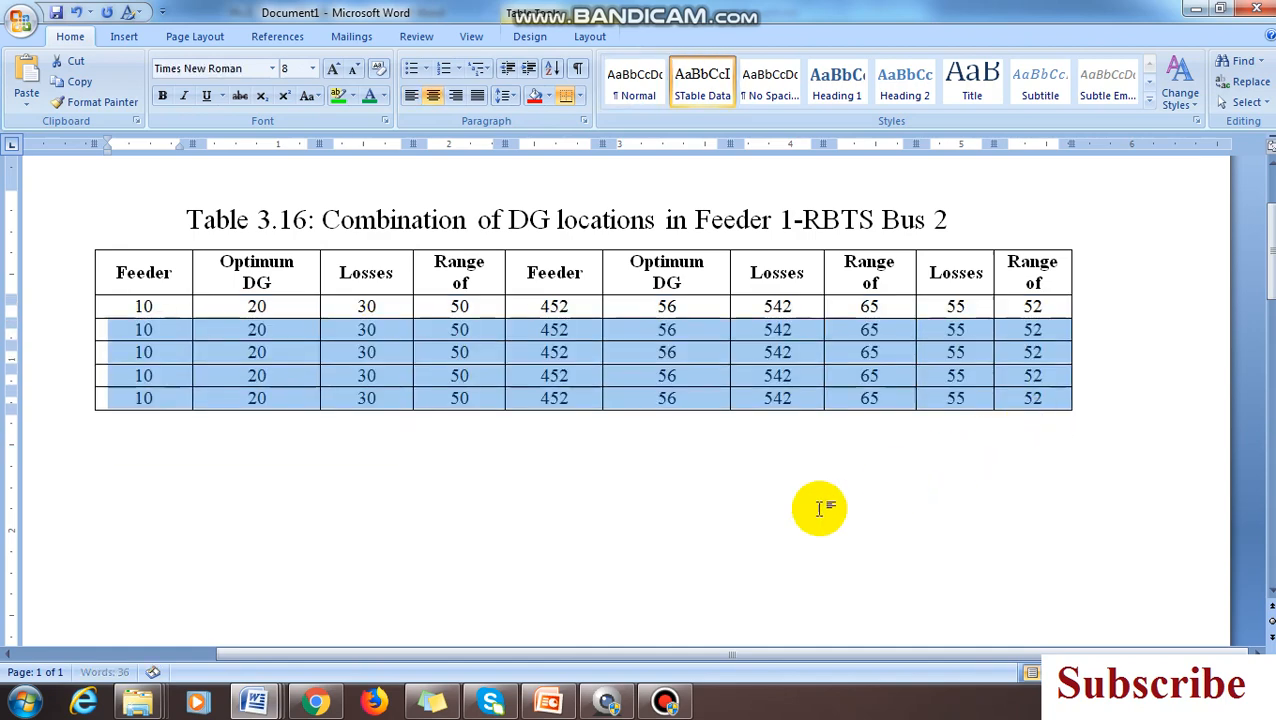
{"action": "left_click", "coordinate": [779, 510]}
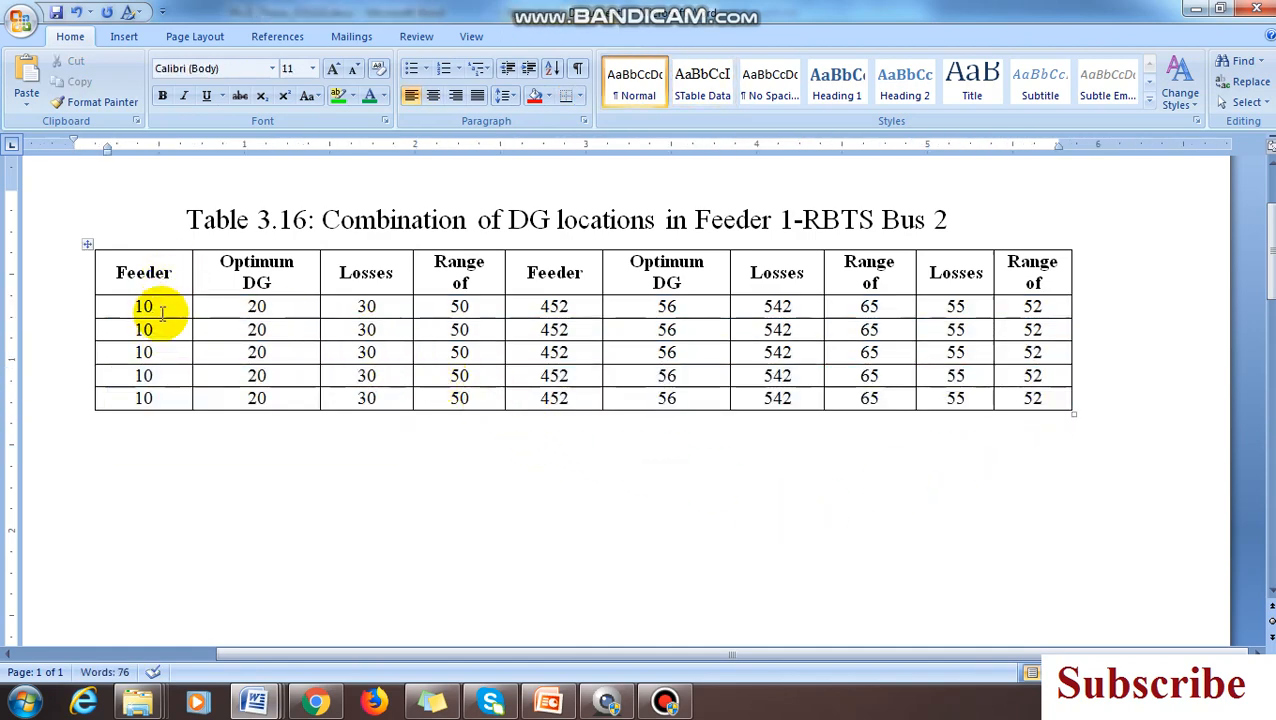
Step: Shade all cells of the header row light grey
{"action": "left_click_drag", "start_coordinate": [157, 283], "coordinate": [1040, 280]}
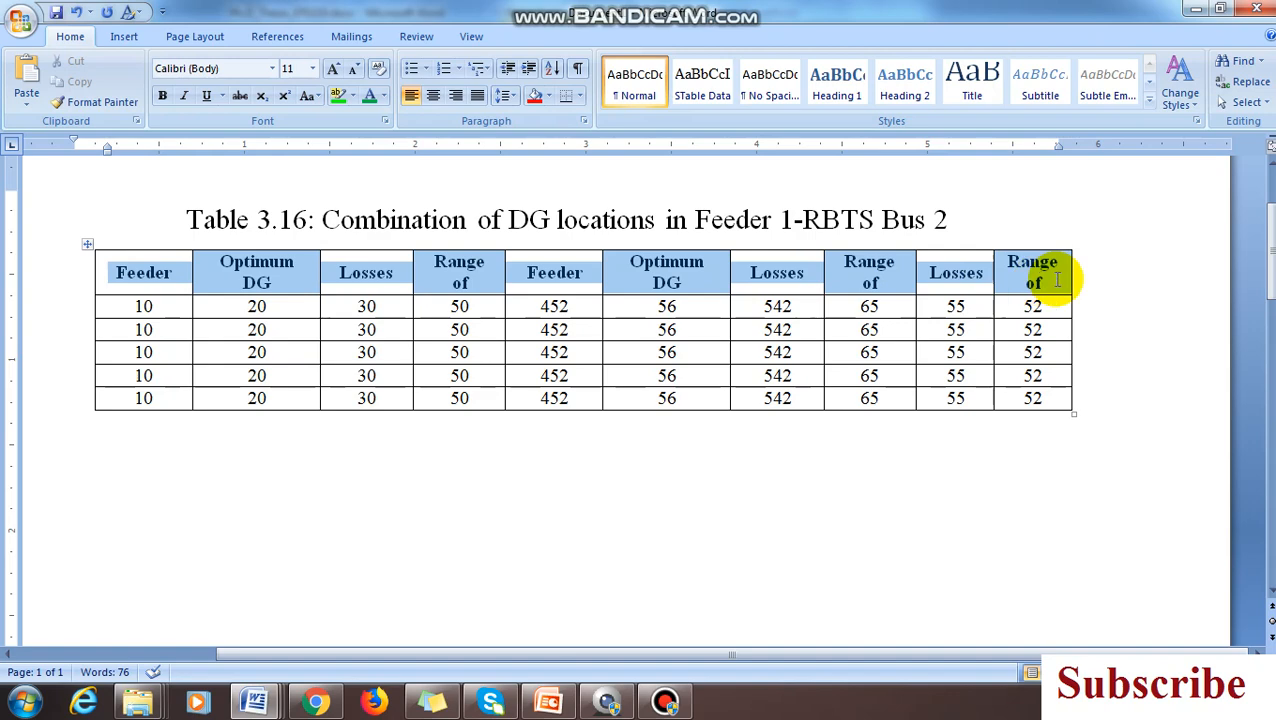
{"action": "left_click", "coordinate": [592, 38]}
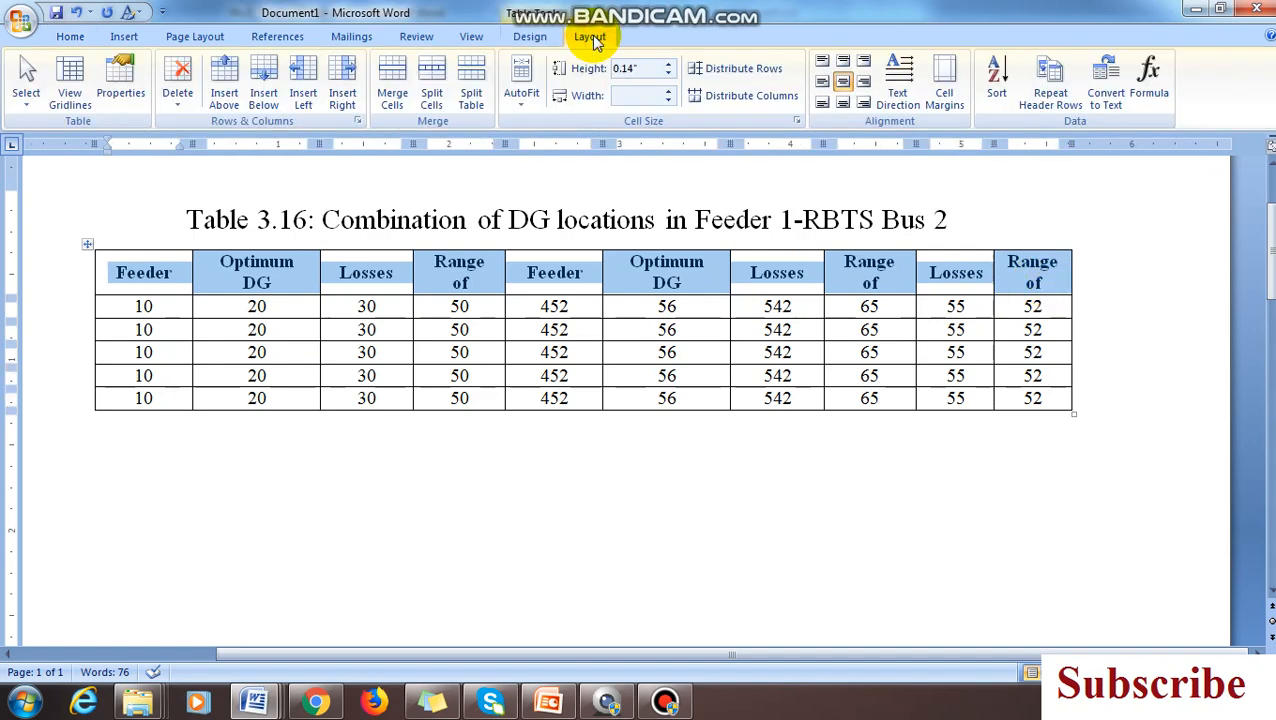
{"action": "left_click", "coordinate": [540, 45]}
{"action": "left_click", "coordinate": [778, 61]}
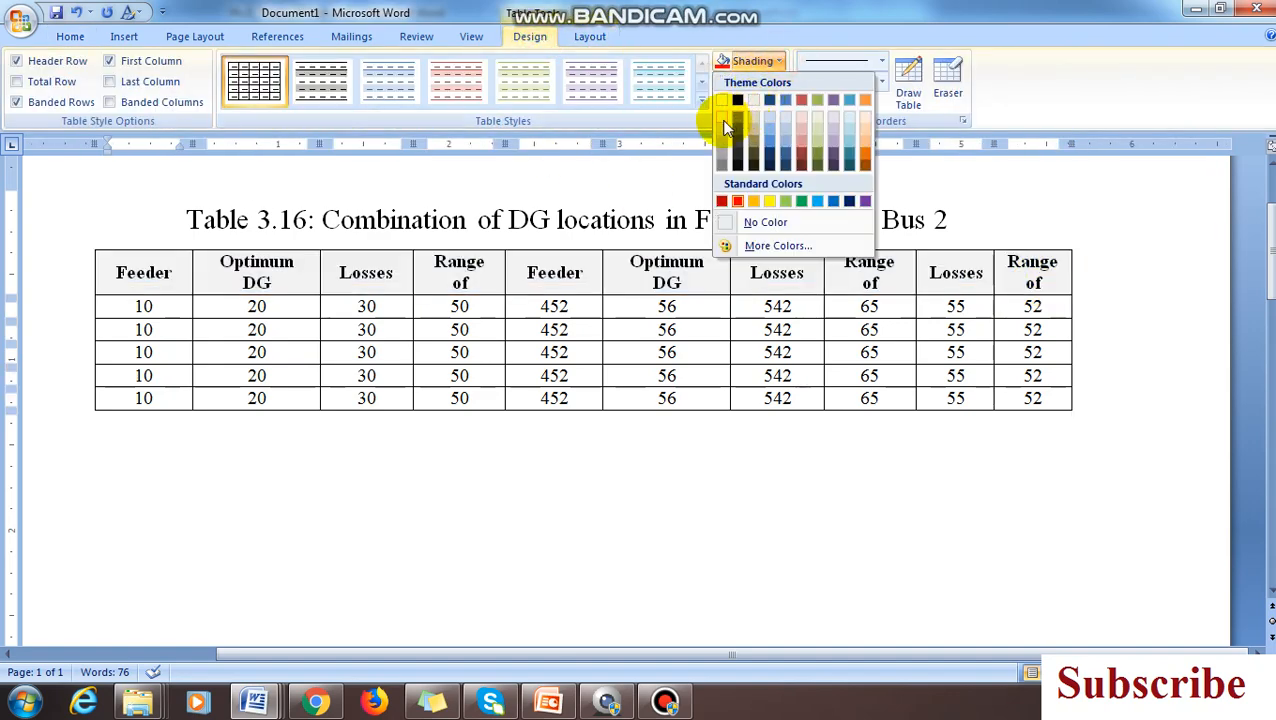
{"action": "left_click", "coordinate": [726, 128]}
{"action": "left_click", "coordinate": [722, 482]}
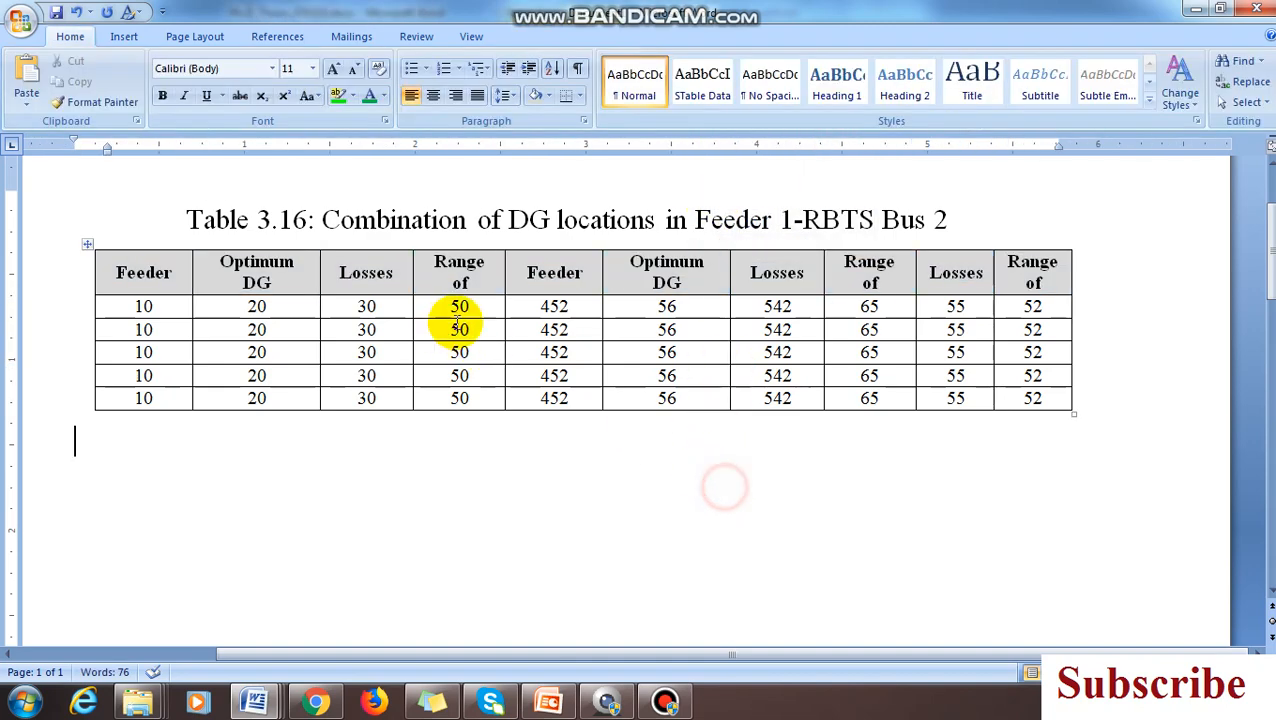
Step: AutoFit the whole table's columns to their contents and stretch the table to the window width
{"action": "left_click", "coordinate": [90, 247]}
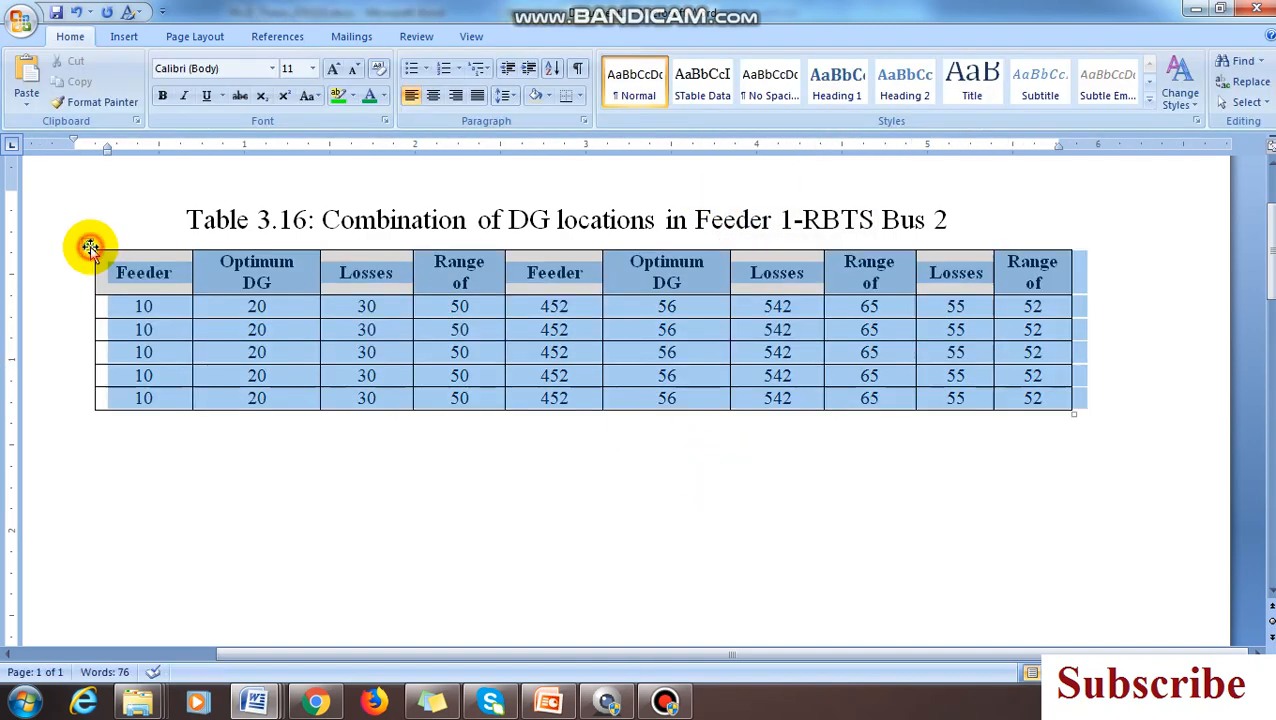
{"action": "right_click", "coordinate": [90, 247]}
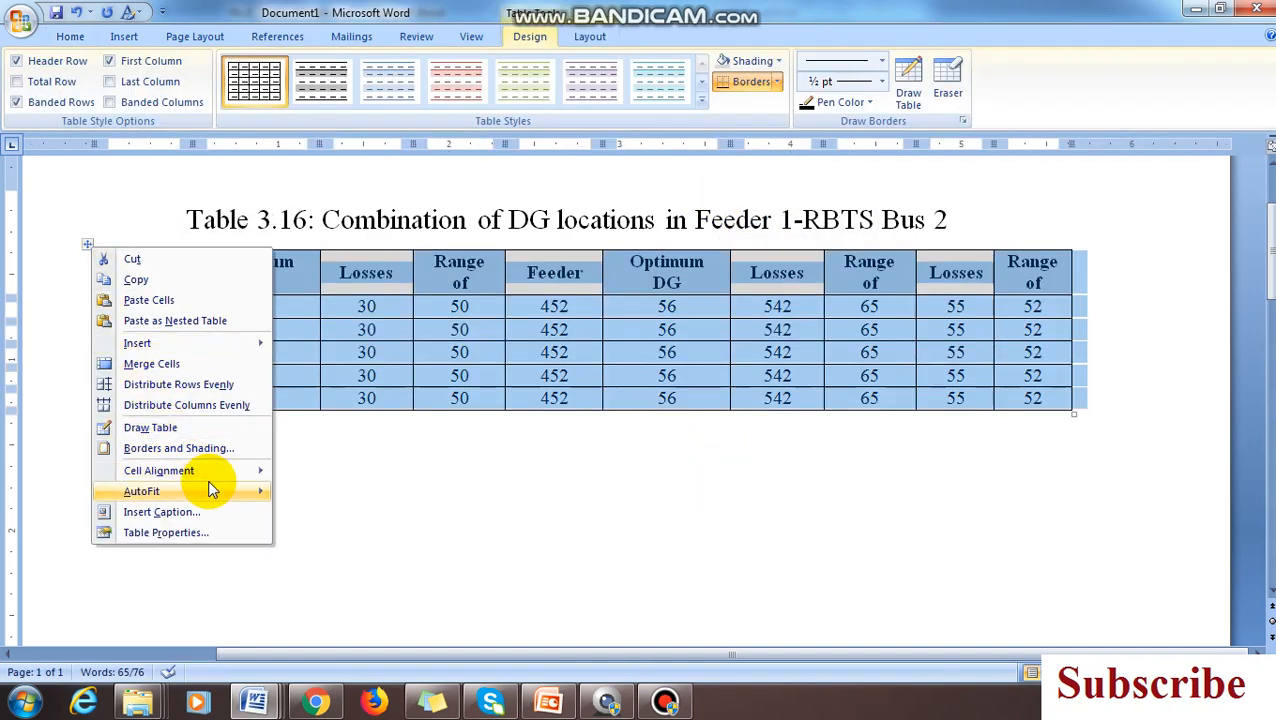
{"action": "mouse_move", "coordinate": [255, 491]}
{"action": "left_click", "coordinate": [340, 494]}
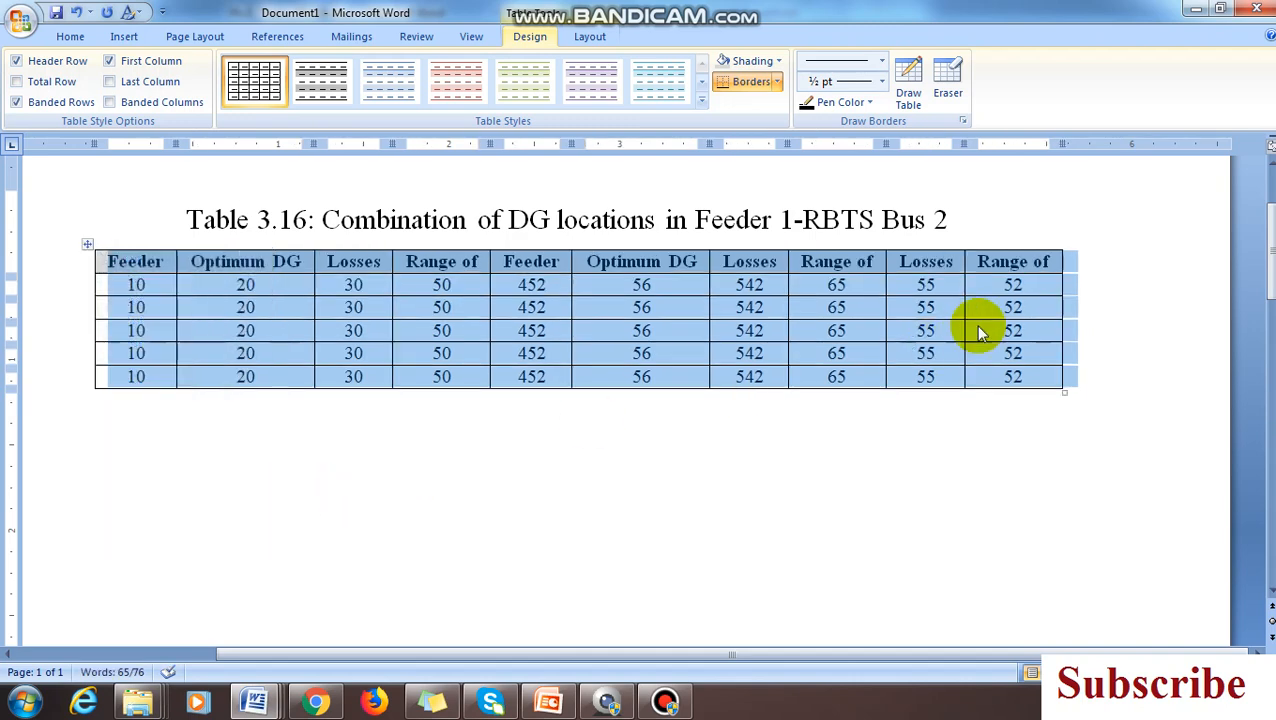
{"action": "right_click", "coordinate": [90, 247]}
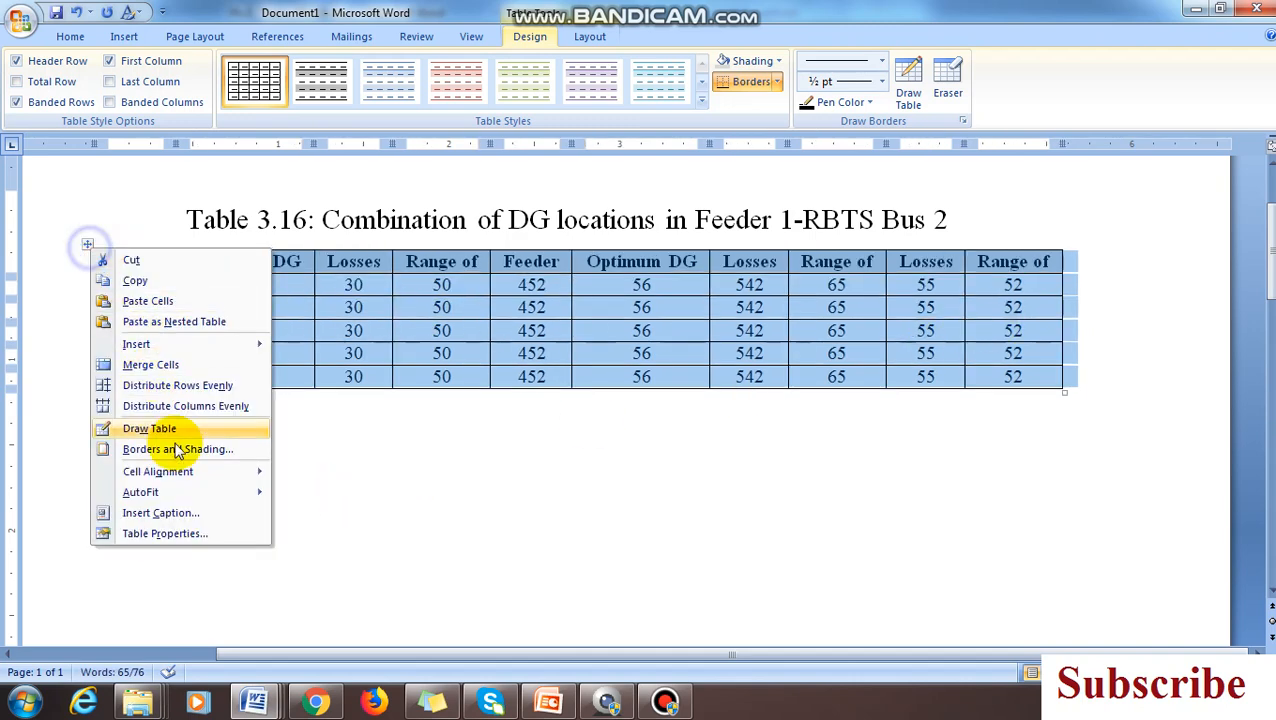
{"action": "mouse_move", "coordinate": [185, 491]}
{"action": "left_click", "coordinate": [325, 514]}
{"action": "left_click", "coordinate": [650, 460]}
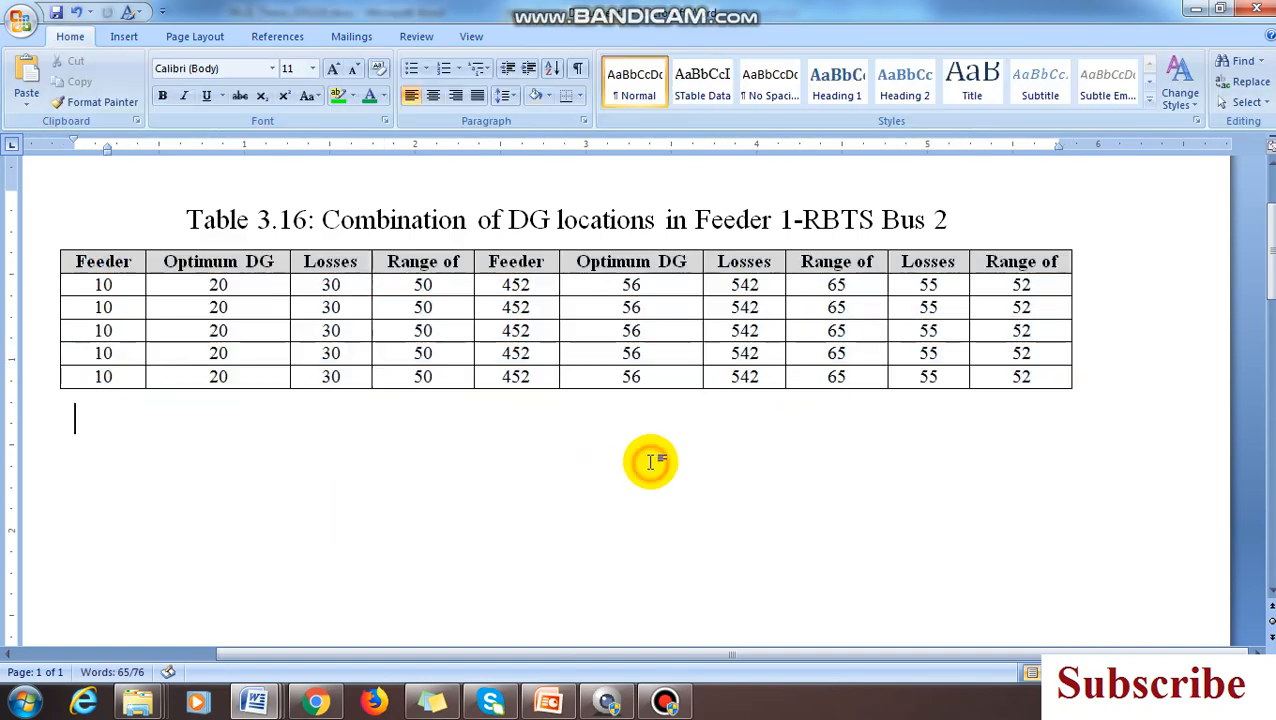
Step: Switch to PowerPoint to review the Table Row Repeat slide and return to the Word document
{"action": "left_click", "coordinate": [552, 698]}
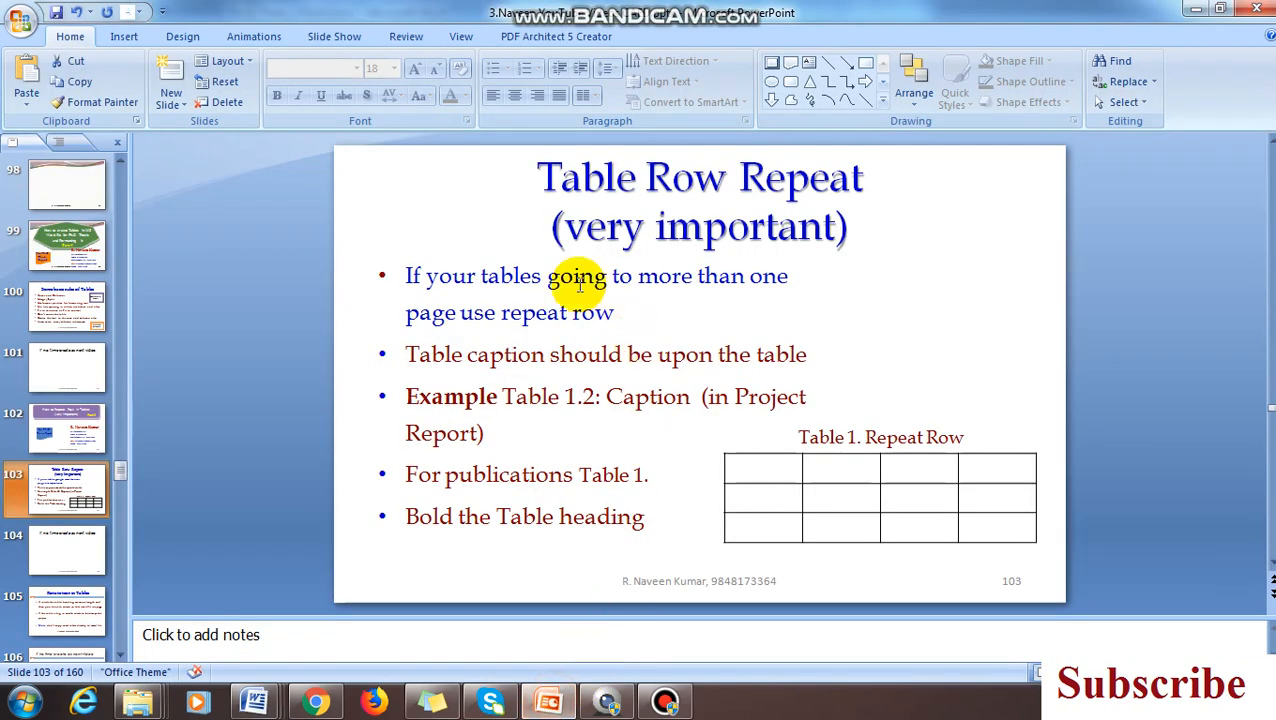
{"action": "left_click", "coordinate": [1195, 10]}
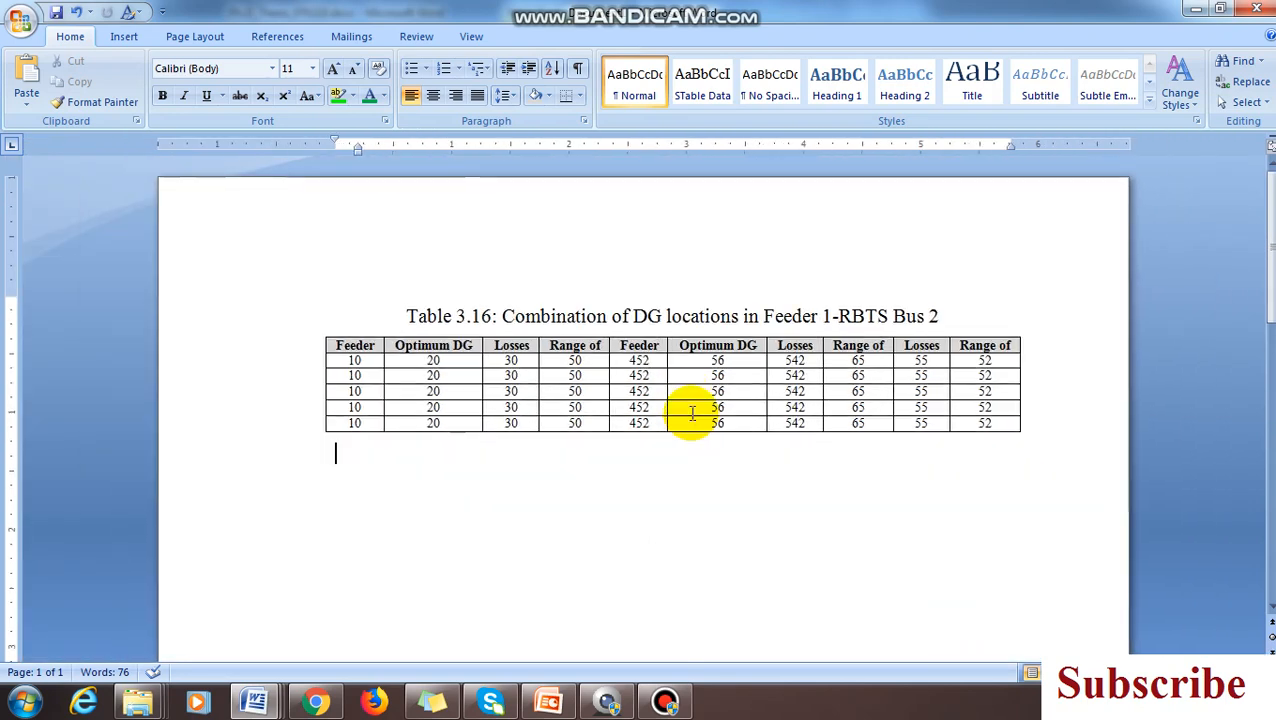
Step: Set the whole table's paragraph spacing to 6 pt before and 6 pt after, with single line spacing
{"action": "left_click", "coordinate": [357, 362]}
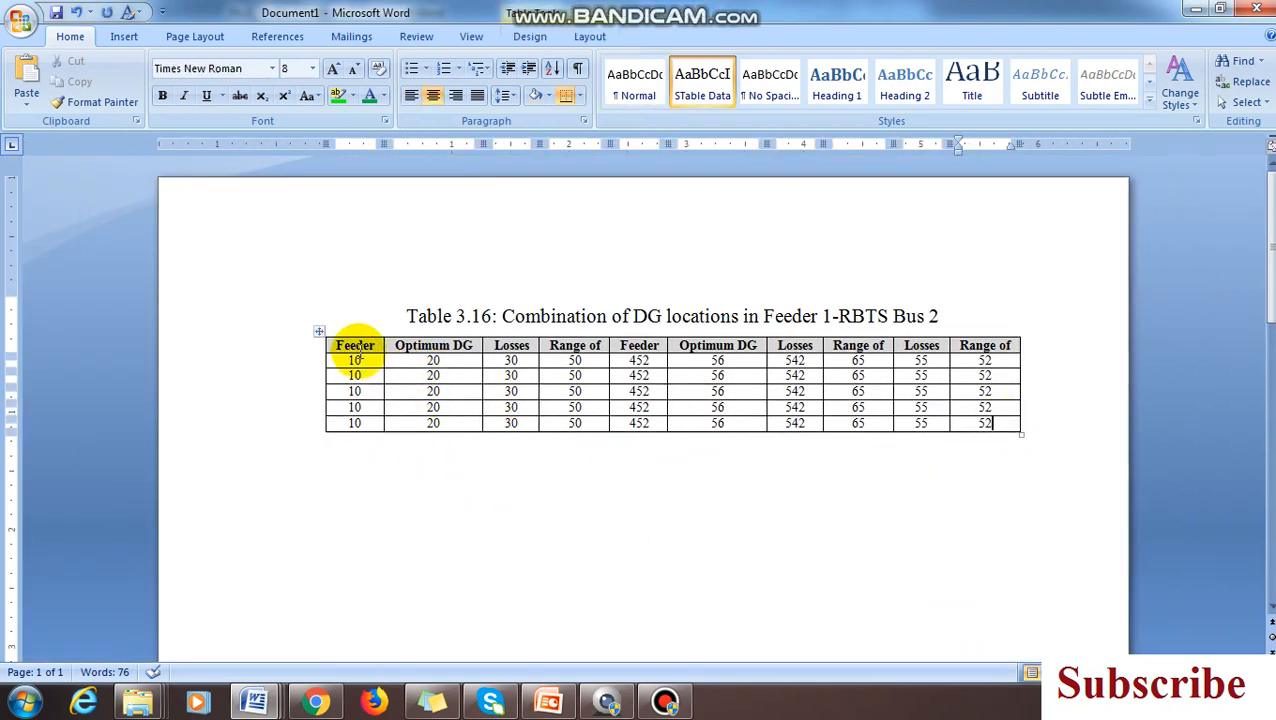
{"action": "left_click_drag", "start_coordinate": [345, 335], "coordinate": [991, 421]}
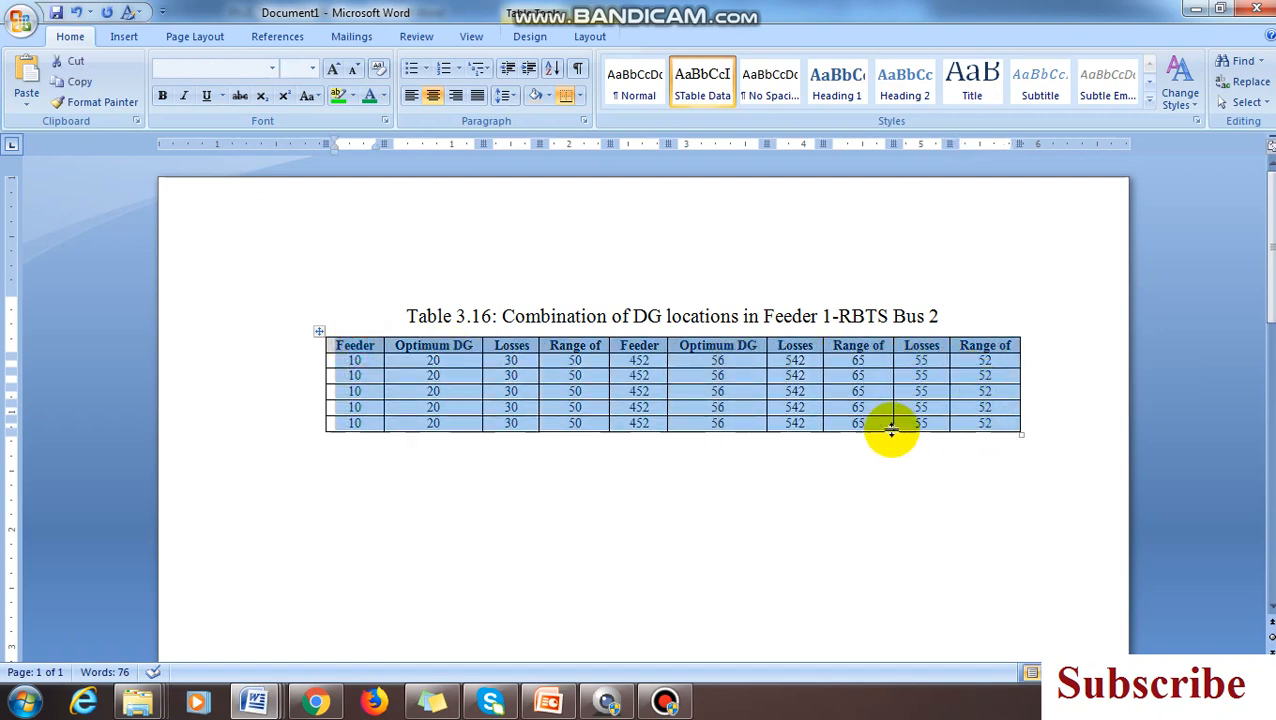
{"action": "scroll", "coordinate": [797, 413], "scroll_direction": "up", "scroll_amount": 2}
{"action": "left_click", "coordinate": [505, 95]}
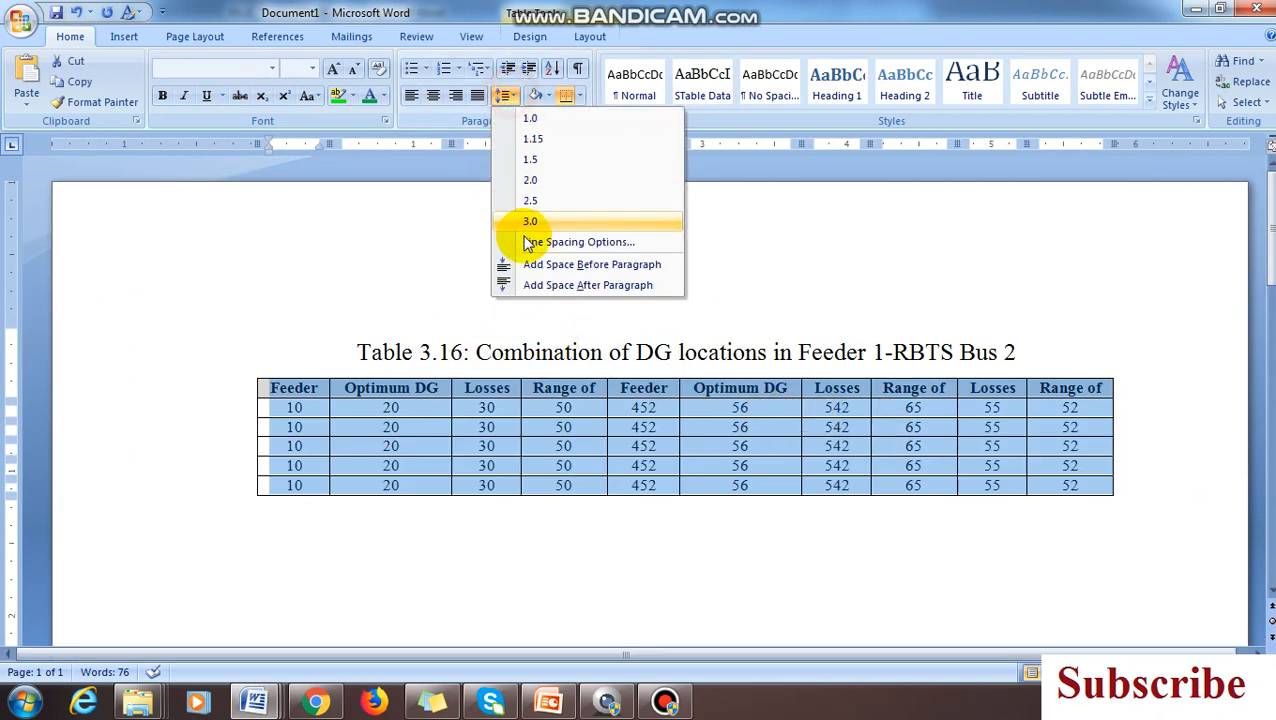
{"action": "left_click", "coordinate": [518, 239]}
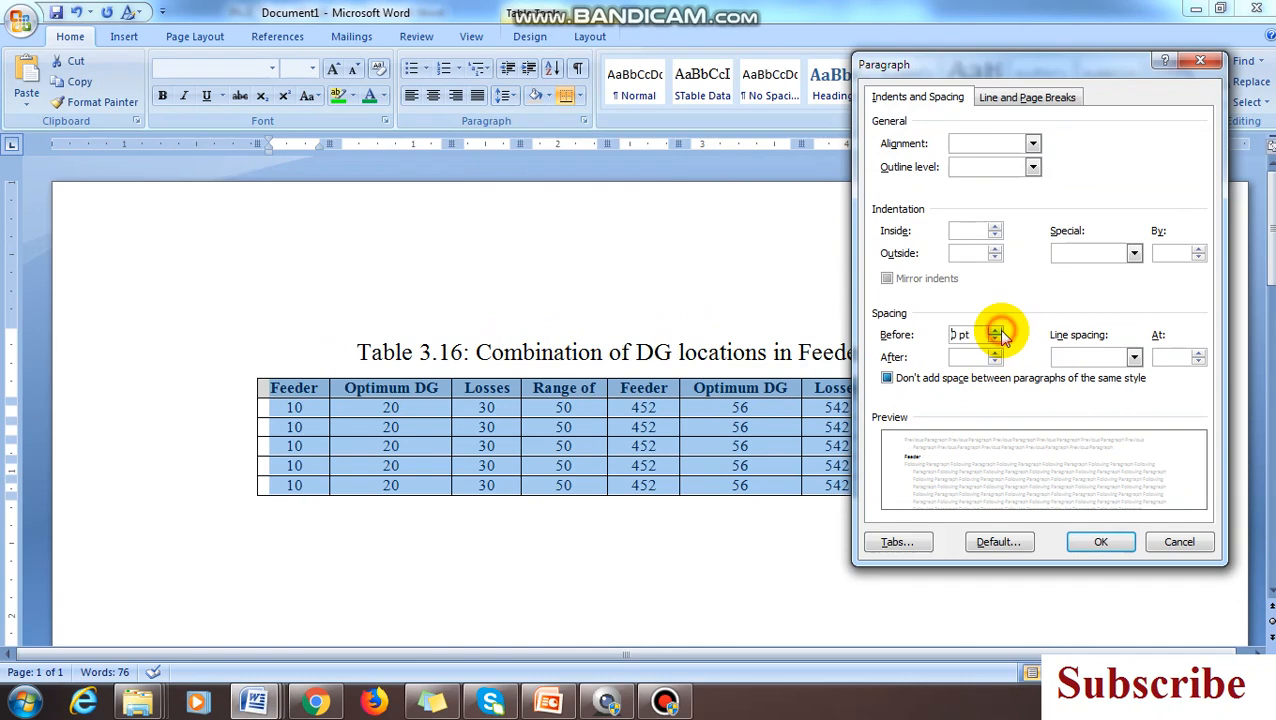
{"action": "left_click", "coordinate": [995, 330]}
{"action": "left_click", "coordinate": [996, 353]}
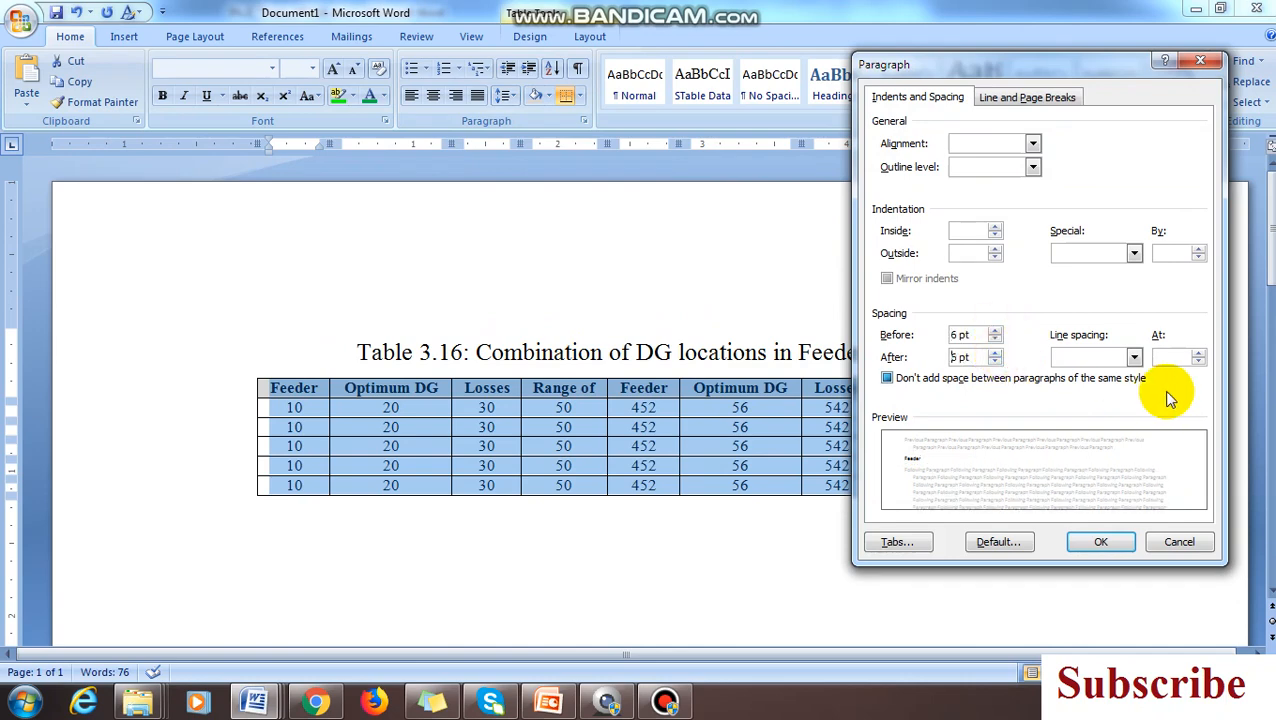
{"action": "left_click", "coordinate": [1133, 357]}
{"action": "left_click", "coordinate": [1090, 373]}
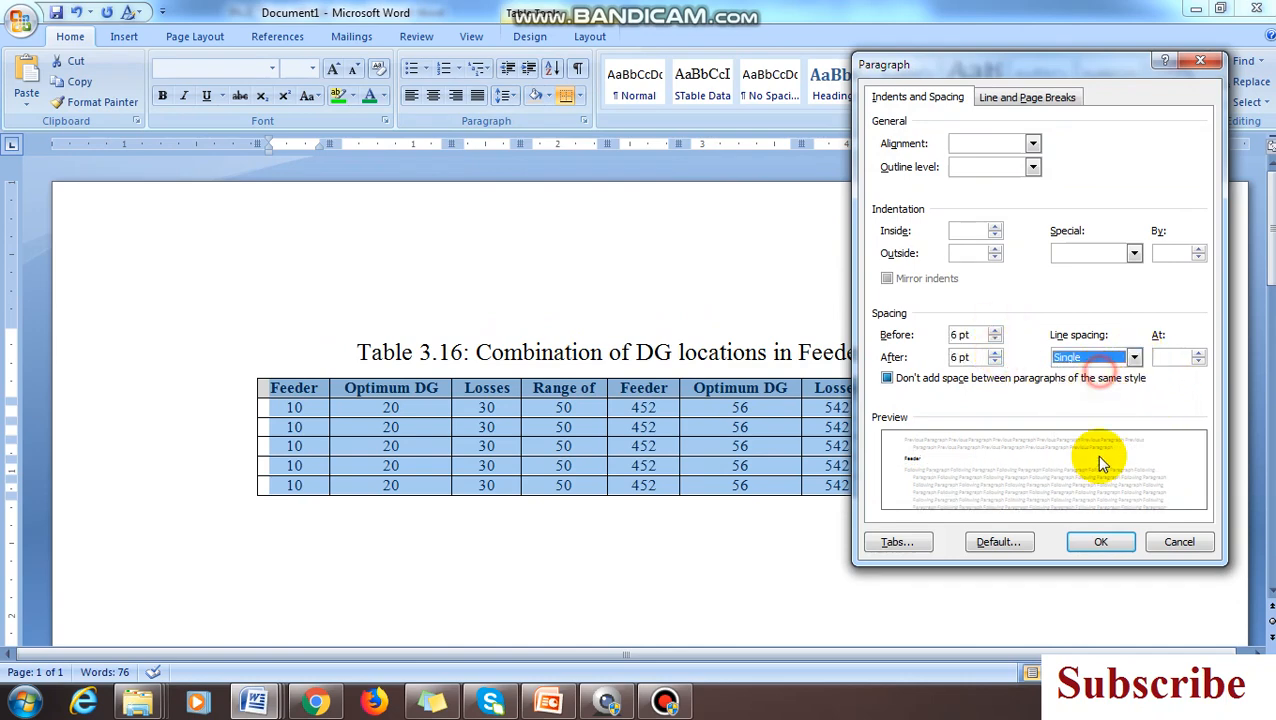
{"action": "left_click", "coordinate": [1100, 545]}
{"action": "scroll", "coordinate": [883, 541], "scroll_direction": "down", "scroll_amount": 4}
{"action": "left_click", "coordinate": [877, 504]}
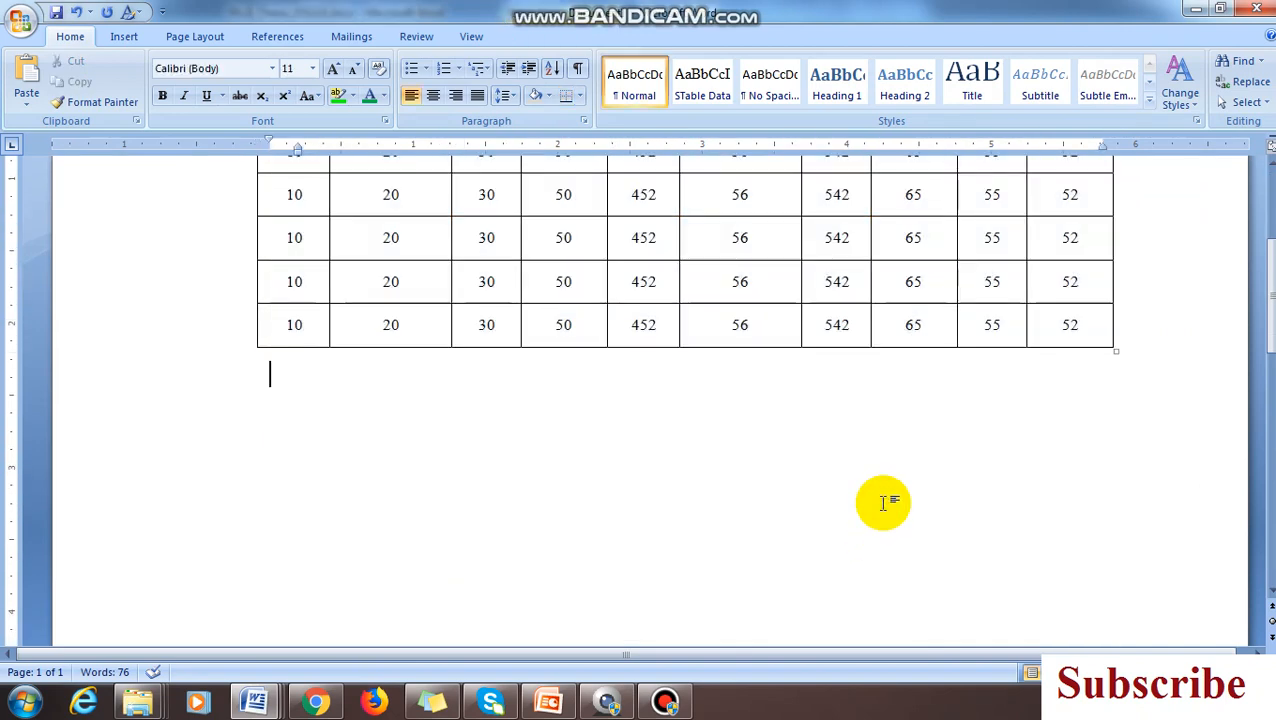
Step: Append empty rows below the table's last data row until the table runs four rows onto the second page
{"action": "scroll", "coordinate": [883, 503], "scroll_direction": "down", "scroll_amount": 2}
{"action": "left_click", "coordinate": [990, 533]}
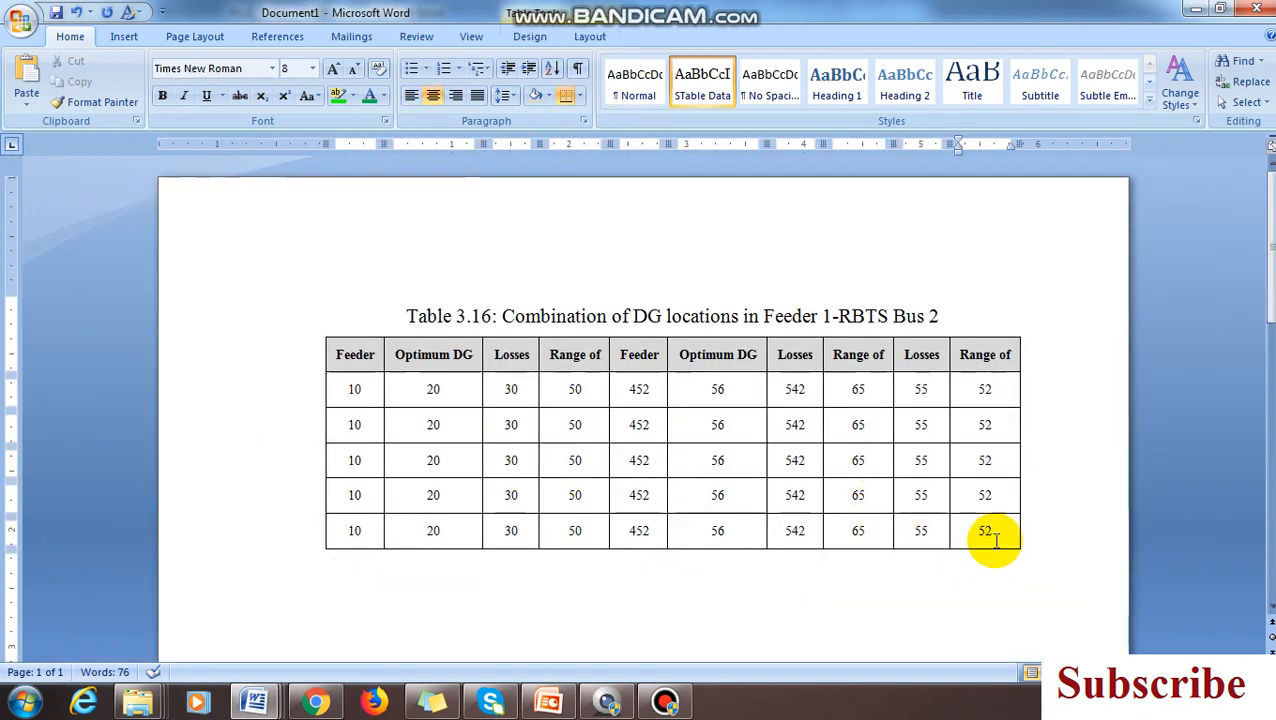
{"action": "key", "text": "Tab"}
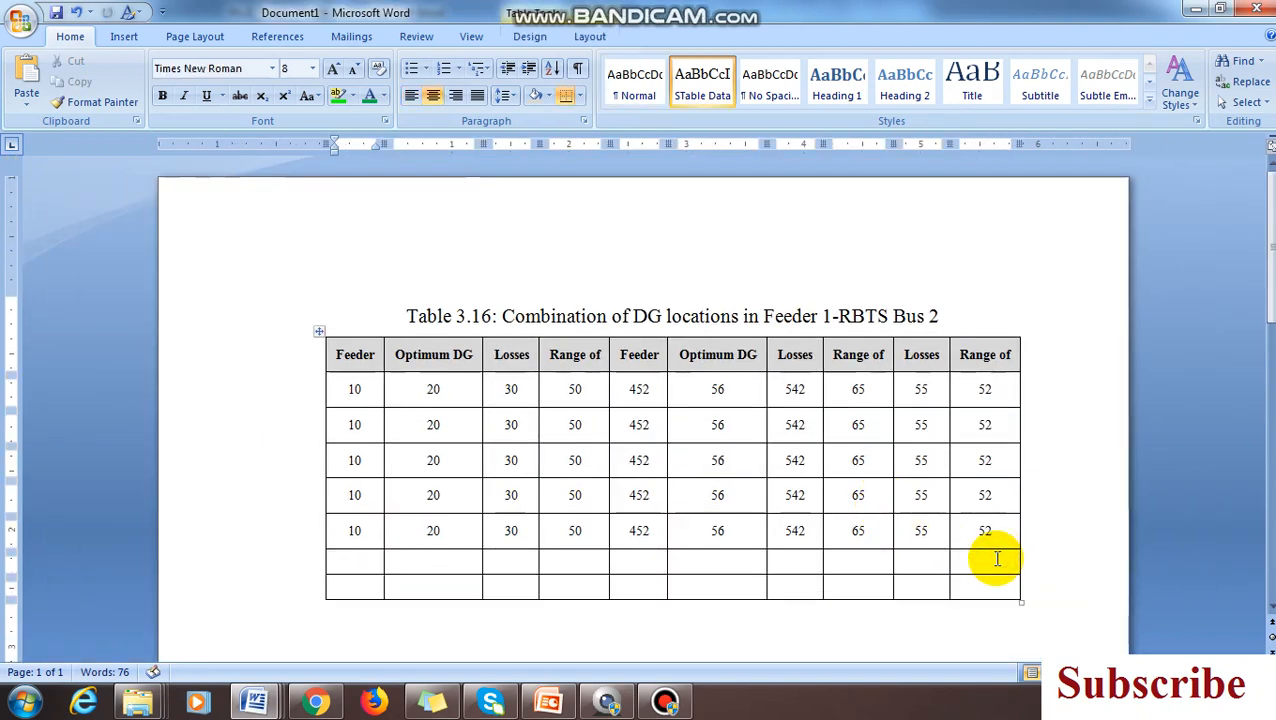
{"action": "key", "text": "Tab"}
{"action": "key", "text": "Tab"}
{"action": "key", "text": "Tab"}
{"action": "key", "text": "Tab"}
{"action": "key", "text": "Tab"}
{"action": "key", "text": "Tab"}
{"action": "key", "text": "Tab"}
{"action": "key", "text": "Tab"}
{"action": "key", "text": "Tab"}
{"action": "key", "text": "Tab"}
{"action": "key", "text": "Tab"}
{"action": "key", "text": "Tab"}
{"action": "key", "text": "Tab"}
{"action": "key", "text": "Tab"}
{"action": "key", "text": "Tab"}
{"action": "key", "text": "Tab"}
{"action": "key", "text": "Tab"}
{"action": "key", "text": "Tab"}
{"action": "key", "text": "Tab"}
{"action": "key", "text": "Tab"}
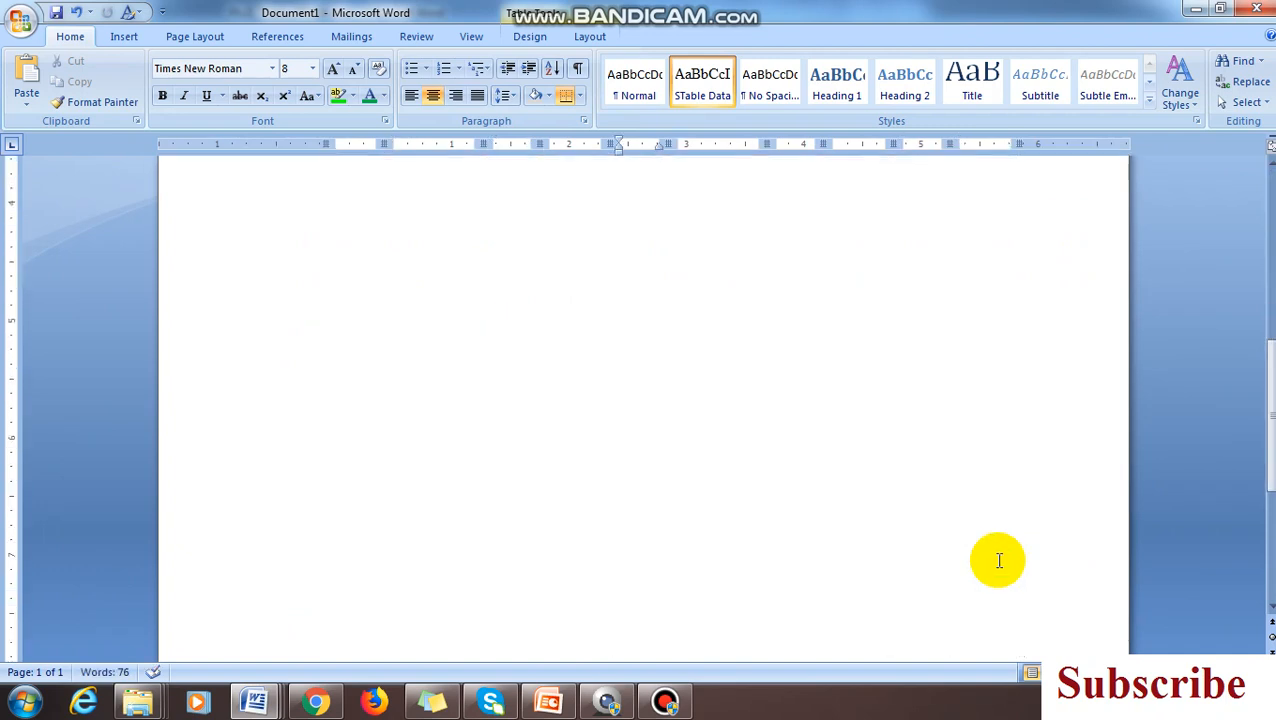
{"action": "key", "text": "Tab"}
{"action": "key", "text": "Tab"}
{"action": "key", "text": "Tab"}
{"action": "key", "text": "Tab"}
{"action": "key", "text": "Tab"}
{"action": "key", "text": "Tab"}
{"action": "key", "text": "Tab"}
{"action": "key", "text": "Tab"}
{"action": "key", "text": "Tab"}
{"action": "key", "text": "Tab"}
{"action": "key", "text": "Tab"}
{"action": "key", "text": "Tab"}
{"action": "key", "text": "Tab"}
{"action": "key", "text": "Tab"}
{"action": "key", "text": "Tab"}
{"action": "key", "text": "Tab"}
{"action": "key", "text": "Tab"}
{"action": "key", "text": "Tab"}
{"action": "key", "text": "Tab"}
{"action": "key", "text": "Tab"}
{"action": "key", "text": "Tab"}
{"action": "key", "text": "Tab"}
{"action": "key", "text": "Tab"}
{"action": "key", "text": "Tab"}
{"action": "key", "text": "Tab"}
{"action": "key", "text": "Tab"}
{"action": "key", "text": "Tab"}
{"action": "key", "text": "Tab"}
{"action": "key", "text": "Tab"}
{"action": "key", "text": "Tab"}
{"action": "key", "text": "Tab"}
{"action": "key", "text": "Tab"}
{"action": "key", "text": "Tab"}
{"action": "key", "text": "Tab"}
{"action": "key", "text": "Tab"}
{"action": "key", "text": "Tab"}
{"action": "key", "text": "Tab"}
{"action": "key", "text": "Tab"}
{"action": "key", "text": "Tab"}
{"action": "key", "text": "Tab"}
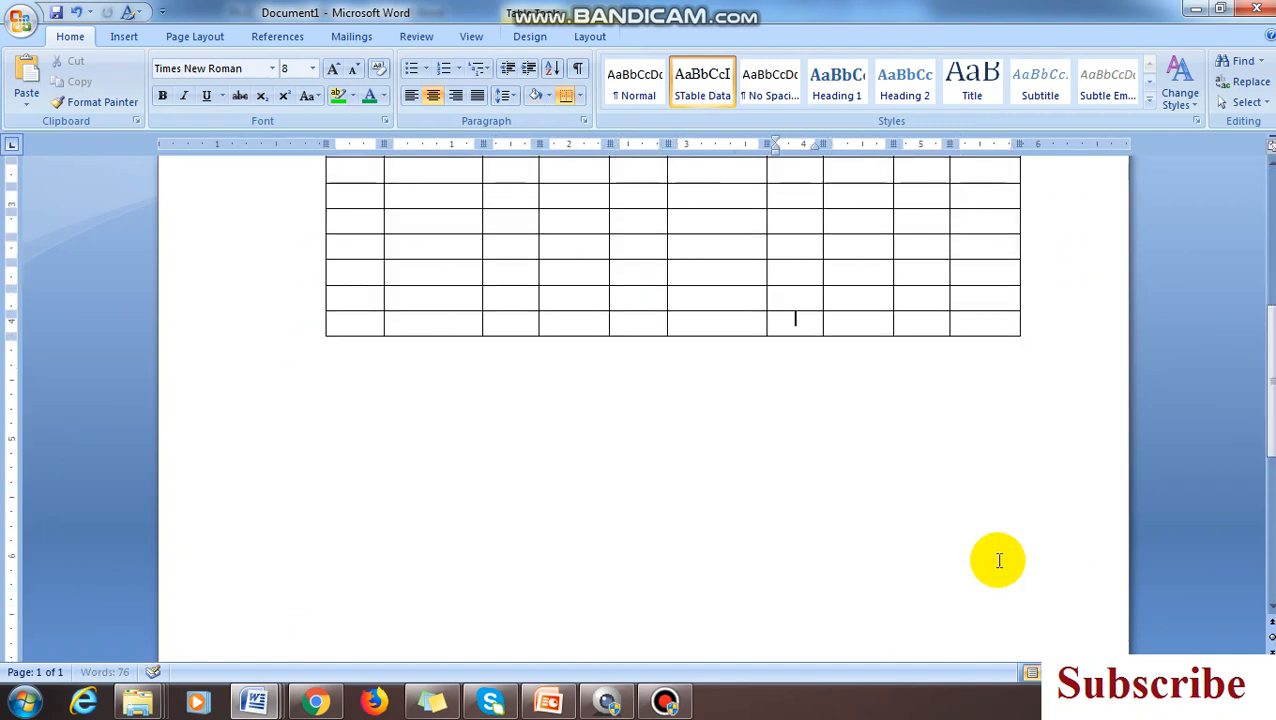
{"action": "key", "text": "Tab"}
{"action": "key", "text": "Tab"}
{"action": "key", "text": "Tab"}
{"action": "key", "text": "Tab"}
{"action": "key", "text": "Tab"}
{"action": "key", "text": "Tab"}
{"action": "key", "text": "Tab"}
{"action": "key", "text": "Tab"}
{"action": "key", "text": "Tab"}
{"action": "key", "text": "Tab"}
{"action": "key", "text": "Tab"}
{"action": "key", "text": "Tab"}
{"action": "key", "text": "Tab"}
{"action": "key", "text": "Tab"}
{"action": "key", "text": "Tab"}
{"action": "key", "text": "Tab"}
{"action": "key", "text": "Tab"}
{"action": "key", "text": "Tab"}
{"action": "key", "text": "Tab"}
{"action": "key", "text": "Tab"}
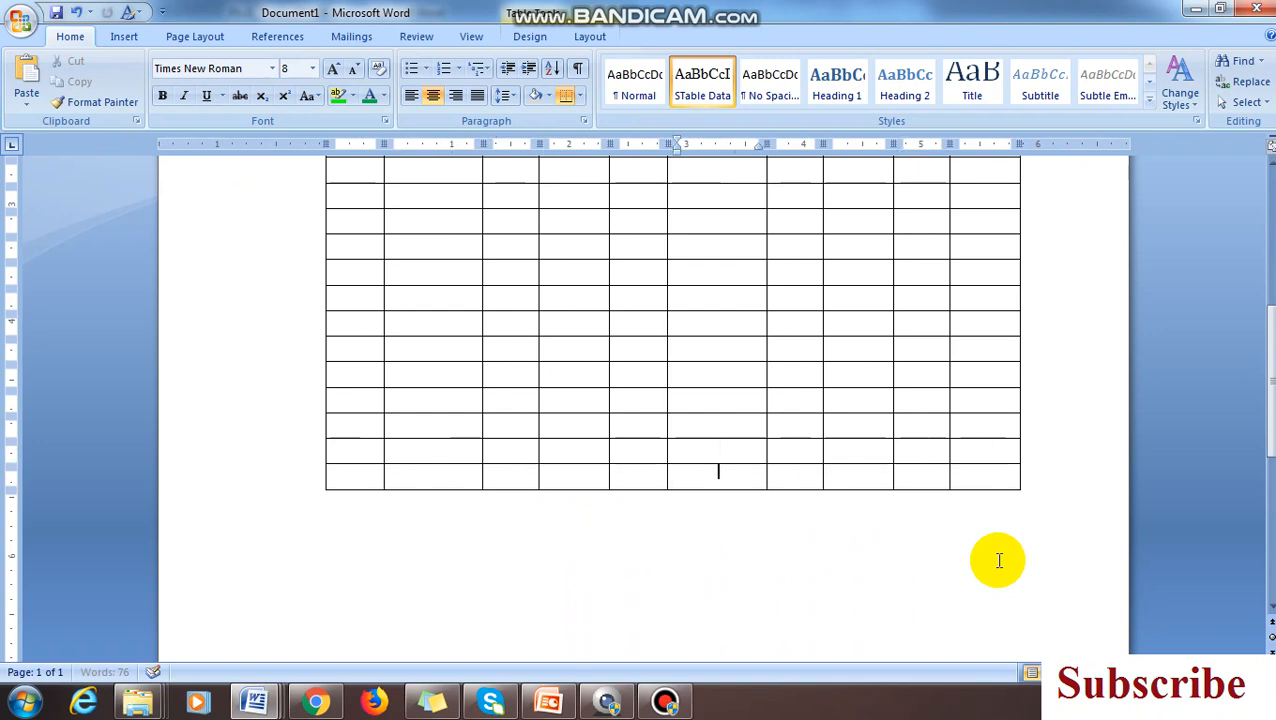
{"action": "key", "text": "Tab"}
{"action": "key", "text": "Tab"}
{"action": "key", "text": "Tab"}
{"action": "key", "text": "Tab"}
{"action": "key", "text": "Tab"}
{"action": "key", "text": "Tab"}
{"action": "key", "text": "Tab"}
{"action": "key", "text": "Tab"}
{"action": "key", "text": "Tab"}
{"action": "key", "text": "Tab"}
{"action": "key", "text": "Tab"}
{"action": "key", "text": "Tab"}
{"action": "key", "text": "Tab"}
{"action": "key", "text": "Tab"}
{"action": "key", "text": "Tab"}
{"action": "key", "text": "Tab"}
{"action": "key", "text": "Tab"}
{"action": "key", "text": "Tab"}
{"action": "key", "text": "Tab"}
{"action": "key", "text": "Tab"}
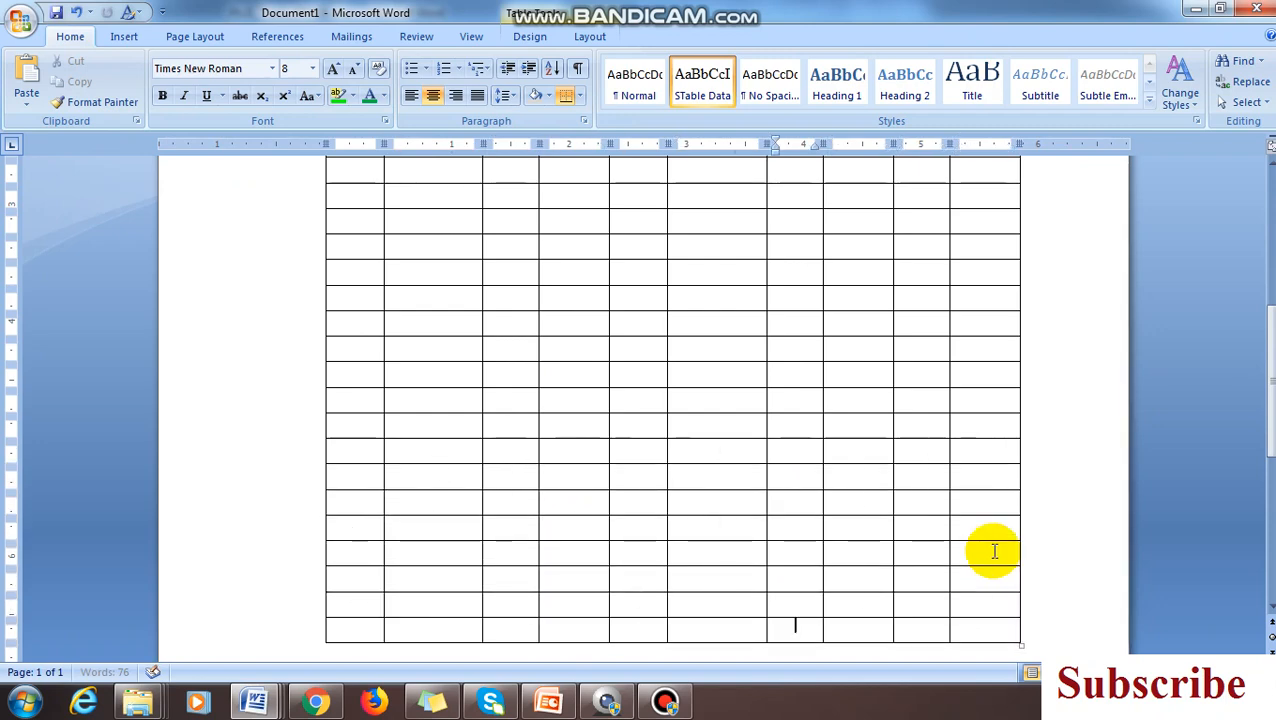
{"action": "key", "text": "Tab"}
{"action": "key", "text": "Tab"}
{"action": "key", "text": "Tab"}
{"action": "key", "text": "Tab"}
{"action": "key", "text": "Tab"}
{"action": "key", "text": "Tab"}
{"action": "key", "text": "Tab"}
{"action": "key", "text": "Tab"}
{"action": "key", "text": "Tab"}
{"action": "key", "text": "Tab"}
{"action": "key", "text": "Tab"}
{"action": "key", "text": "Tab"}
{"action": "key", "text": "Tab"}
{"action": "key", "text": "Tab"}
{"action": "key", "text": "Tab"}
{"action": "key", "text": "Tab"}
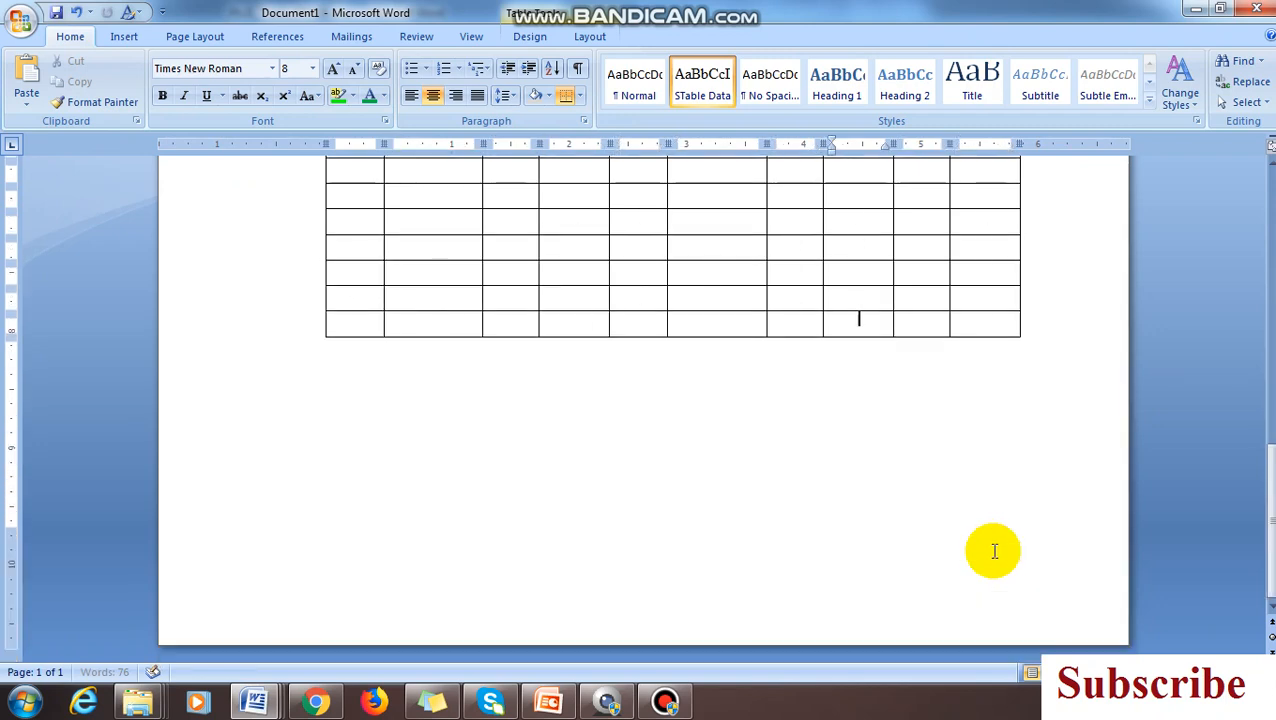
{"action": "key", "text": "Tab"}
{"action": "key", "text": "Tab"}
{"action": "key", "text": "Tab"}
{"action": "key", "text": "Tab"}
{"action": "key", "text": "Tab"}
{"action": "key", "text": "Tab"}
{"action": "key", "text": "Tab"}
{"action": "key", "text": "Tab"}
{"action": "key", "text": "Tab"}
{"action": "key", "text": "Tab"}
{"action": "key", "text": "Tab"}
{"action": "key", "text": "Tab"}
{"action": "key", "text": "Tab"}
{"action": "key", "text": "Tab"}
{"action": "key", "text": "Tab"}
{"action": "key", "text": "Tab"}
{"action": "key", "text": "Tab"}
{"action": "key", "text": "Tab"}
{"action": "key", "text": "Tab"}
{"action": "key", "text": "Tab"}
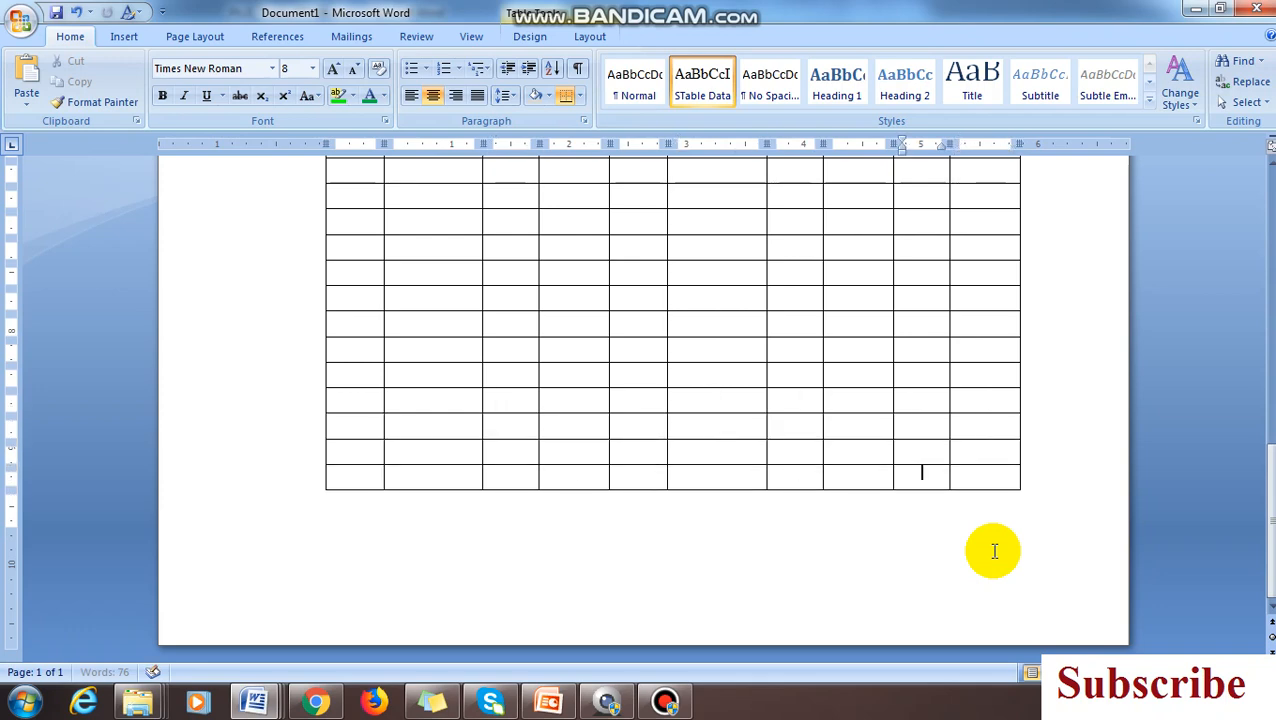
{"action": "key", "text": "Tab"}
{"action": "key", "text": "Tab"}
{"action": "key", "text": "Tab"}
{"action": "key", "text": "Tab"}
{"action": "key", "text": "Tab"}
{"action": "key", "text": "Tab"}
{"action": "key", "text": "Tab"}
{"action": "key", "text": "Tab"}
{"action": "key", "text": "Tab"}
{"action": "key", "text": "Tab"}
{"action": "key", "text": "Tab"}
{"action": "key", "text": "Tab"}
{"action": "key", "text": "Tab"}
{"action": "key", "text": "Tab"}
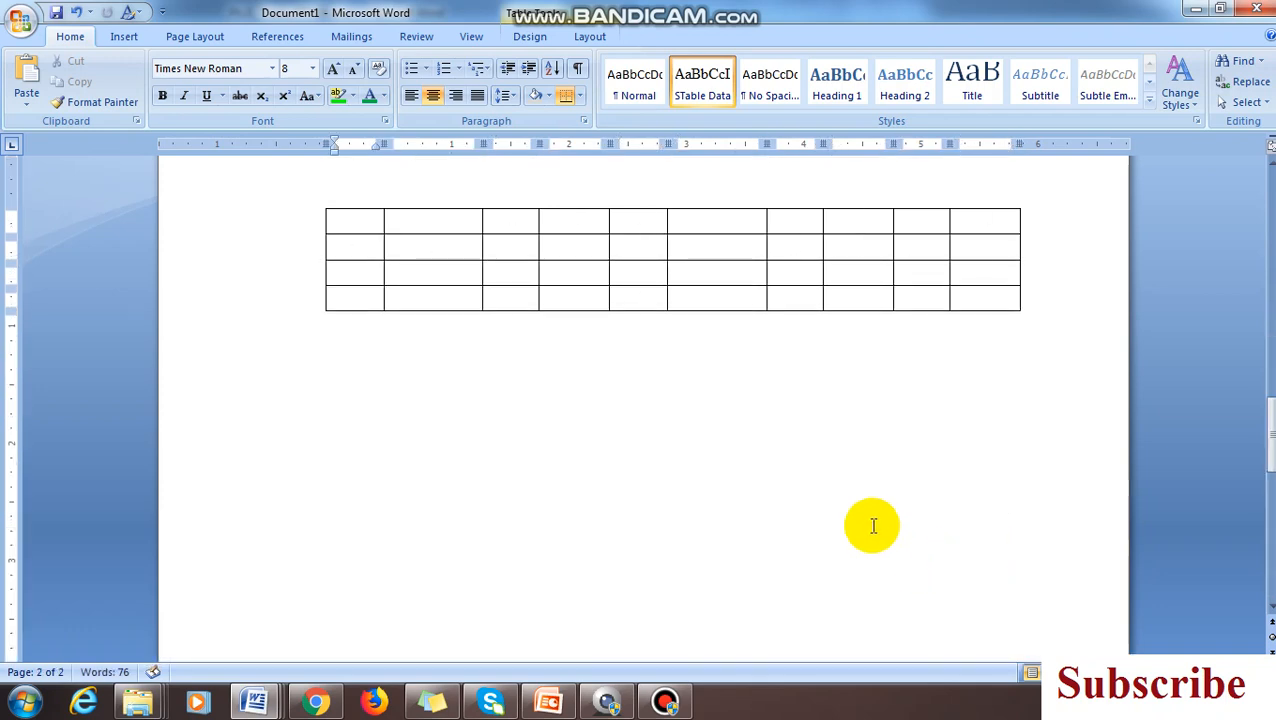
Step: Turn on Repeat Header Rows for the table's shaded header row and check the table's continuation on page 2
{"action": "scroll", "coordinate": [873, 526], "scroll_direction": "down", "scroll_amount": 5}
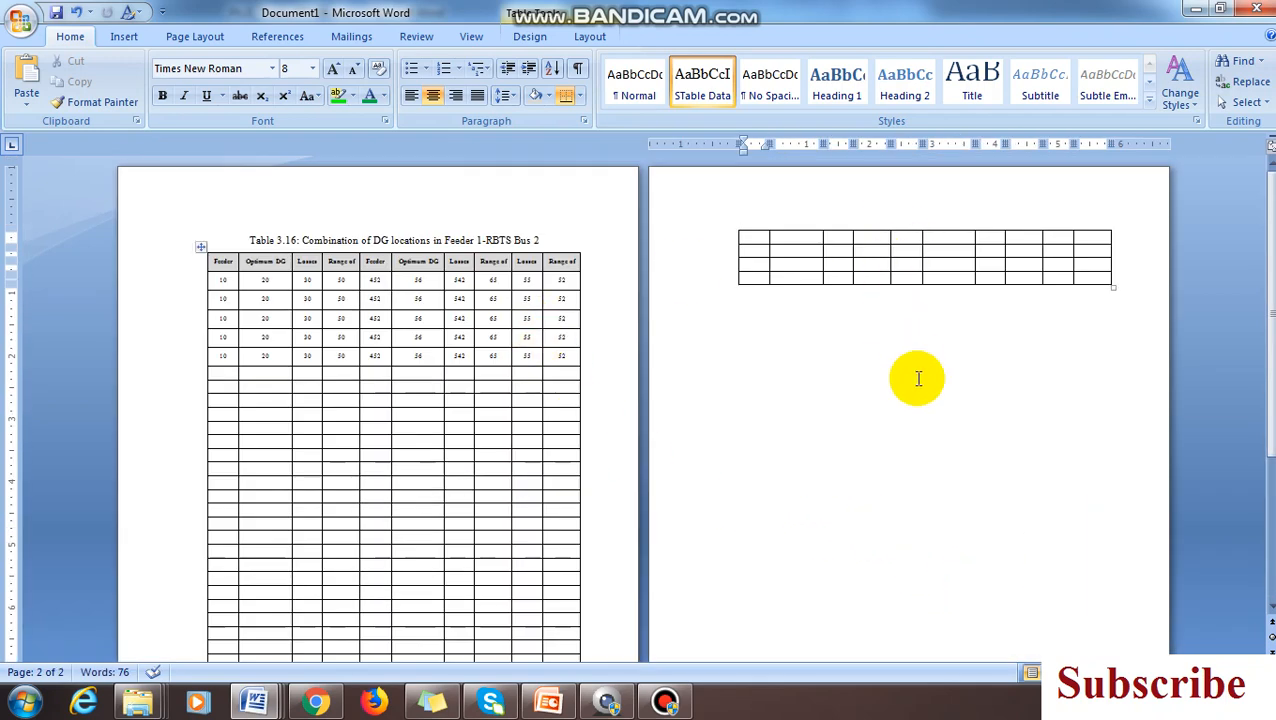
{"action": "scroll", "coordinate": [918, 378], "scroll_direction": "up", "scroll_amount": 4}
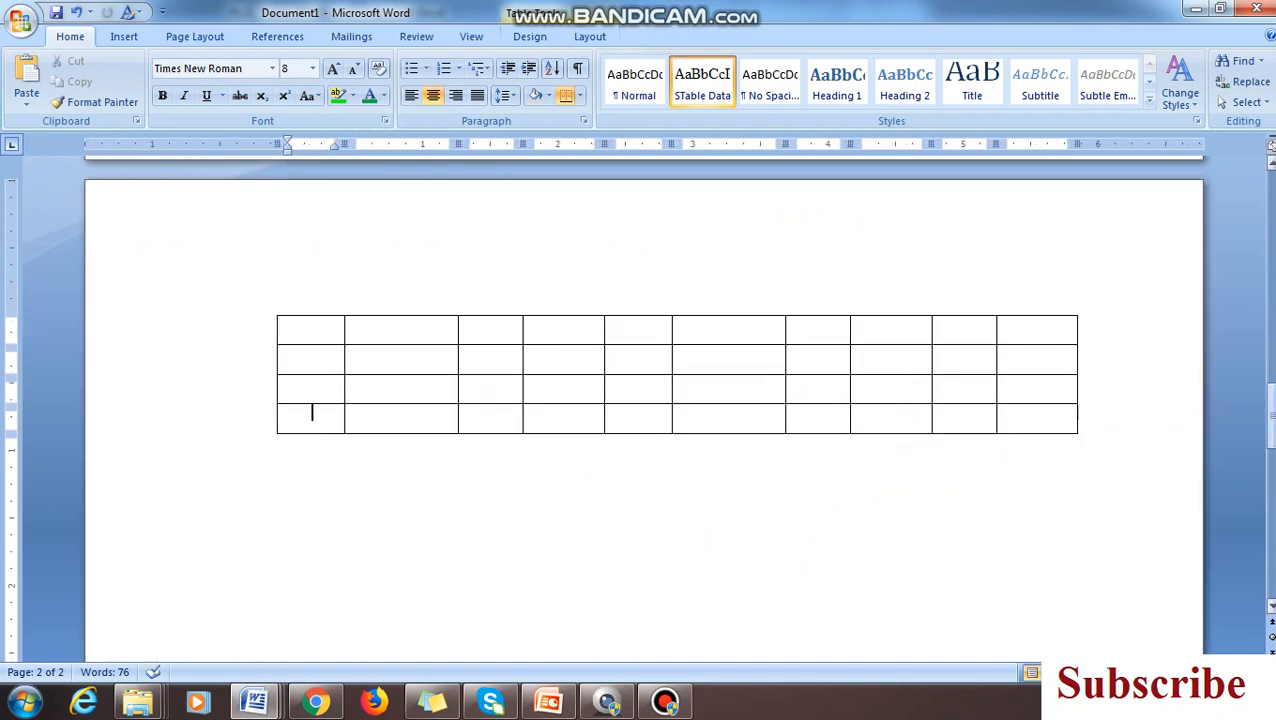
{"action": "left_click_drag", "start_coordinate": [1272, 418], "coordinate": [1272, 205]}
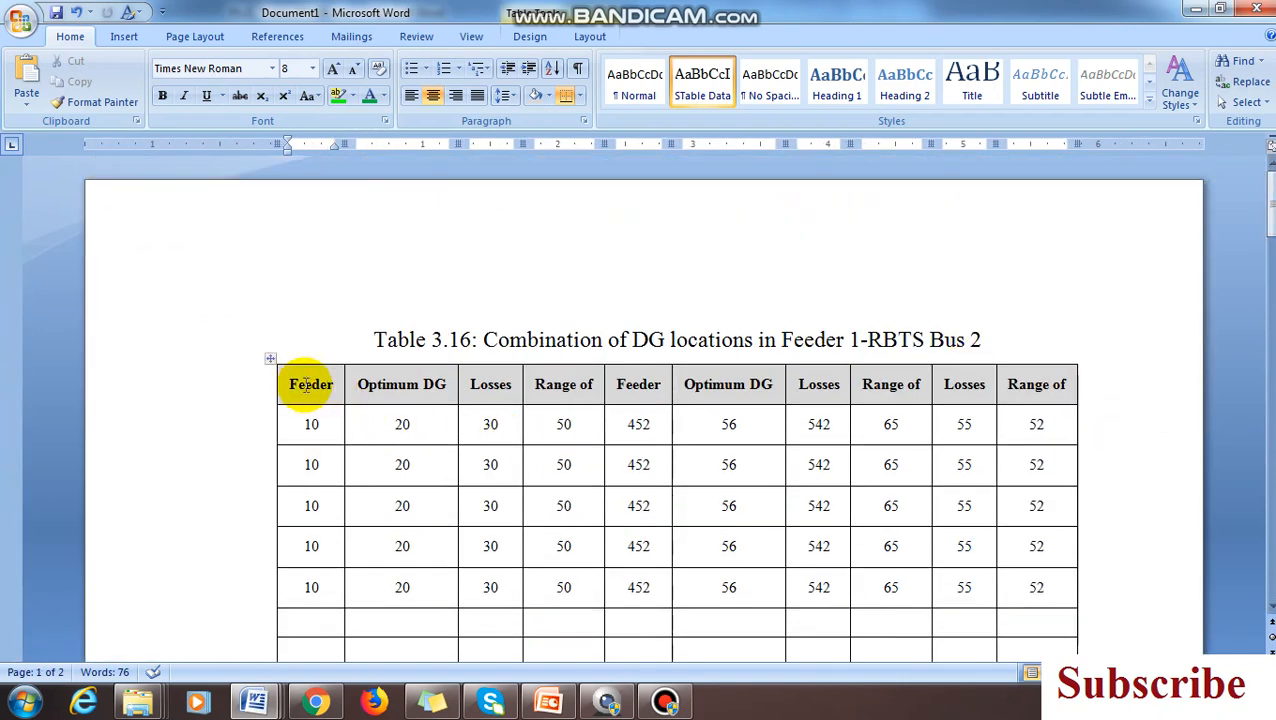
{"action": "left_click_drag", "start_coordinate": [308, 386], "coordinate": [1055, 384]}
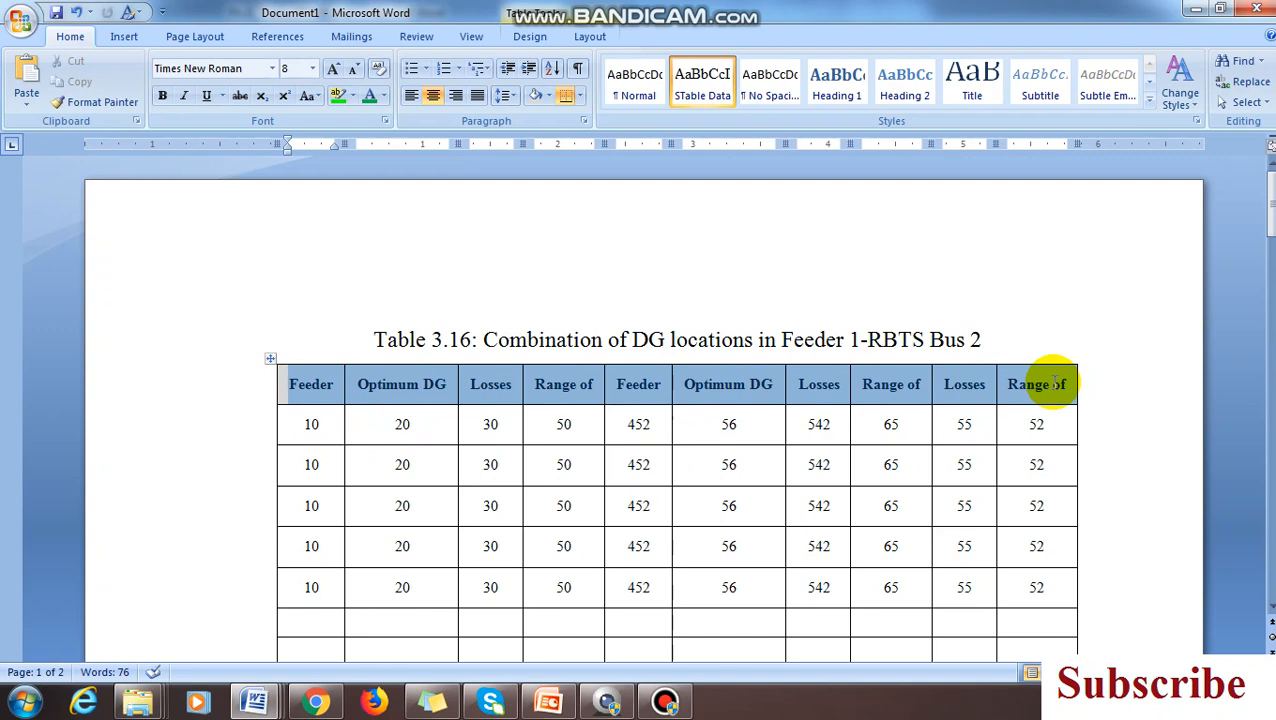
{"action": "left_click", "coordinate": [590, 36]}
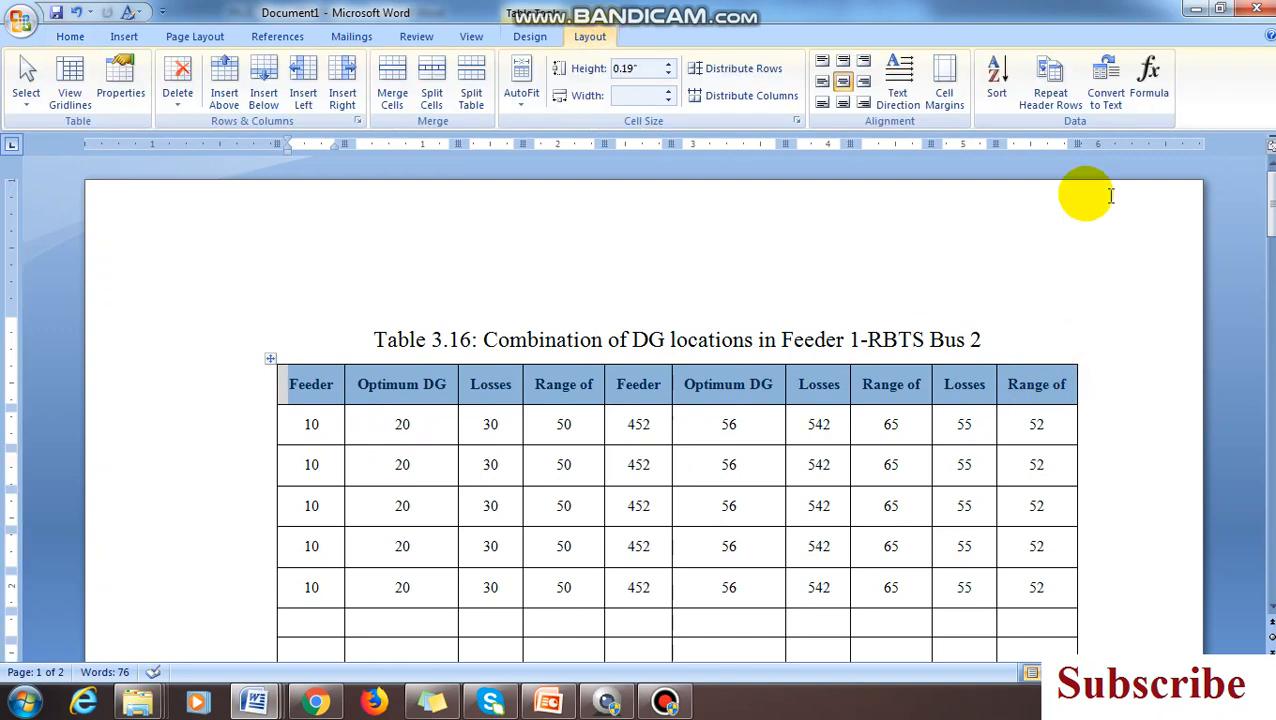
{"action": "left_click", "coordinate": [1060, 82]}
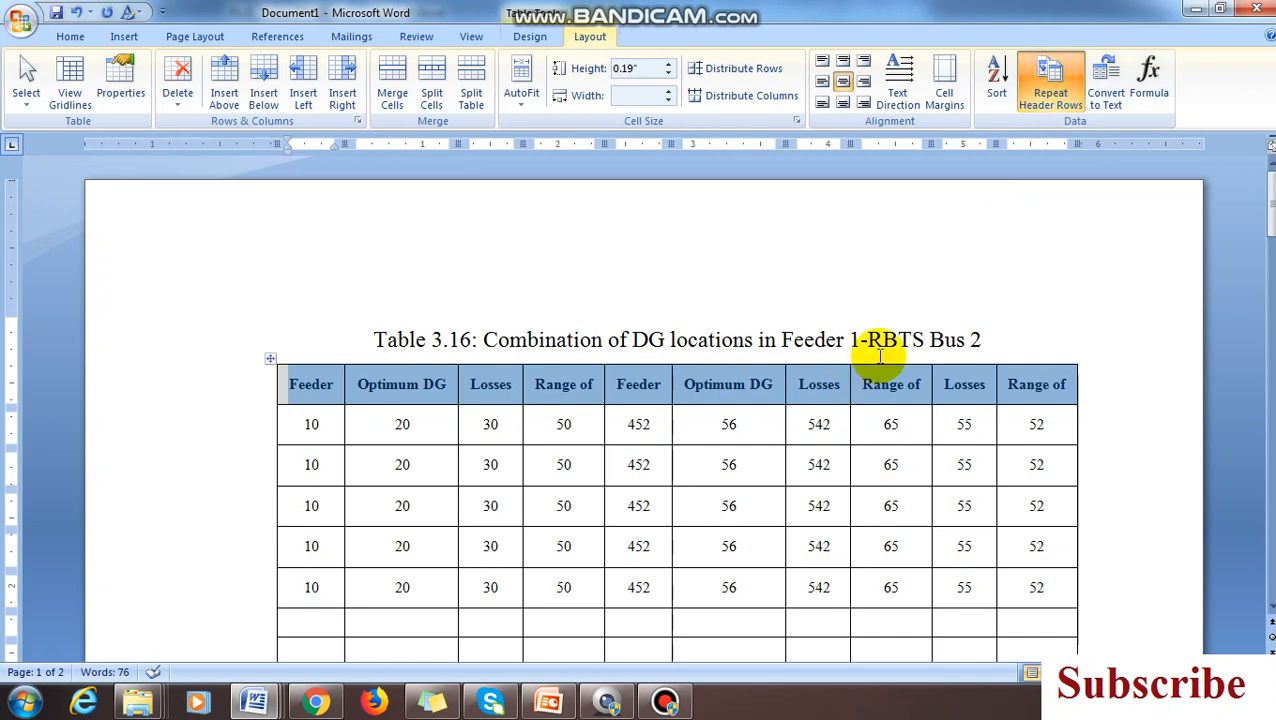
{"action": "scroll", "coordinate": [850, 400], "scroll_direction": "down", "scroll_amount": 20}
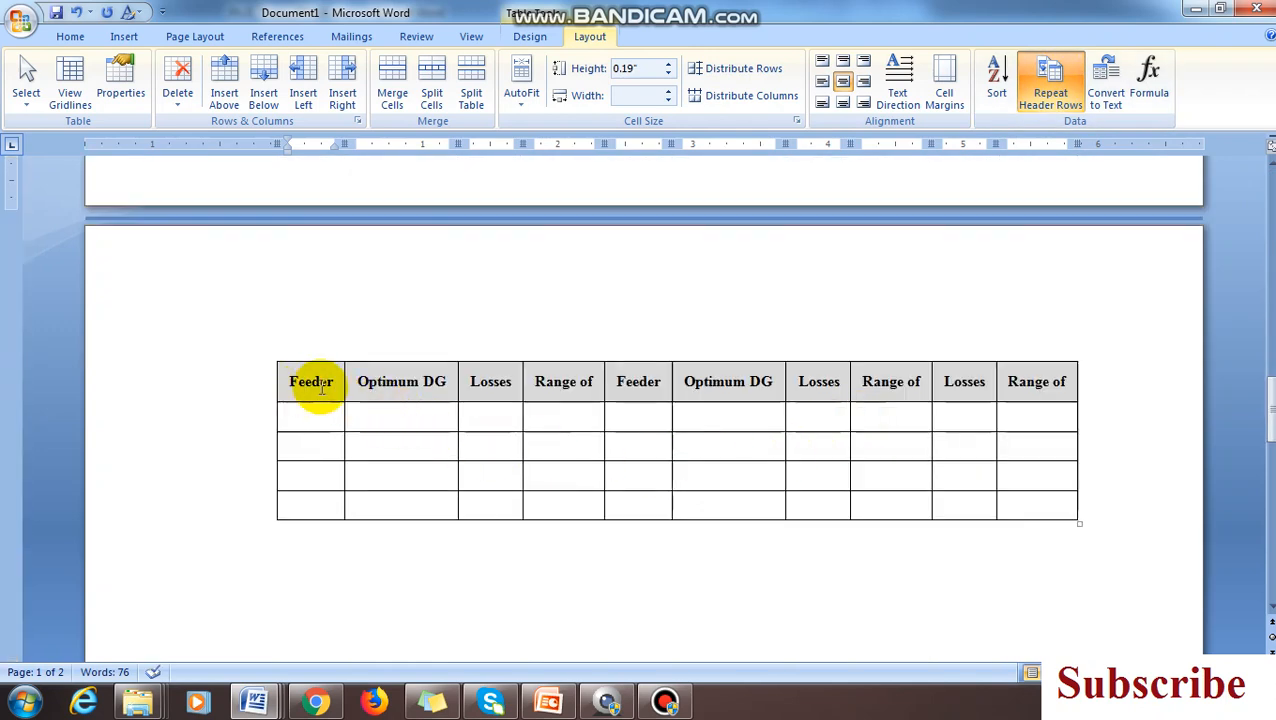
Step: Copy a filled data row and paste it into the table at the end of page 1
{"action": "scroll", "coordinate": [1056, 372], "scroll_direction": "up", "scroll_amount": 15}
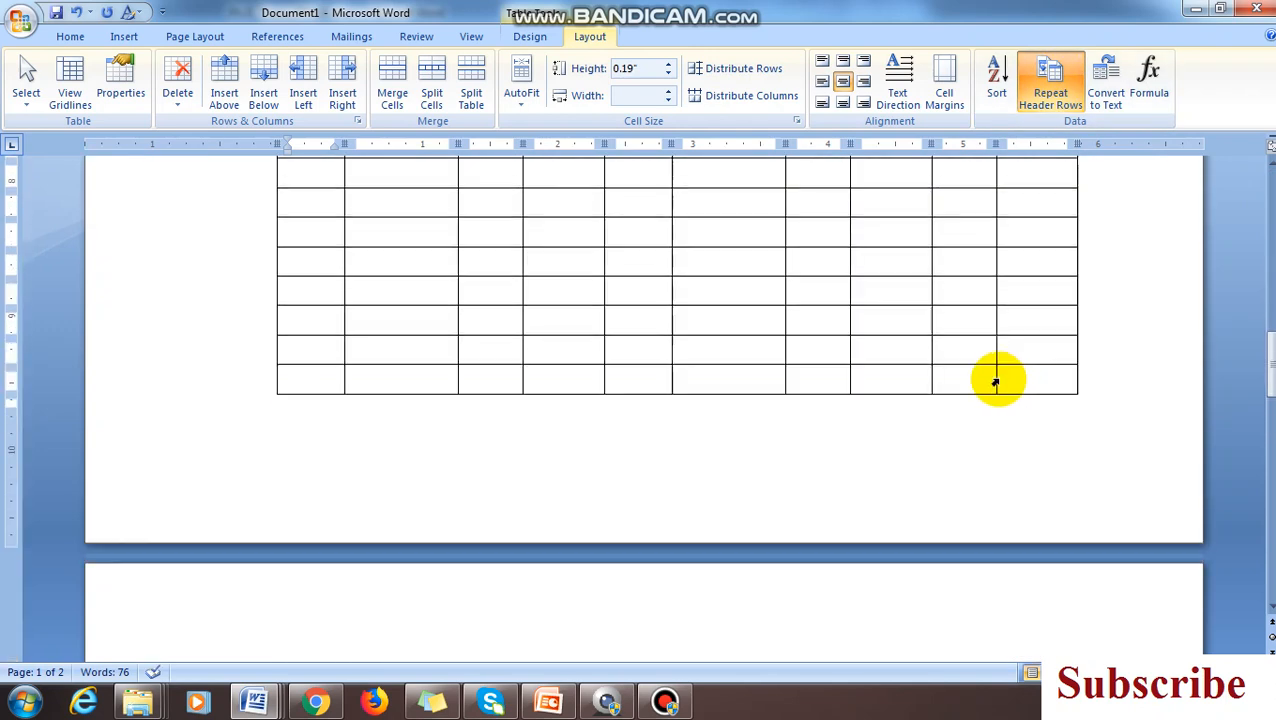
{"action": "left_click_drag", "start_coordinate": [320, 450], "coordinate": [1040, 450]}
{"action": "key", "text": "ctrl+c"}
{"action": "scroll", "coordinate": [668, 482], "scroll_direction": "down", "scroll_amount": 5}
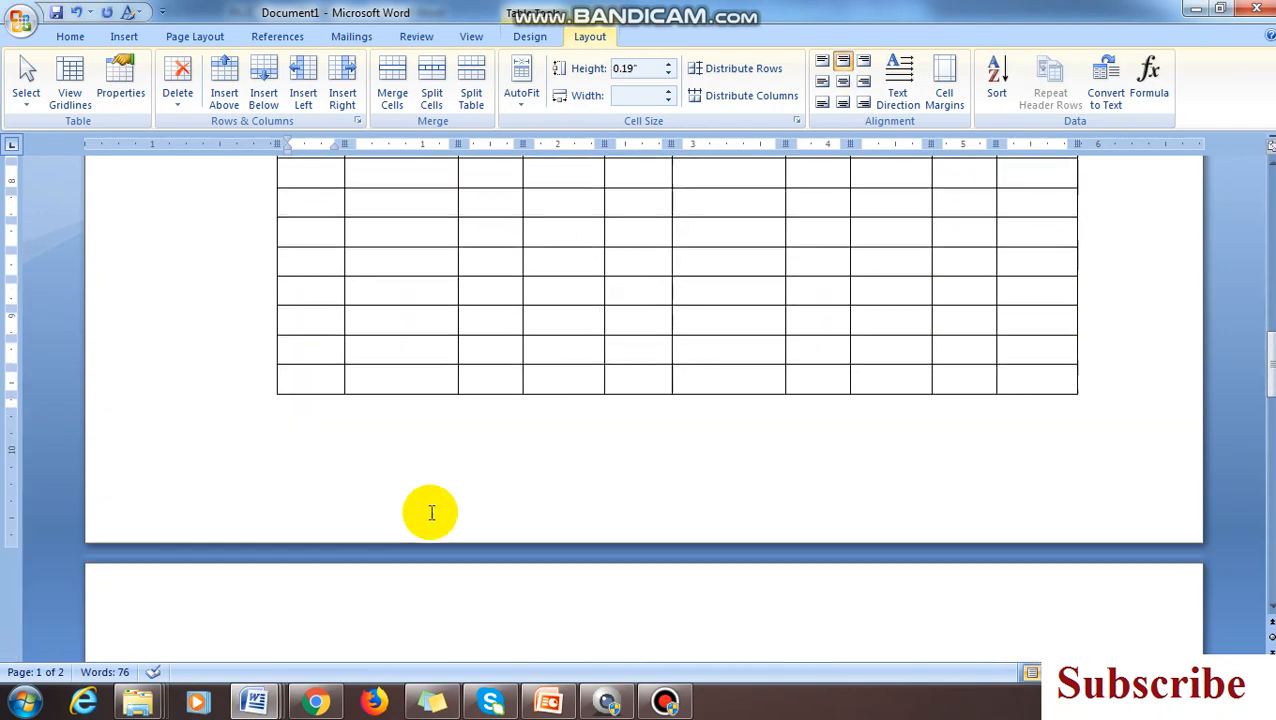
{"action": "key", "text": "ctrl+v"}
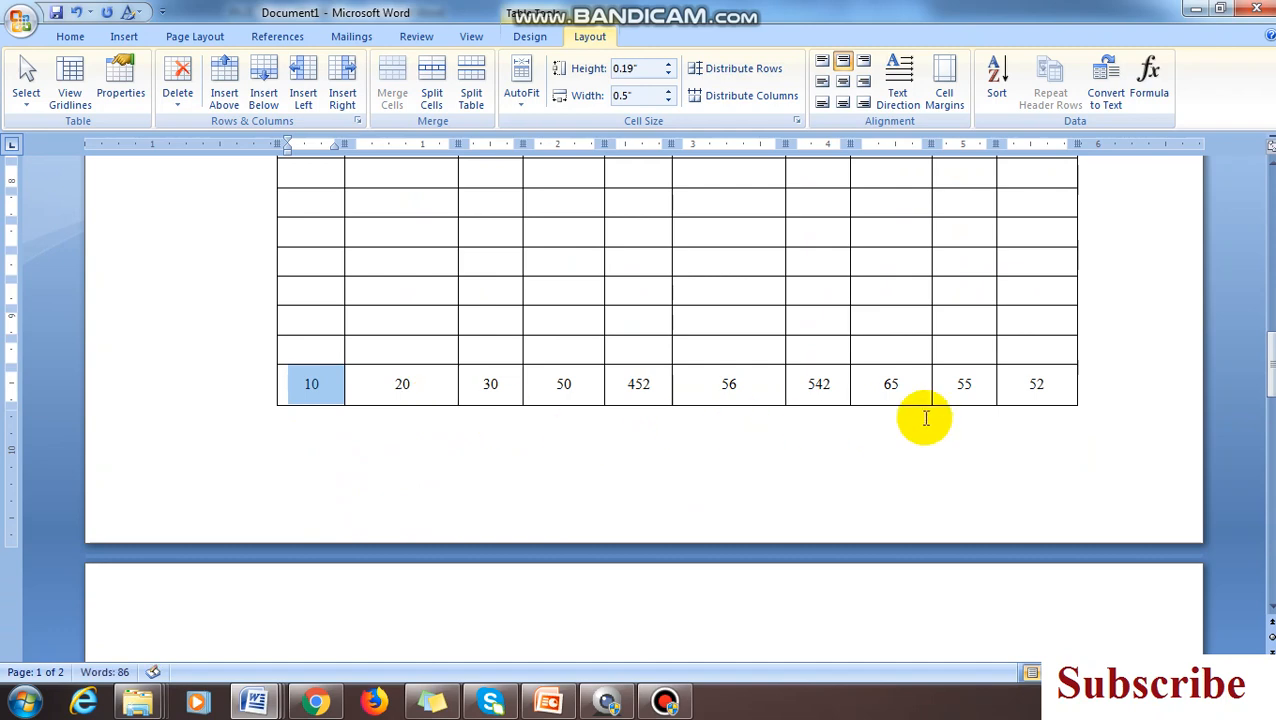
Step: Paste two more copies of the data row into the table's rows just before the page break
{"action": "scroll", "coordinate": [925, 425], "scroll_direction": "down", "scroll_amount": 4}
{"action": "scroll", "coordinate": [925, 428], "scroll_direction": "up", "scroll_amount": 4}
{"action": "left_click_drag", "start_coordinate": [327, 352], "coordinate": [1033, 349]}
{"action": "key", "text": "BackSpace"}
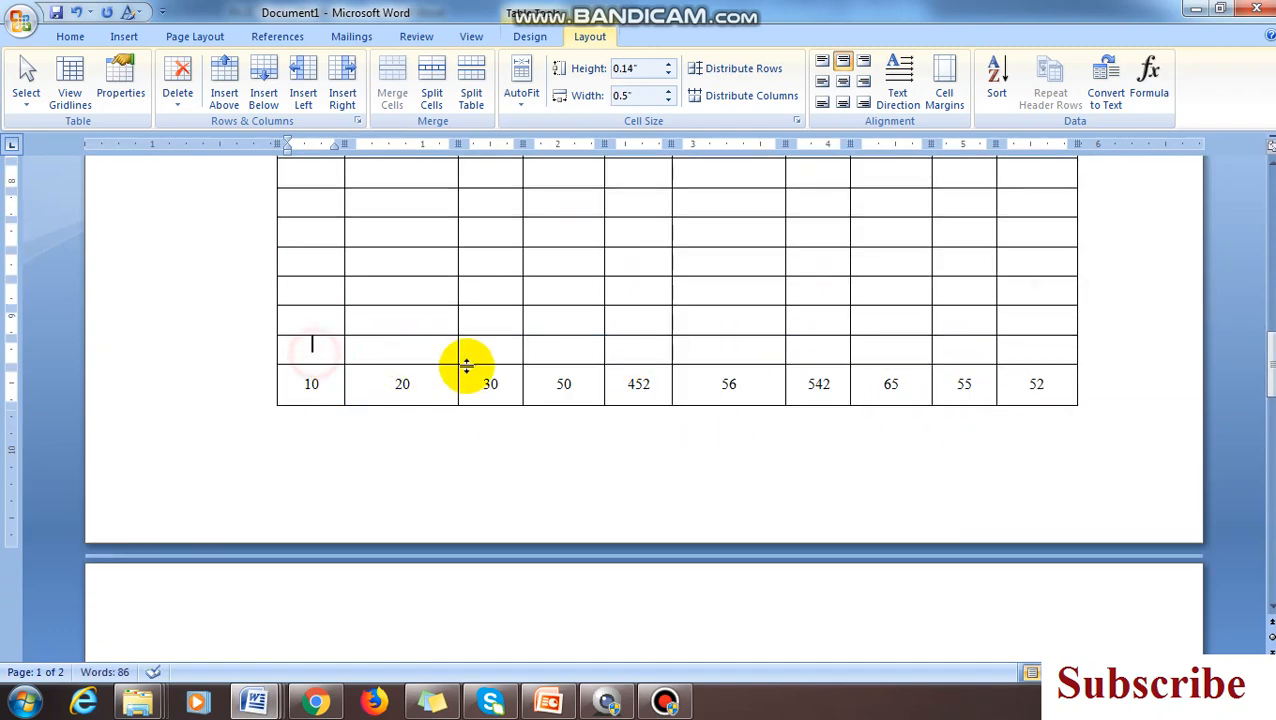
{"action": "left_click", "coordinate": [1098, 333]}
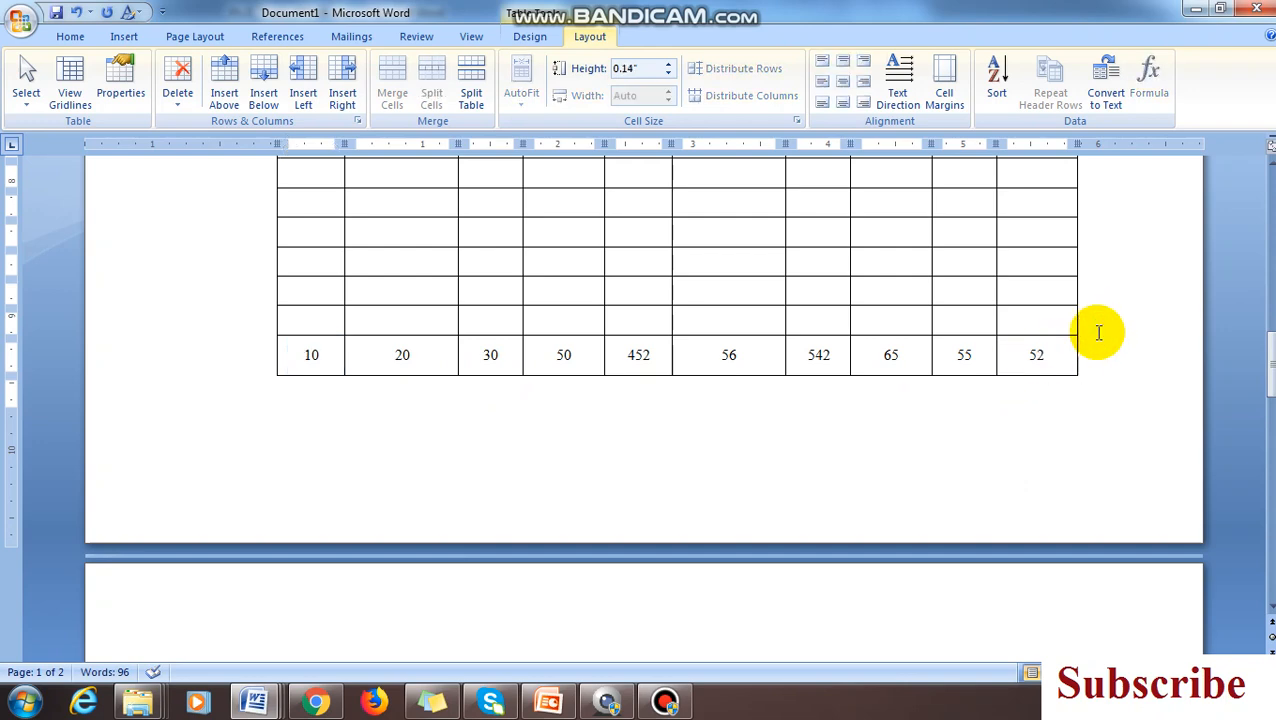
{"action": "left_click_drag", "start_coordinate": [327, 322], "coordinate": [1034, 330]}
{"action": "key", "text": "ctrl+v"}
{"action": "left_click", "coordinate": [954, 331]}
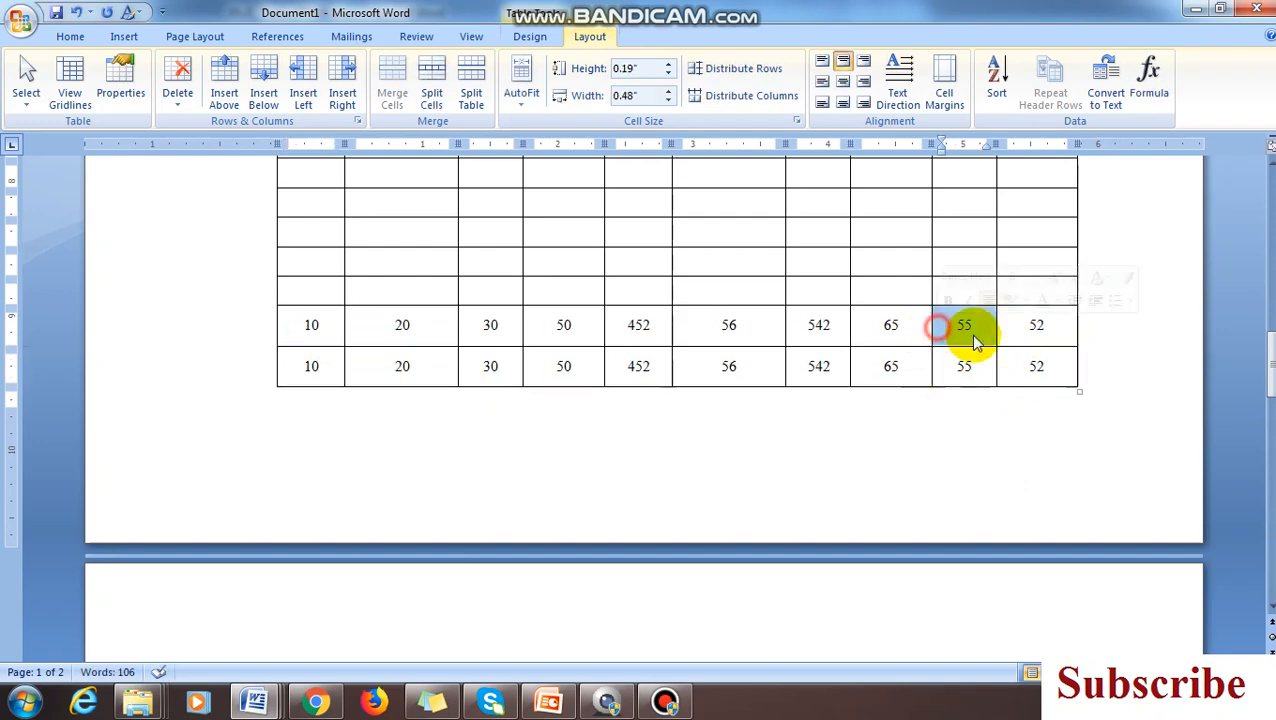
{"action": "left_click", "coordinate": [1094, 333]}
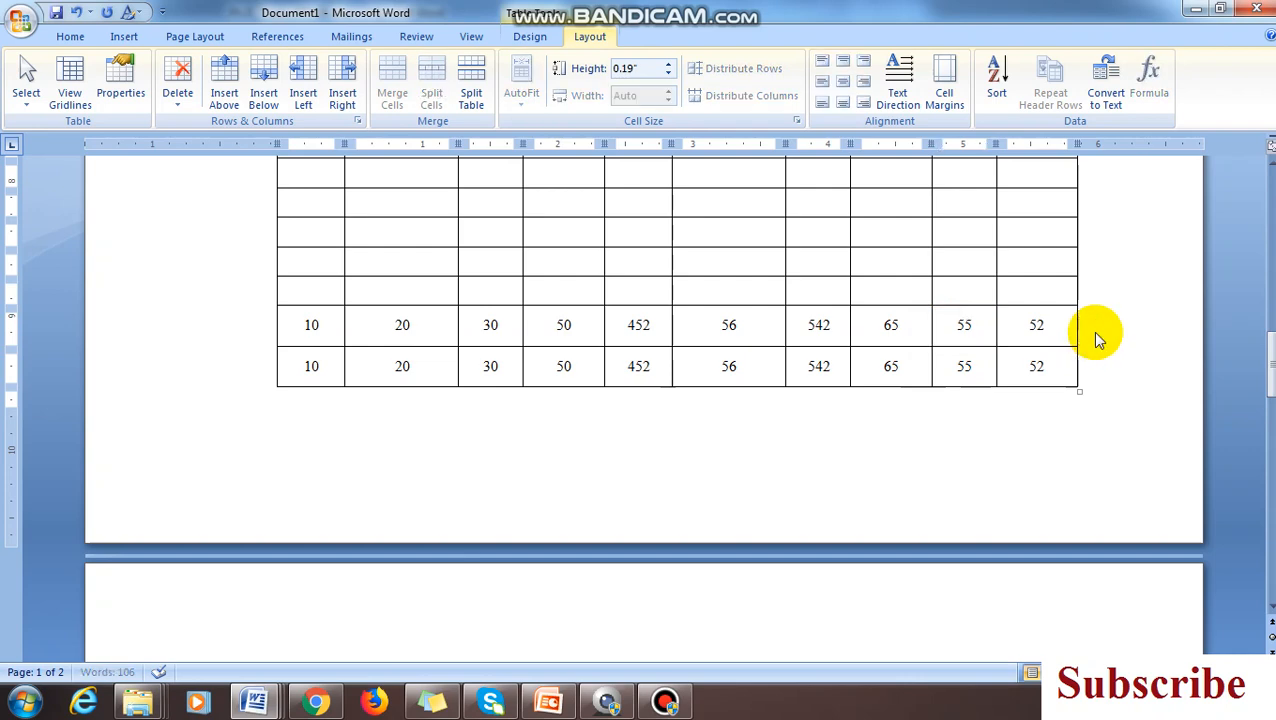
{"action": "key", "text": "ctrl+z"}
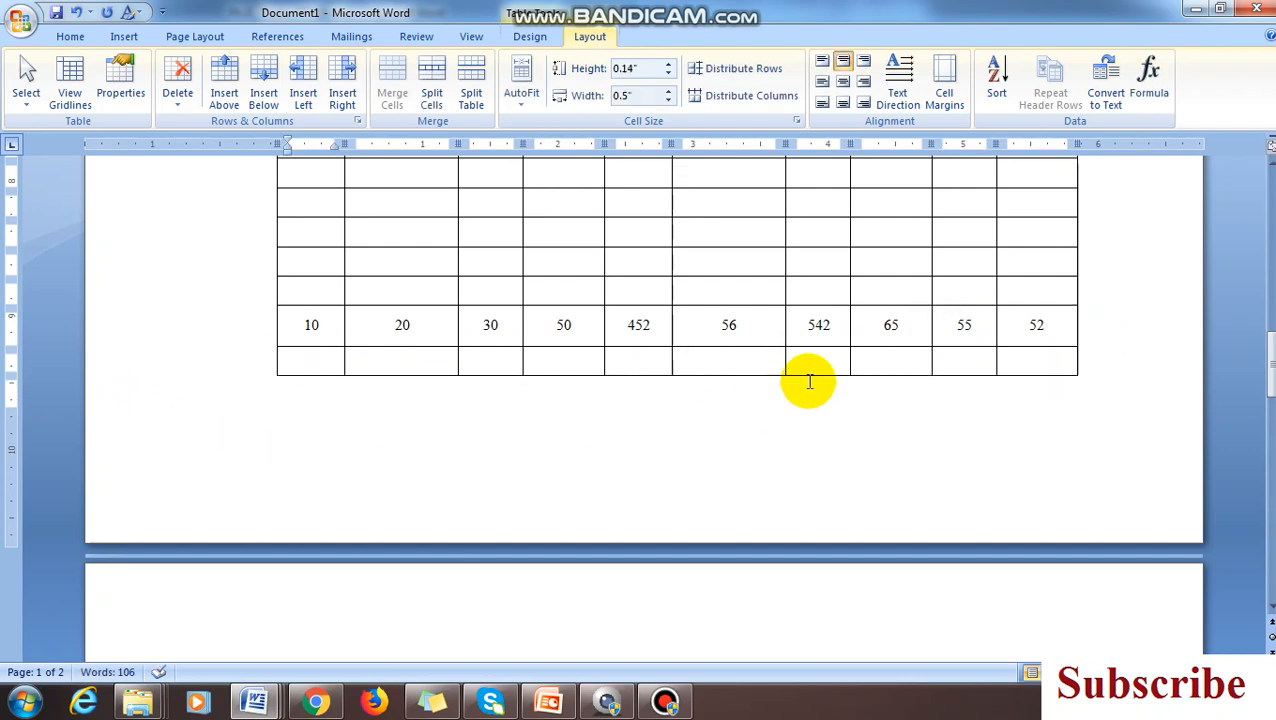
Step: Check the pasted data rows beneath the repeated header on page 2 and return to the table's start on page 1
{"action": "scroll", "coordinate": [810, 382], "scroll_direction": "down", "scroll_amount": 5}
{"action": "left_click_drag", "start_coordinate": [307, 381], "coordinate": [1043, 388]}
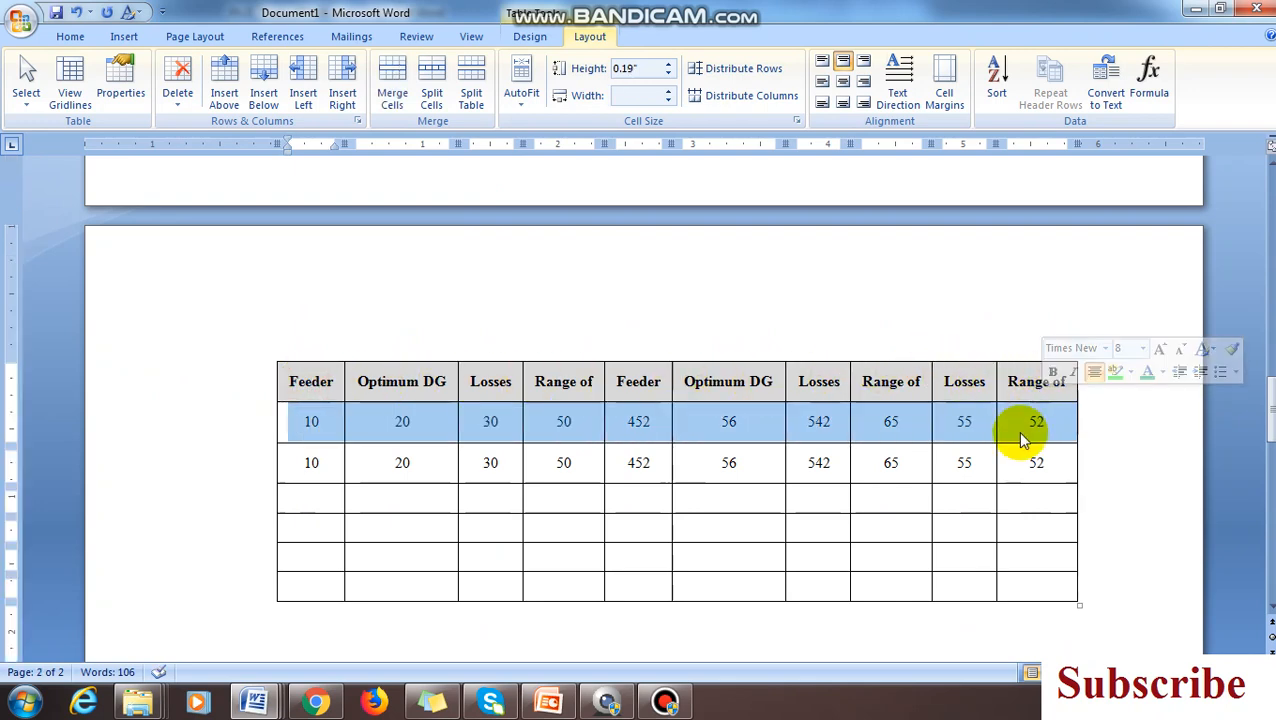
{"action": "left_click", "coordinate": [1020, 425]}
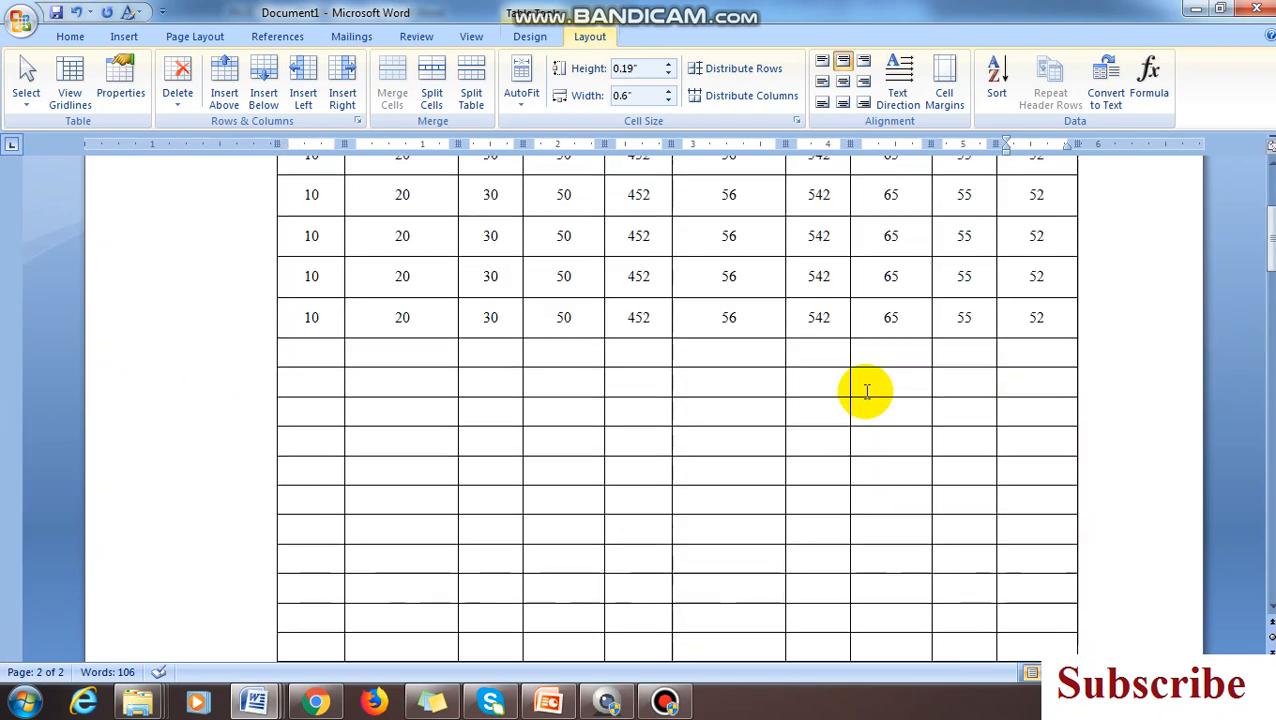
{"action": "scroll", "coordinate": [860, 390], "scroll_direction": "up", "scroll_amount": 3}
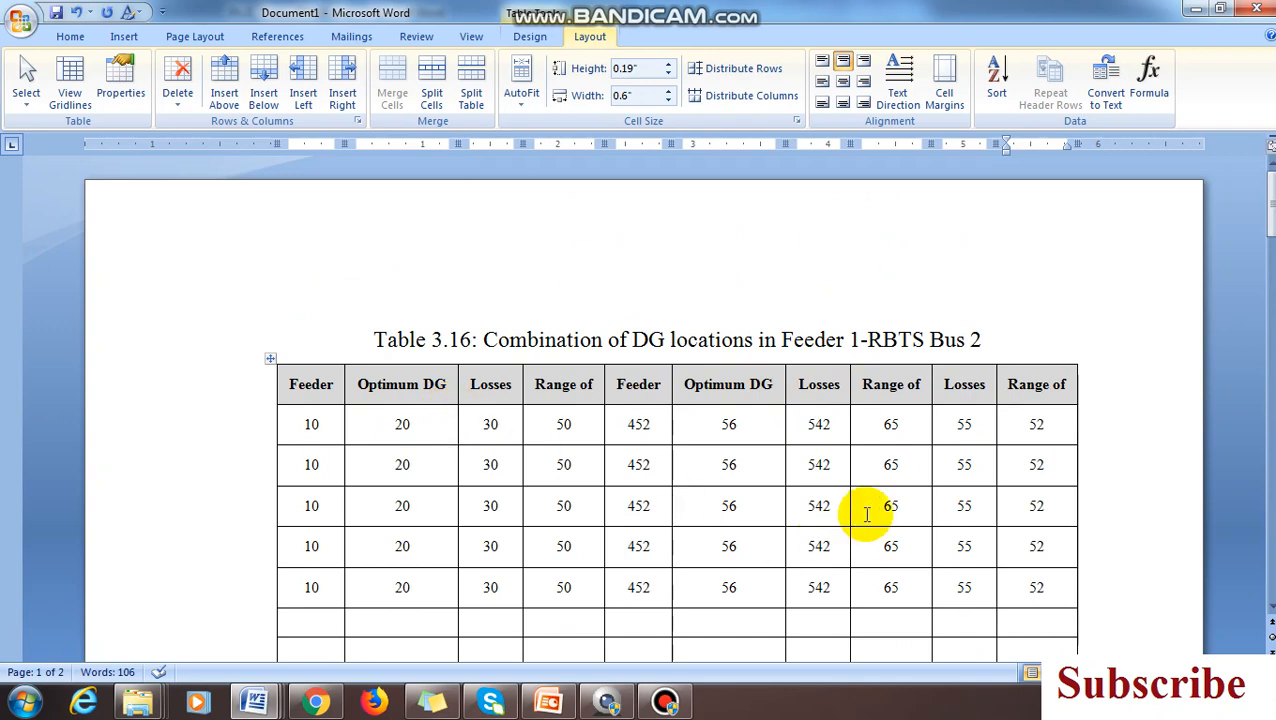
{"action": "left_click", "coordinate": [671, 704]}
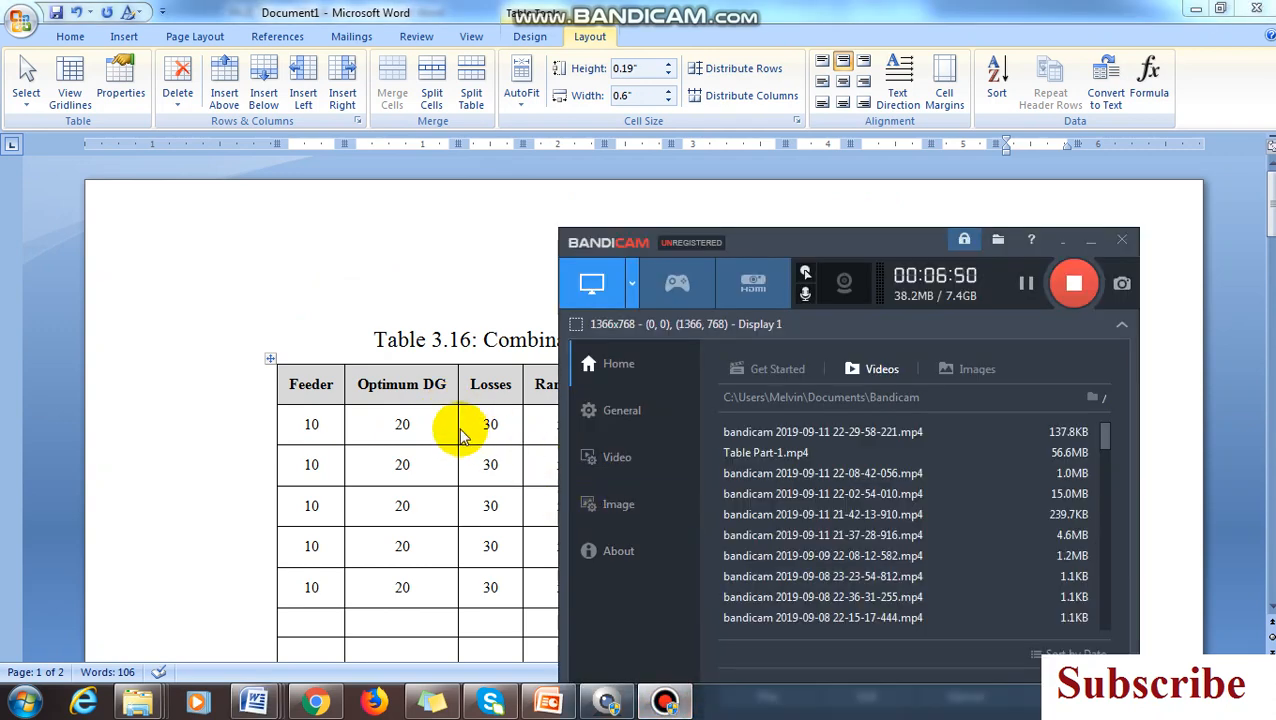
{"action": "left_click", "coordinate": [458, 425]}
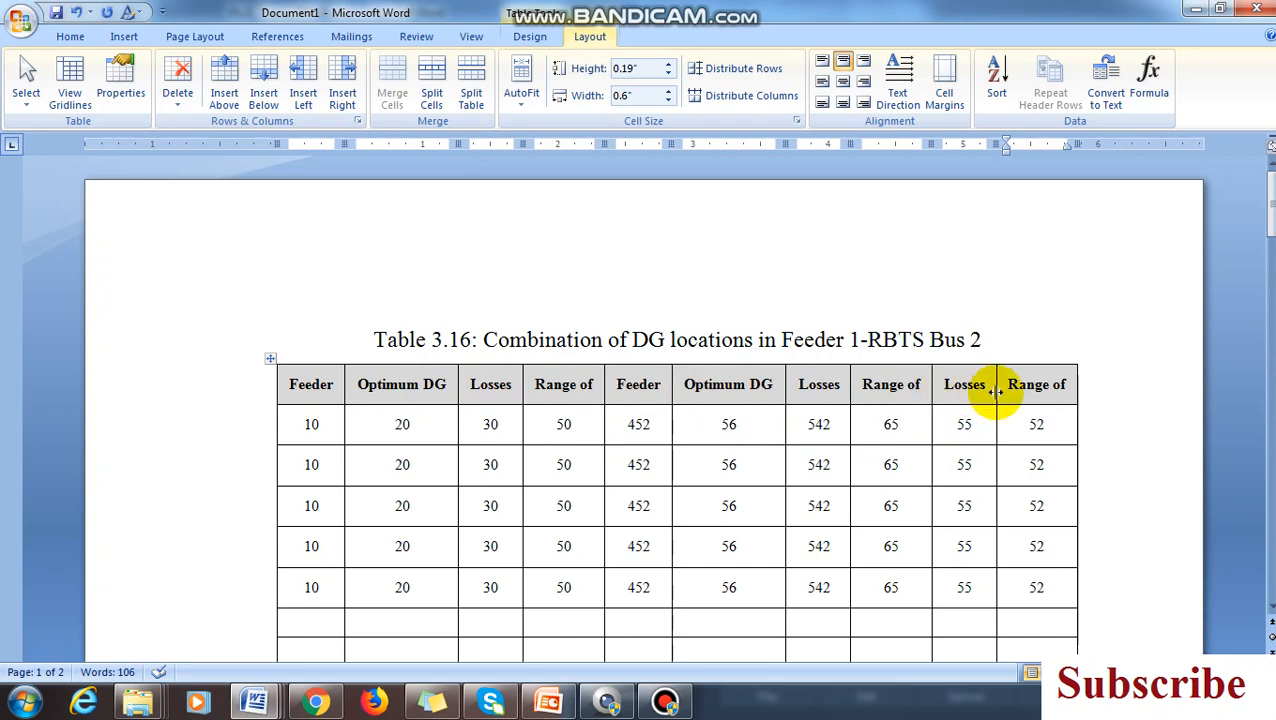
Step: Review the table's header row on page 1, and switch to PowerPoint to reread the Table Row Repeat slide before returning to the Word document
{"action": "left_click_drag", "start_coordinate": [1038, 384], "coordinate": [323, 392]}
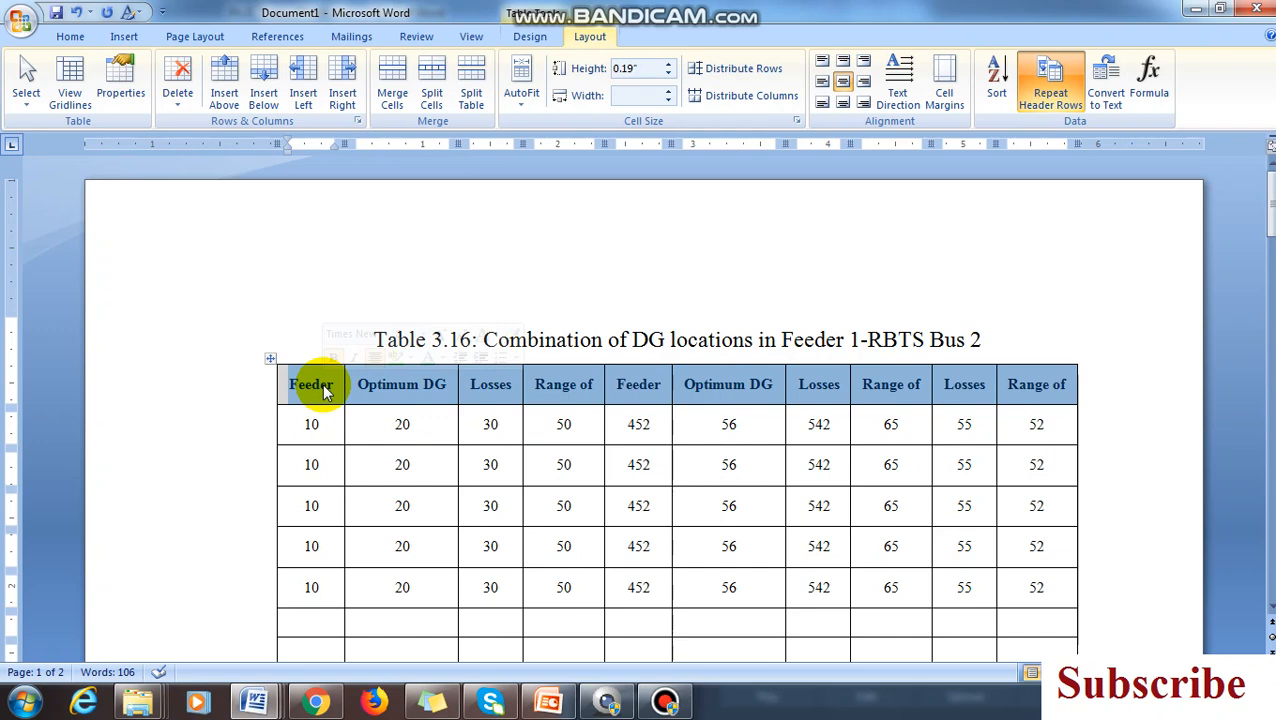
{"action": "left_click", "coordinate": [322, 384]}
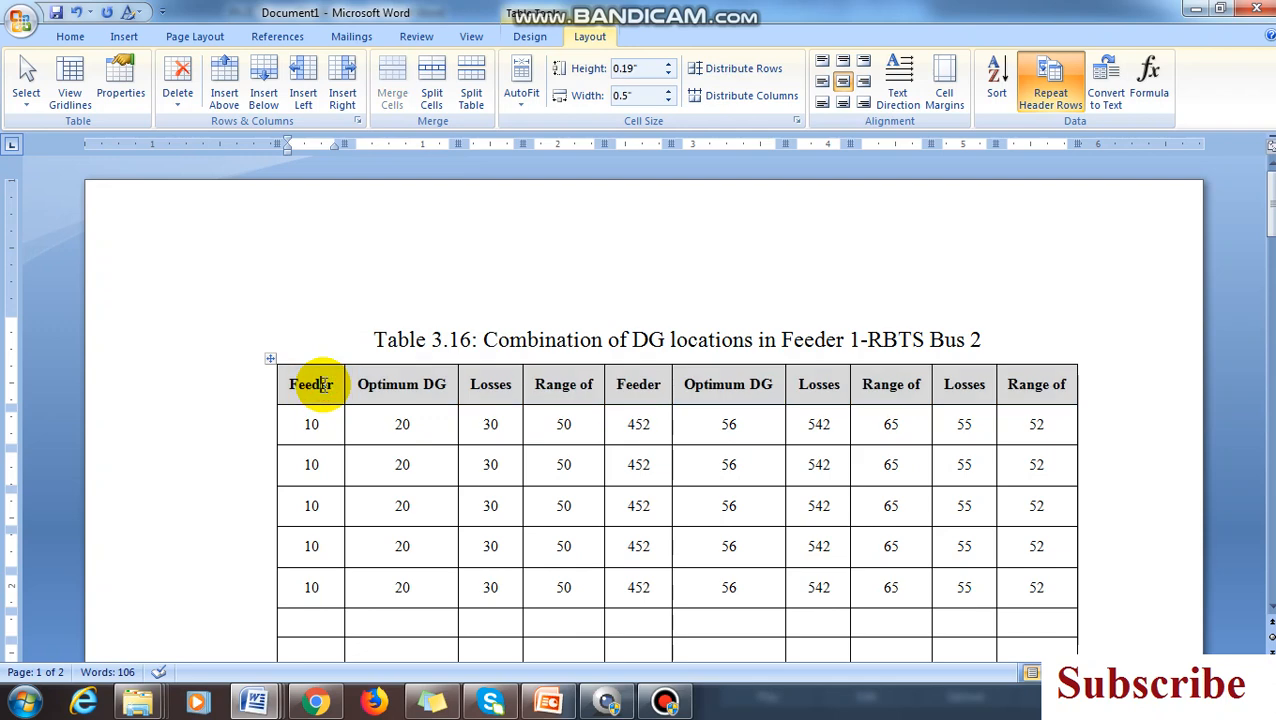
{"action": "scroll", "coordinate": [822, 378], "scroll_direction": "down", "scroll_amount": 10}
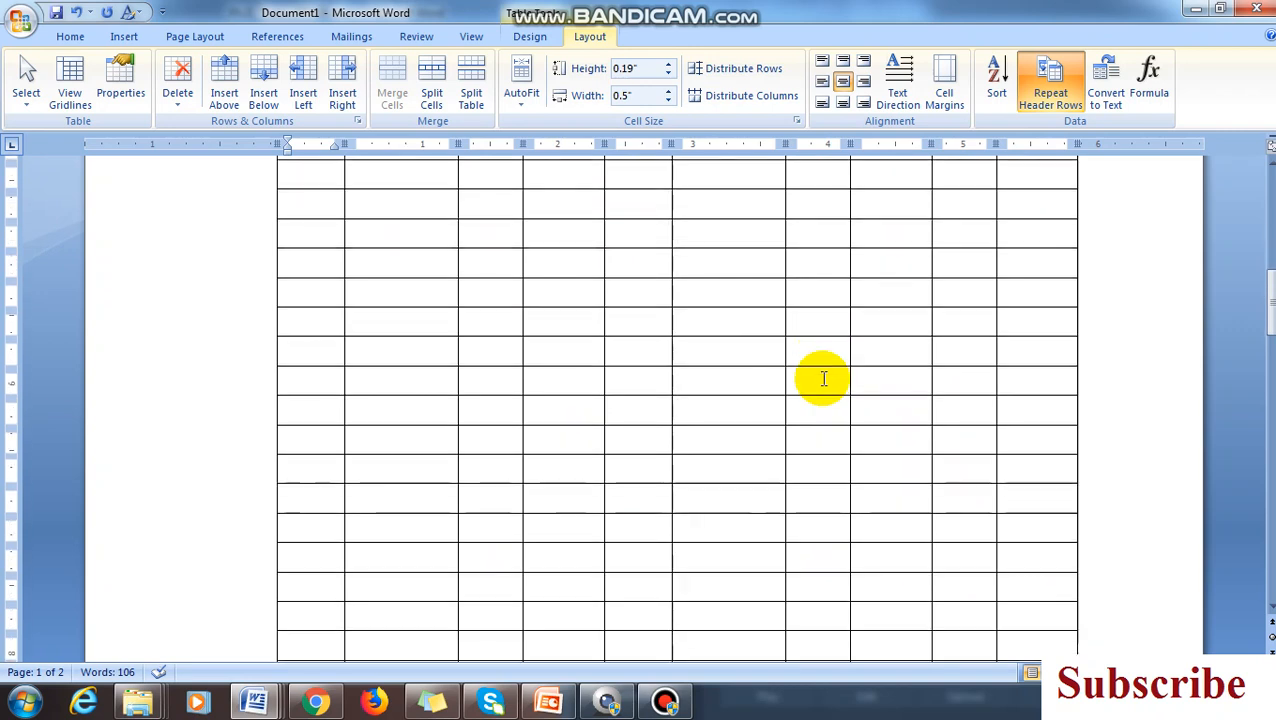
{"action": "scroll", "coordinate": [822, 378], "scroll_direction": "up", "scroll_amount": 10}
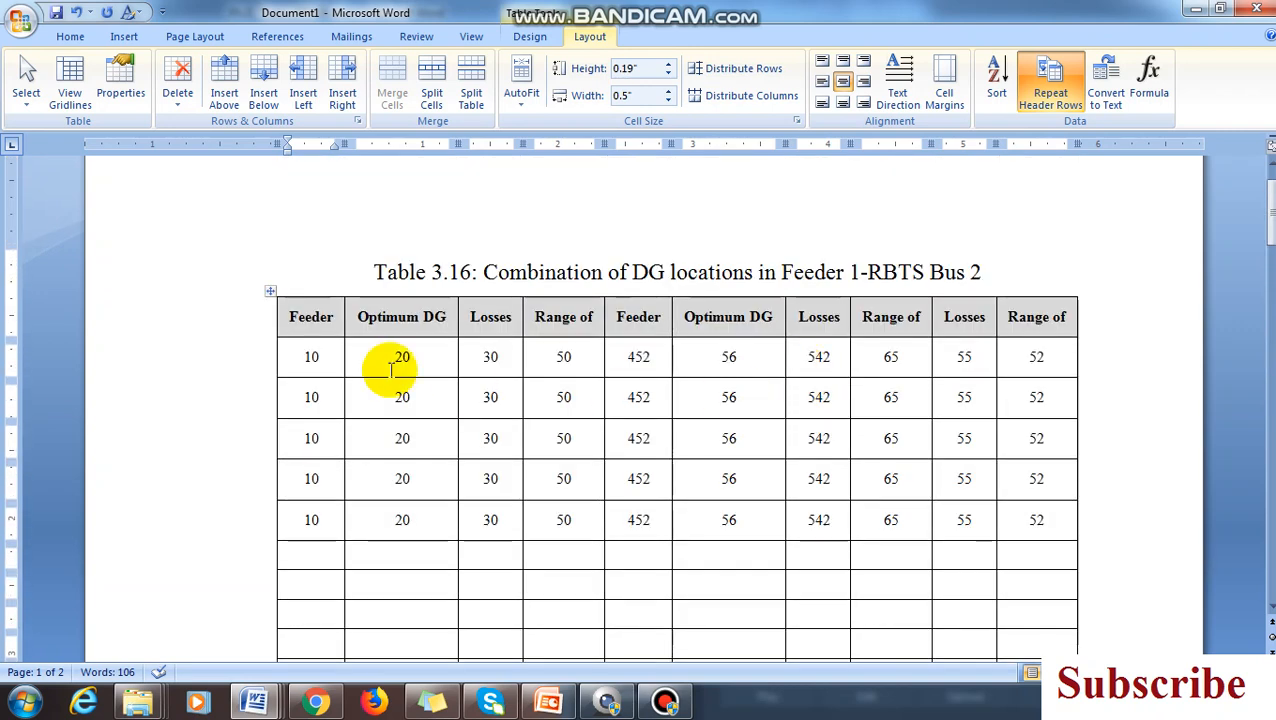
{"action": "left_click_drag", "start_coordinate": [311, 316], "coordinate": [1031, 341]}
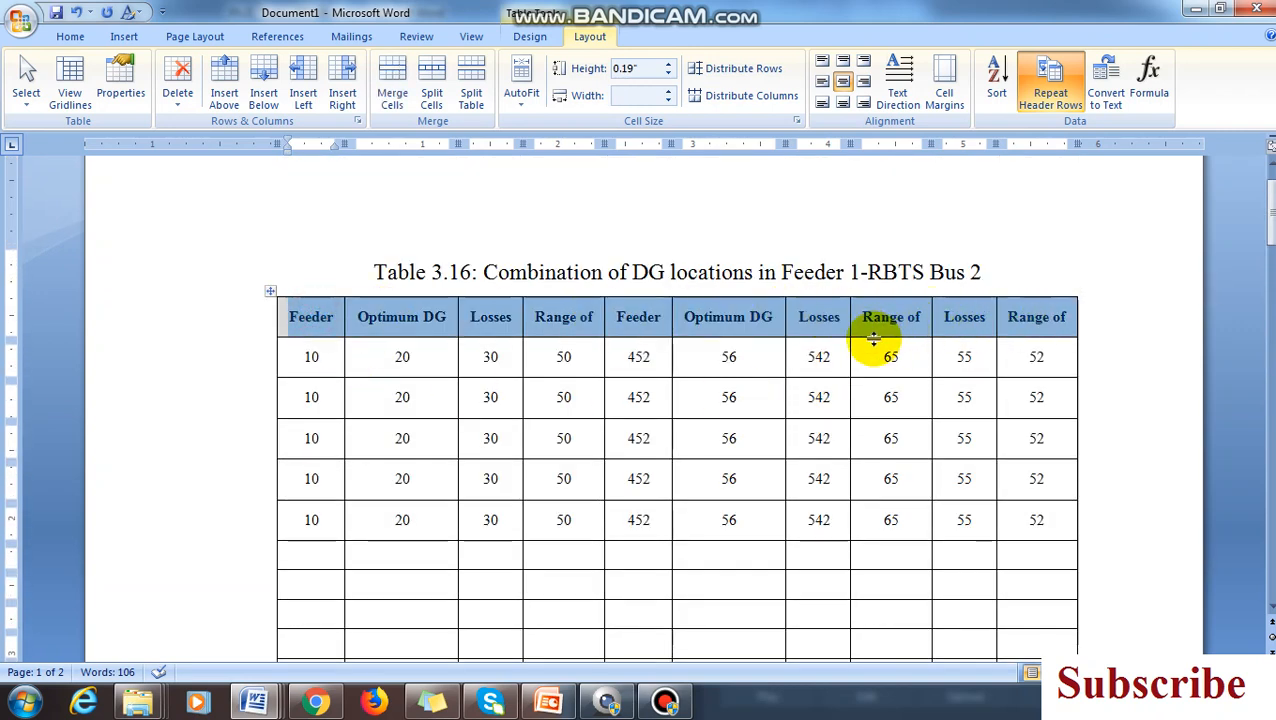
{"action": "left_click", "coordinate": [550, 701]}
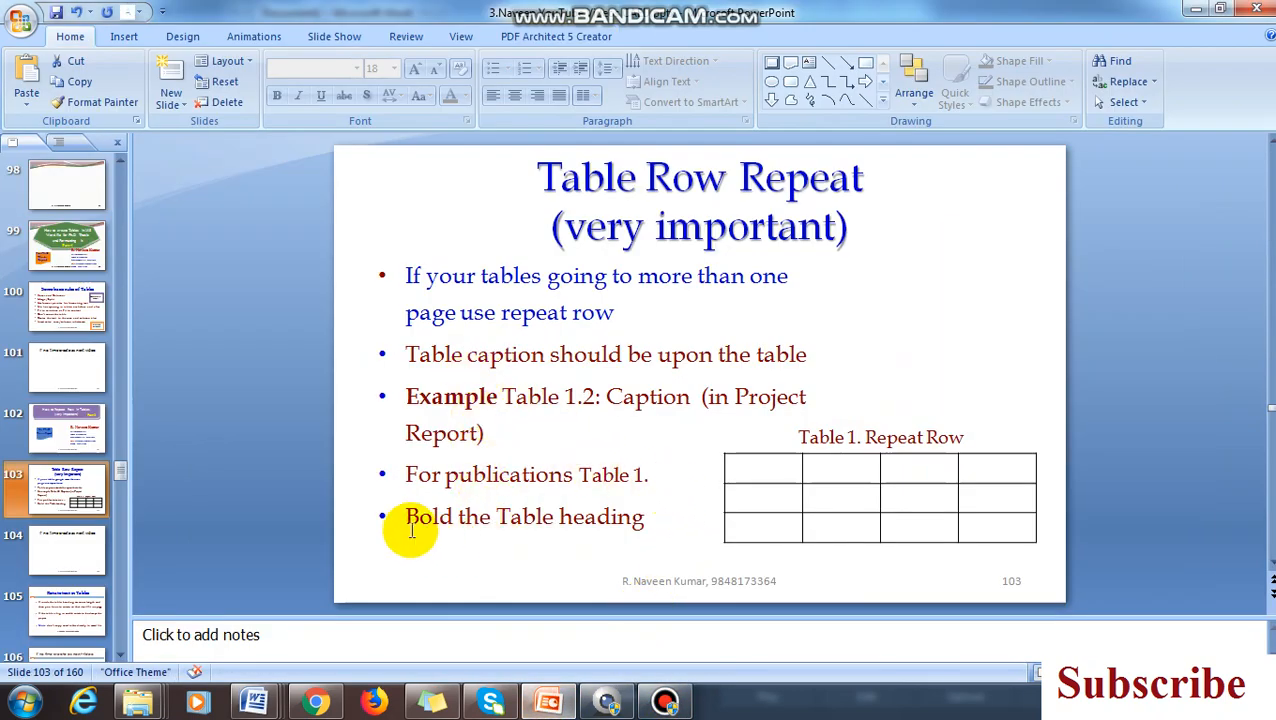
{"action": "left_click", "coordinate": [1196, 9]}
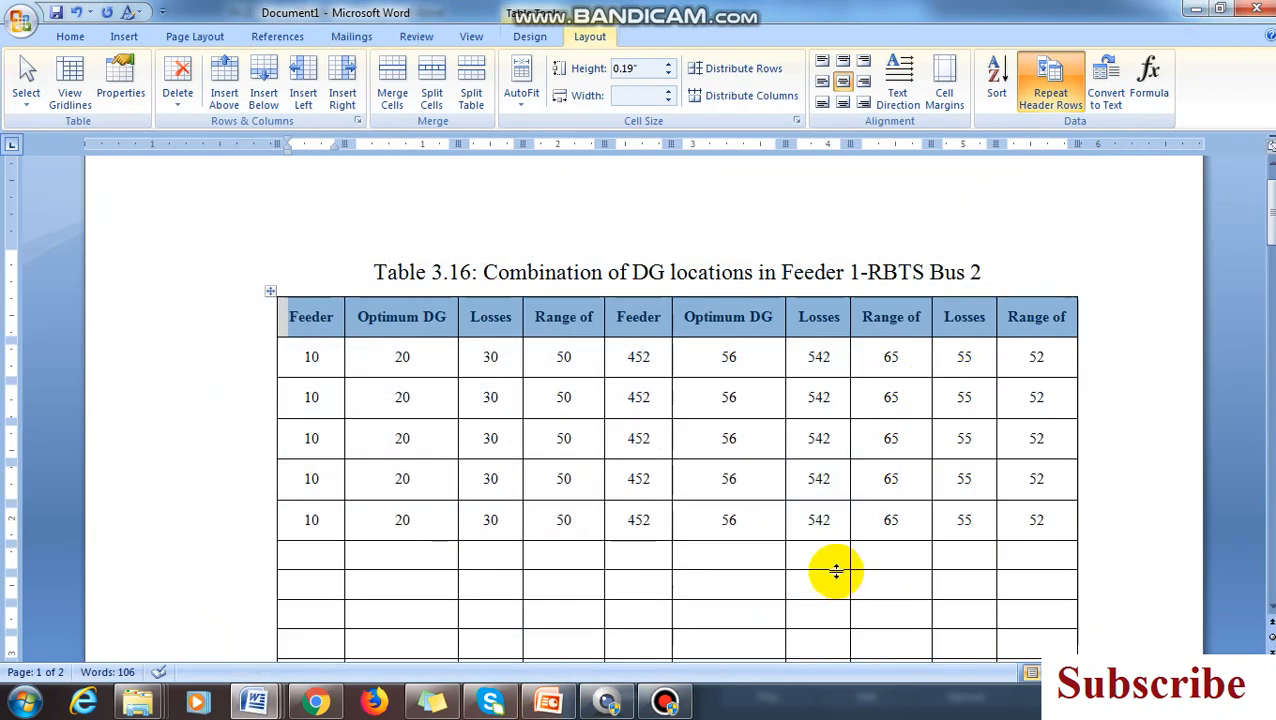
{"action": "left_click", "coordinate": [667, 703]}
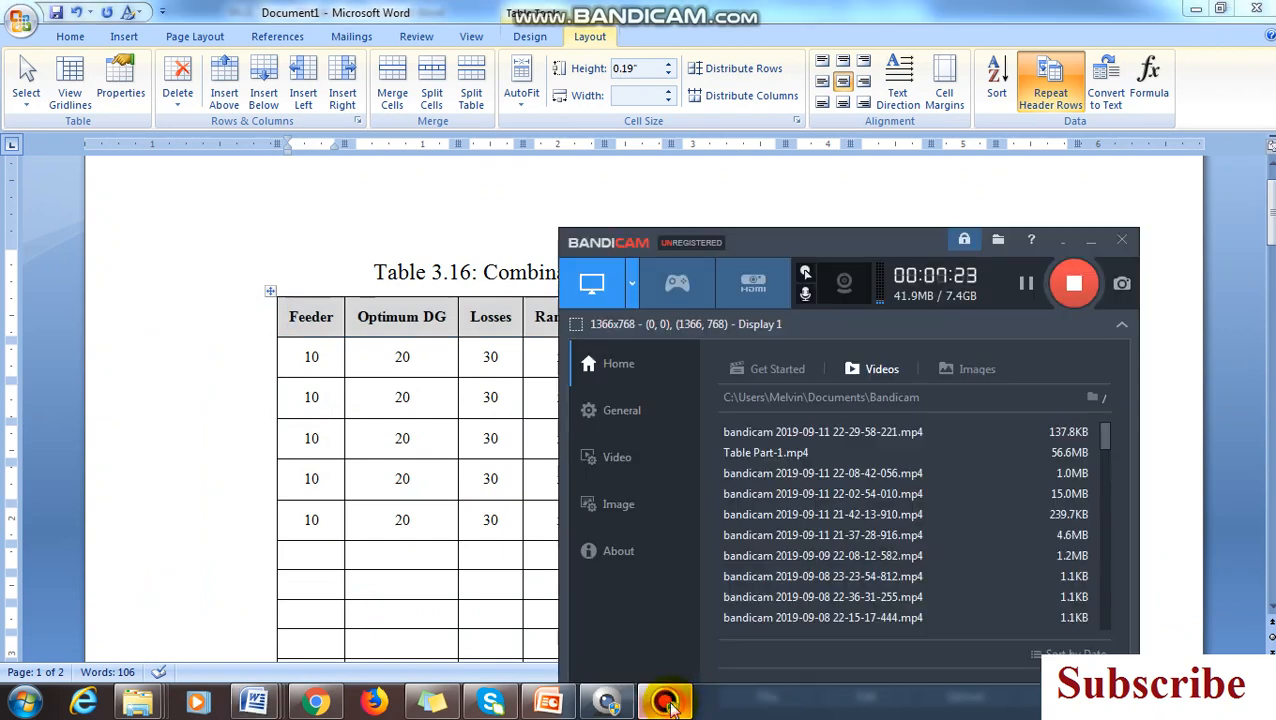